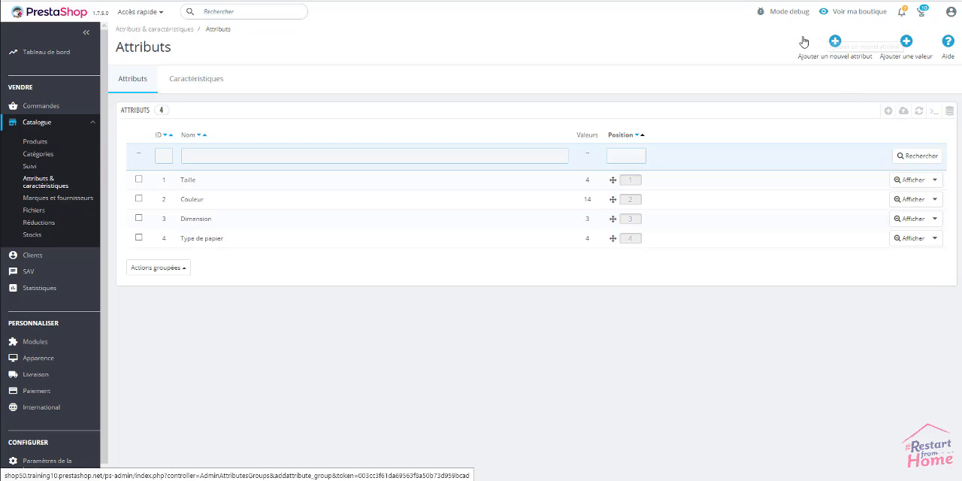
Create and save an attribute with name and public name "Avec Col en fourrure" and attribute type Liste déroulante.
{"action": "left_click", "coordinate": [836, 43]}
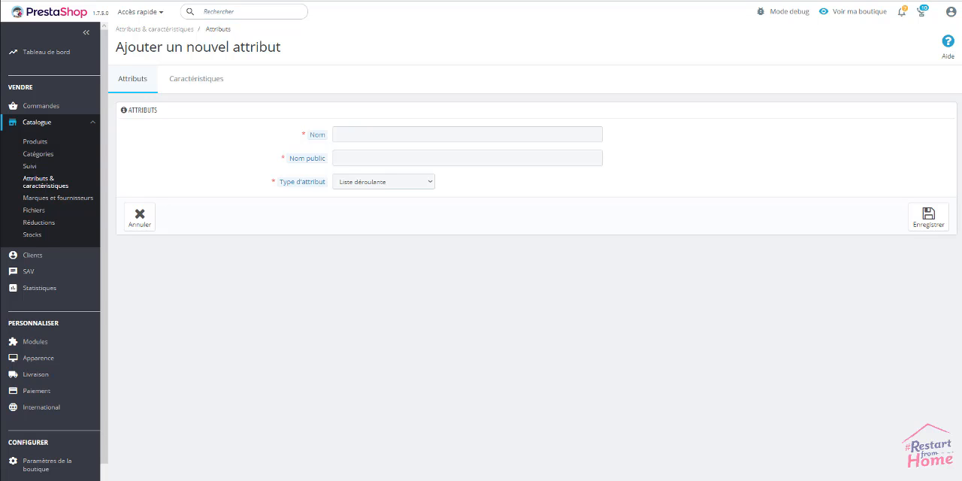
{"action": "left_click", "coordinate": [378, 135]}
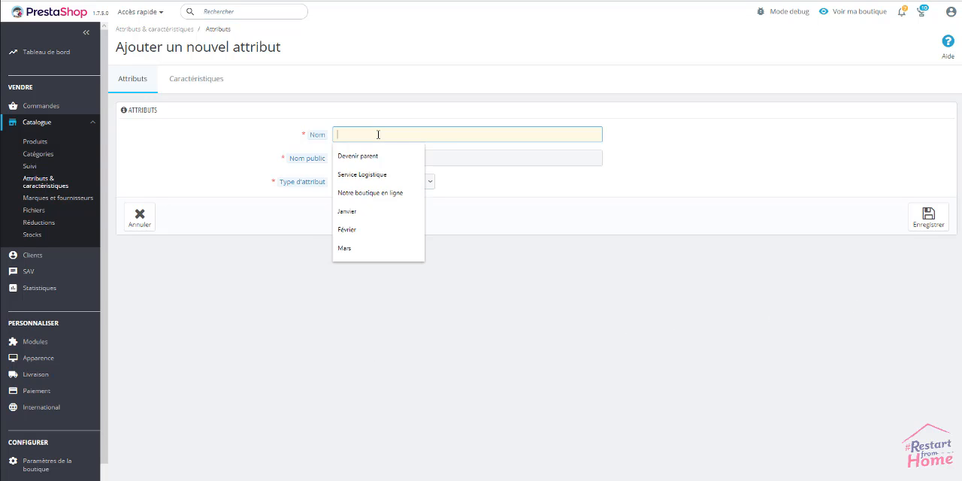
{"action": "type", "text": "Avec Col en fourrure"}
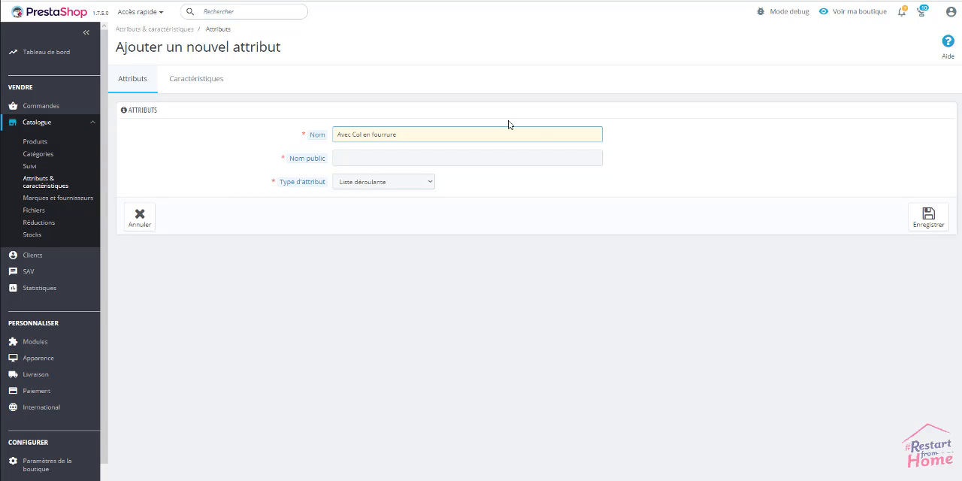
{"action": "left_click", "coordinate": [632, 145]}
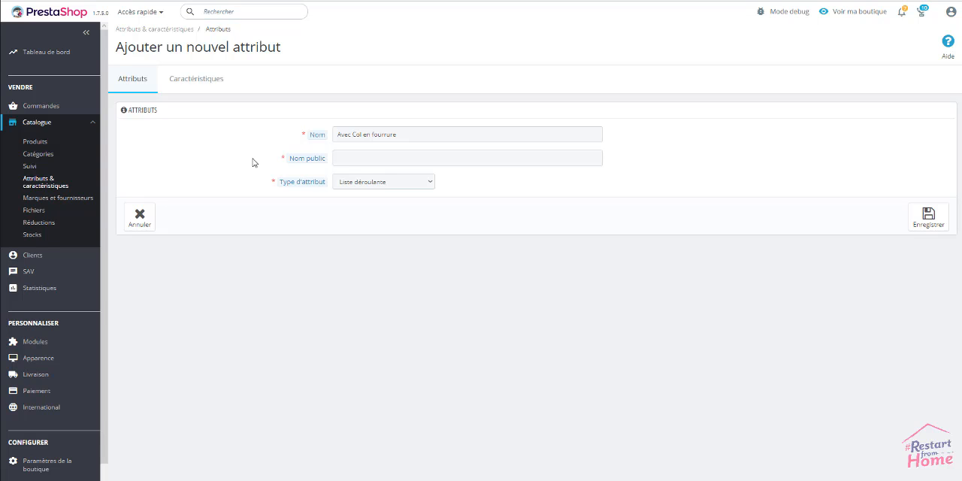
{"action": "left_click", "coordinate": [338, 158]}
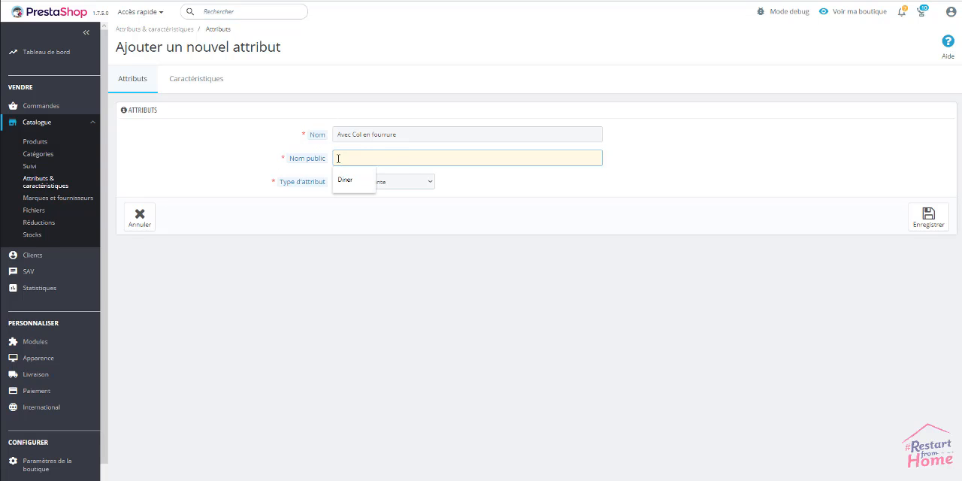
{"action": "type", "text": "Avec Col en fourrure"}
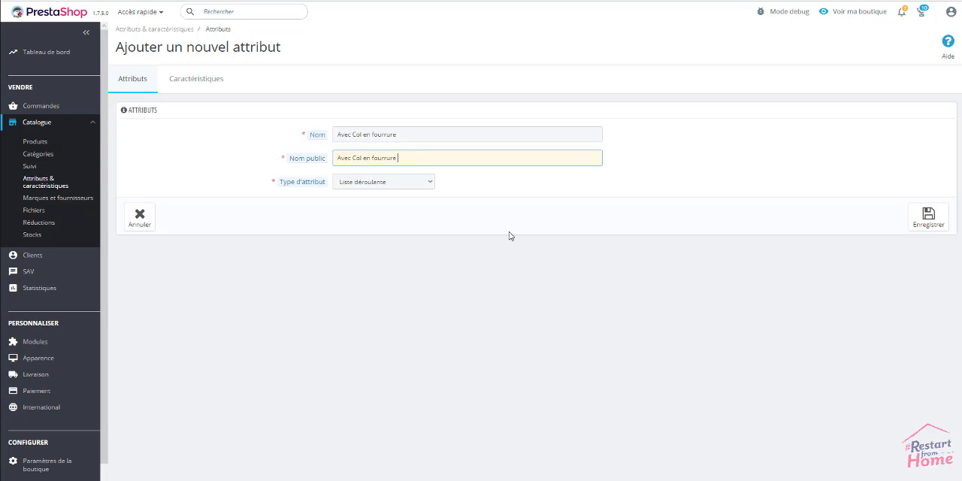
{"action": "left_click", "coordinate": [432, 182]}
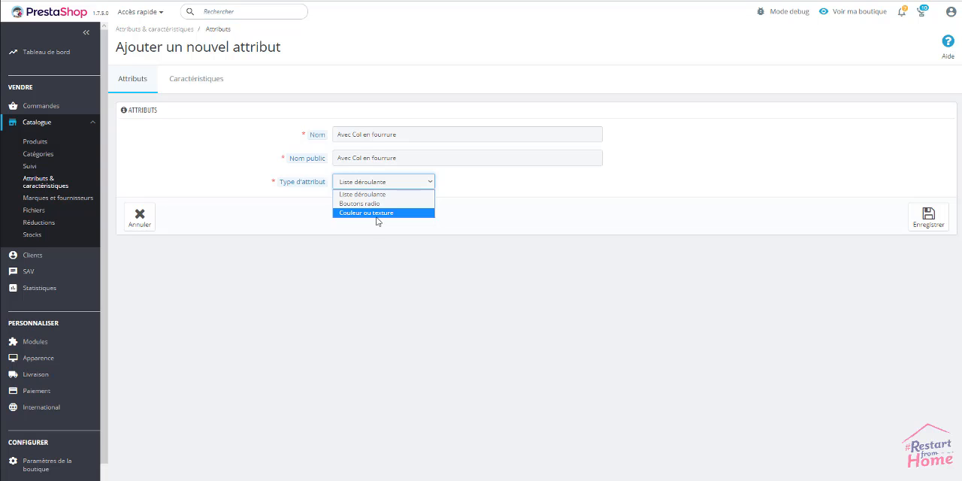
{"action": "left_click", "coordinate": [376, 194]}
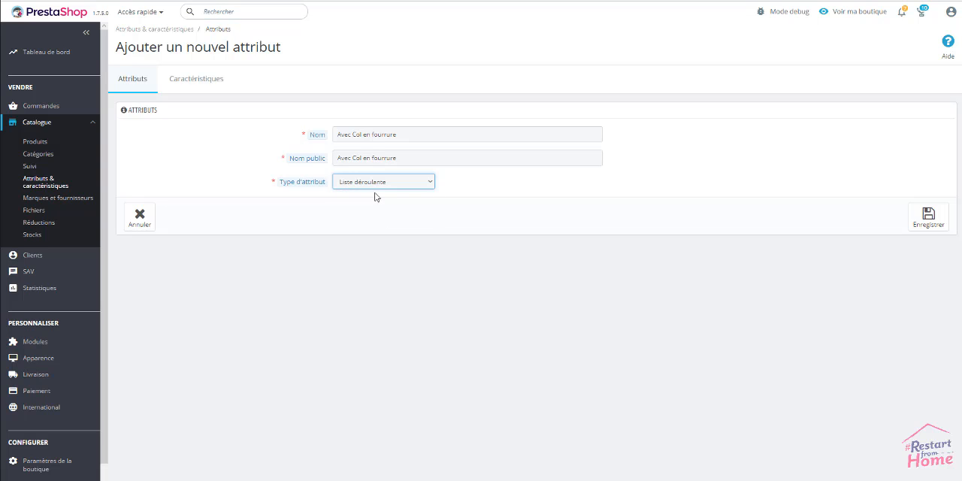
{"action": "left_click", "coordinate": [535, 198]}
{"action": "left_click", "coordinate": [927, 218]}
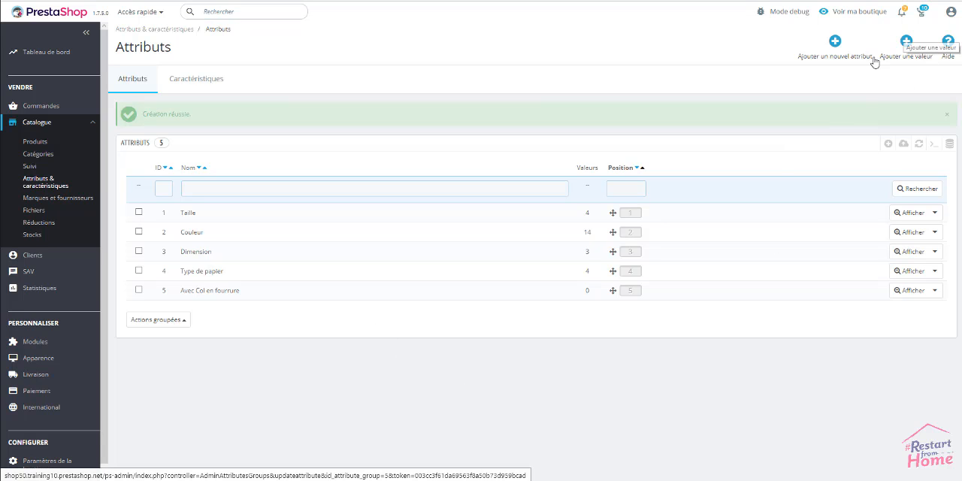
Add the value "Oui" to the Avec Col en fourrure attribute group and save it, continuing to another new value.
{"action": "left_click", "coordinate": [906, 40]}
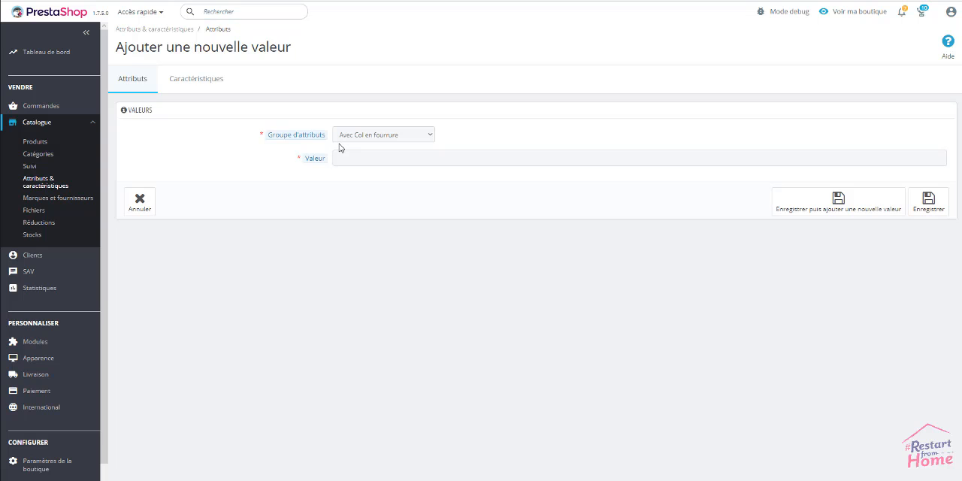
{"action": "left_click", "coordinate": [430, 136]}
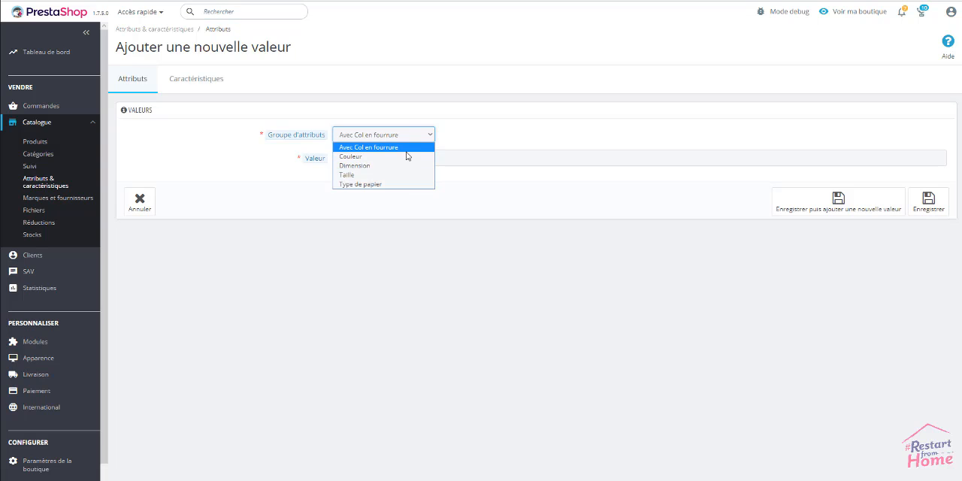
{"action": "left_click", "coordinate": [406, 150]}
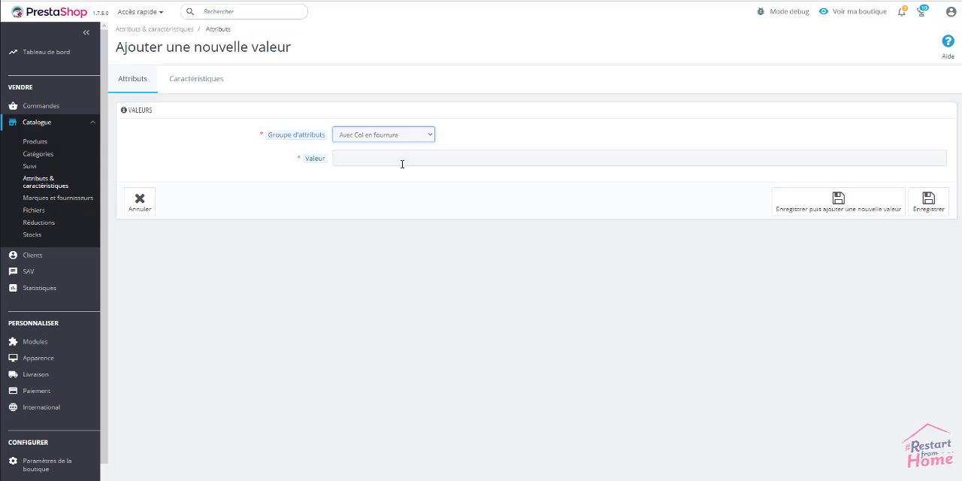
{"action": "left_click", "coordinate": [403, 158]}
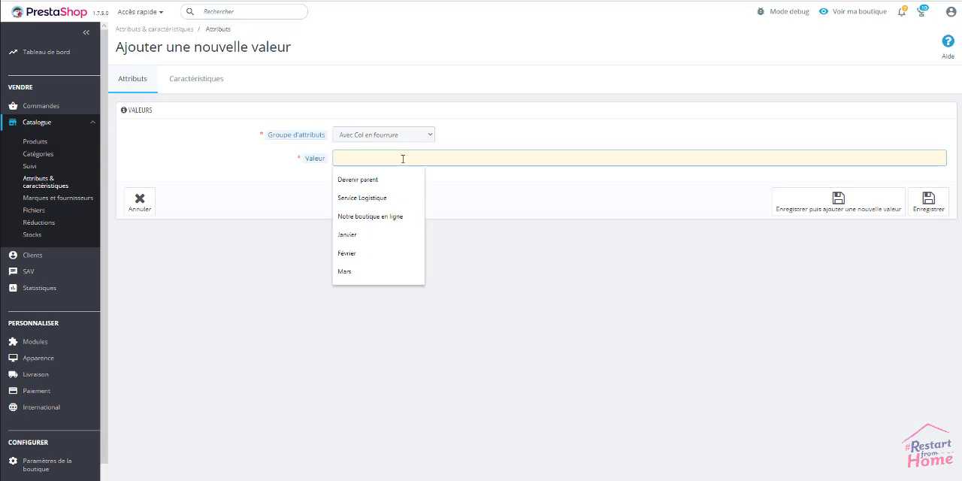
{"action": "type", "text": "Oui"}
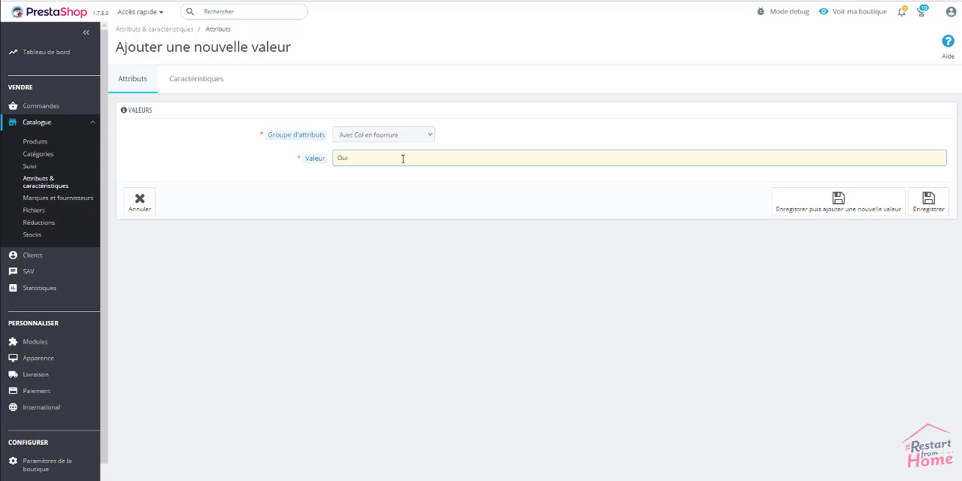
{"action": "left_click", "coordinate": [447, 189]}
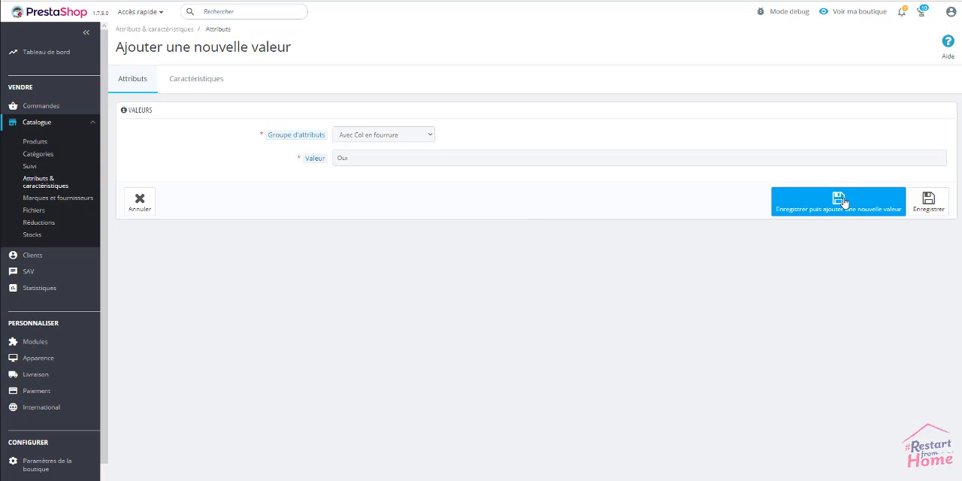
{"action": "left_click", "coordinate": [842, 202]}
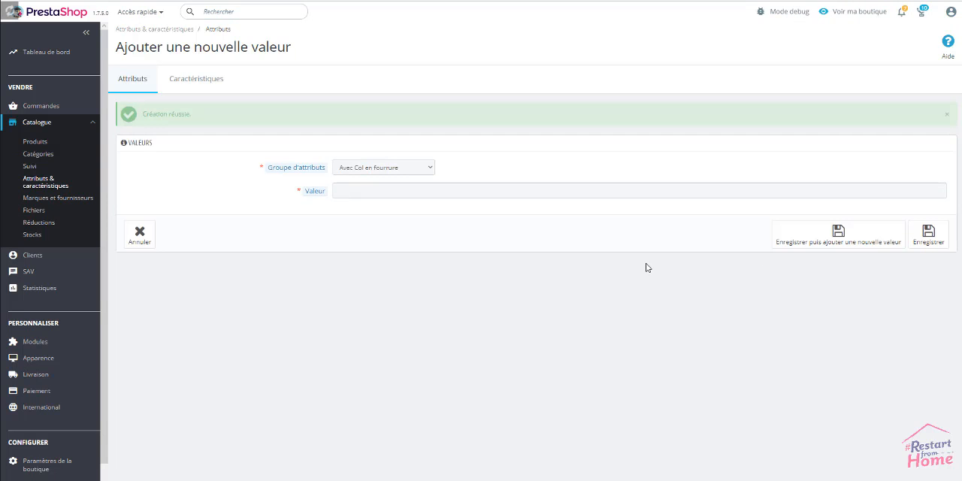
Add the value "Non" to the Avec Col en fourrure attribute group and save it.
{"action": "left_click", "coordinate": [565, 190]}
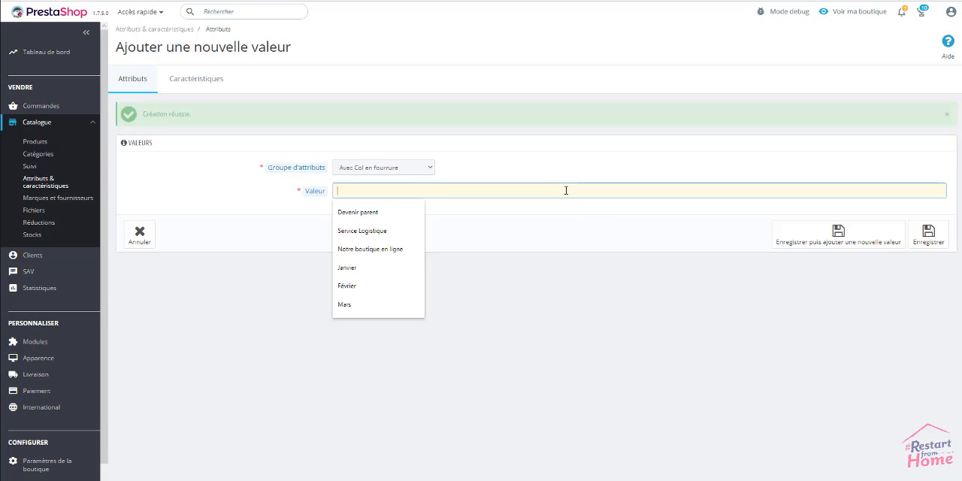
{"action": "type", "text": "N"}
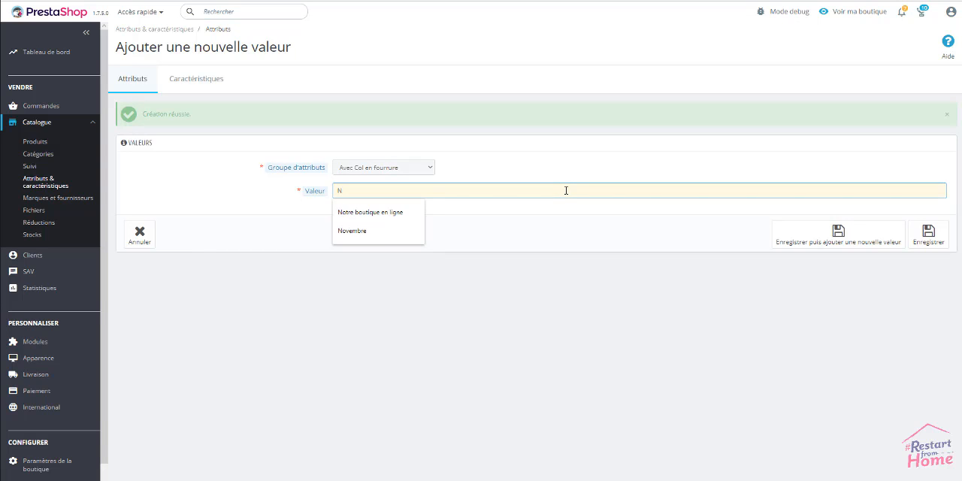
{"action": "type", "text": "or"}
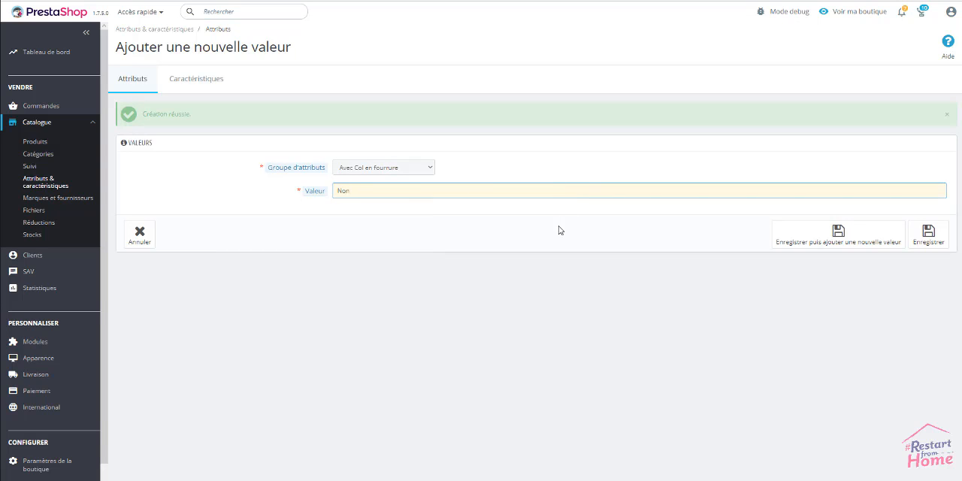
{"action": "left_click", "coordinate": [560, 227]}
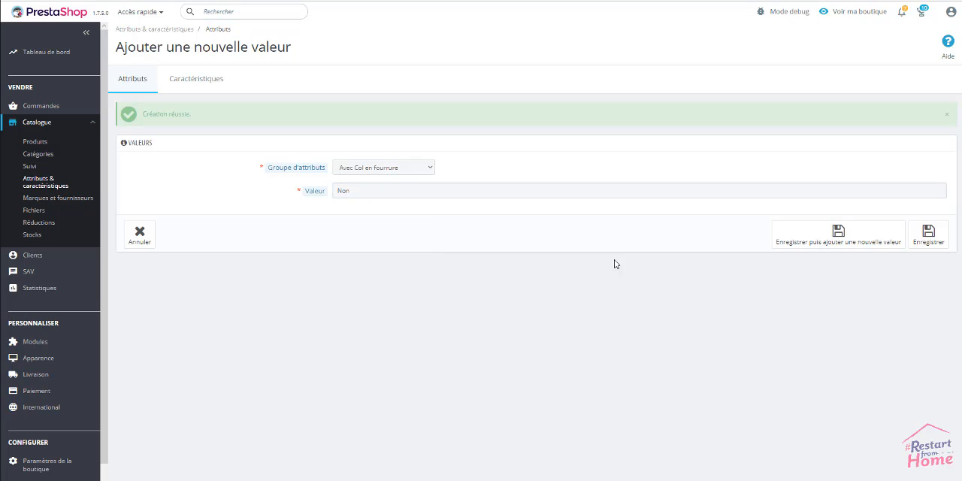
{"action": "left_click", "coordinate": [930, 236]}
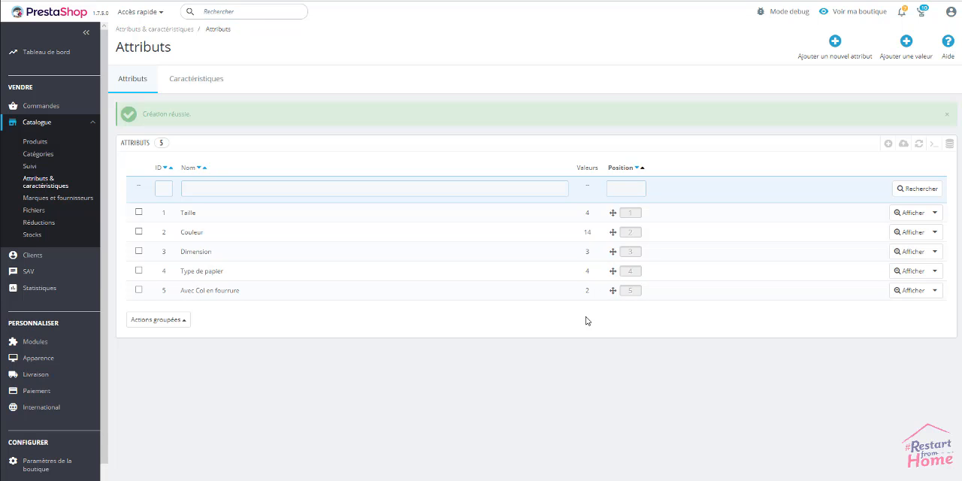
Review the Avec Col en fourrure values, open and save the value Non, and return to the attribute list.
{"action": "left_click", "coordinate": [211, 294]}
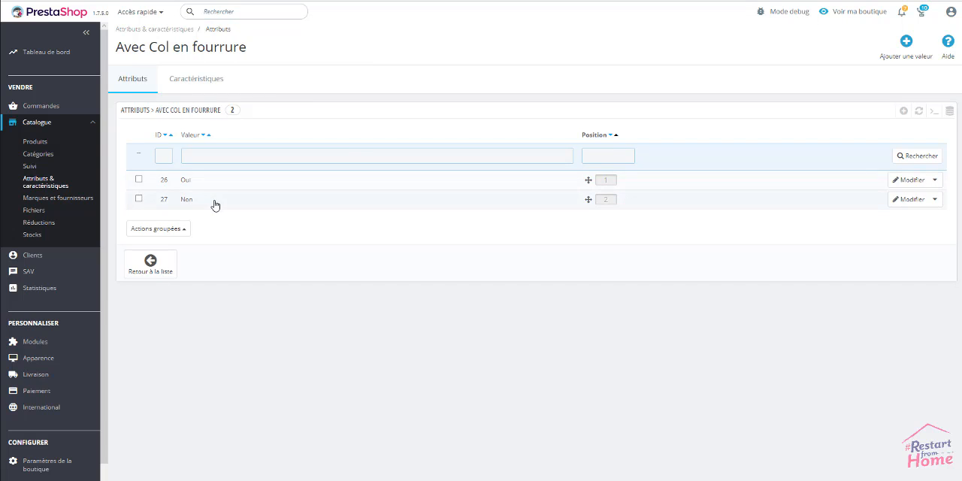
{"action": "left_click", "coordinate": [908, 201]}
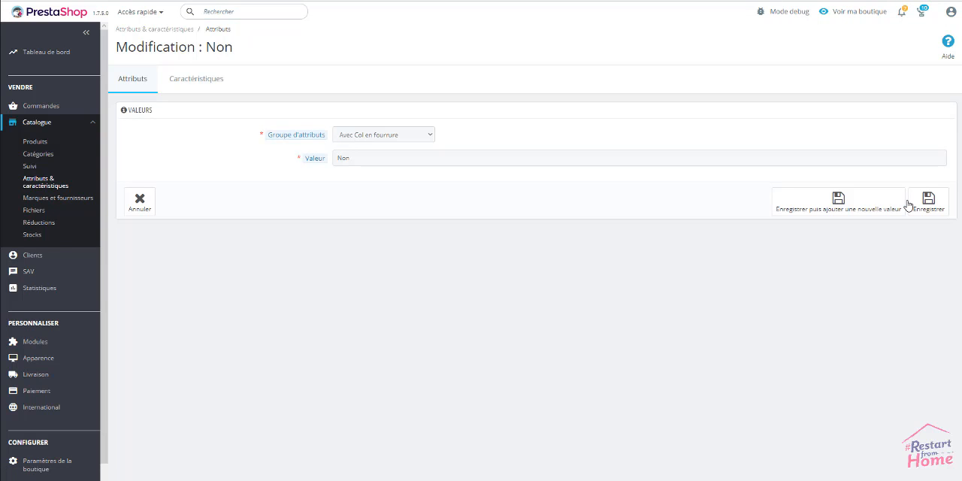
{"action": "left_click", "coordinate": [929, 203]}
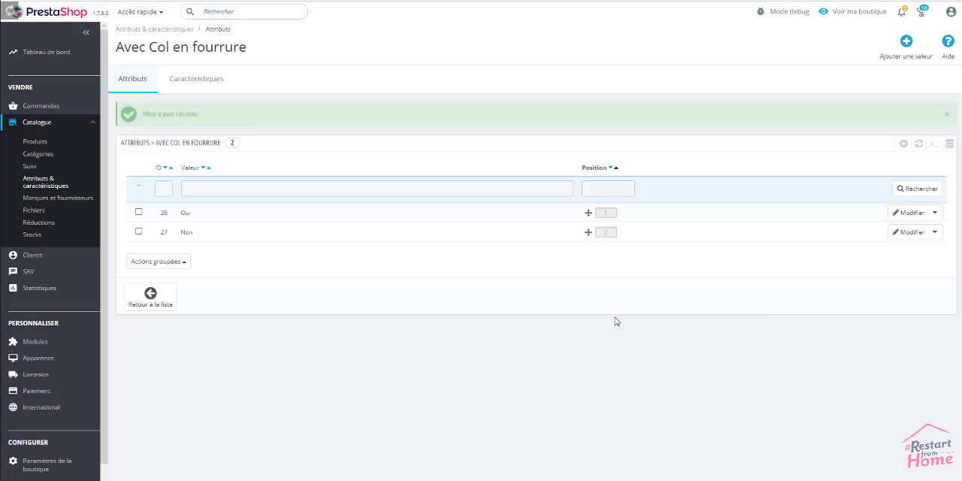
{"action": "left_click", "coordinate": [160, 301]}
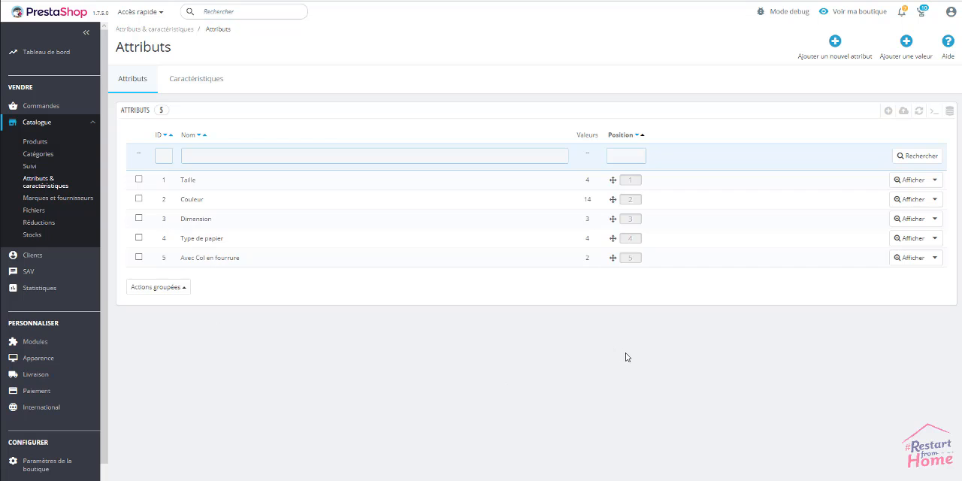
Create and save an attribute with name and public name "Type de fermeture" and attribute type Boutons radio.
{"action": "left_click", "coordinate": [834, 43]}
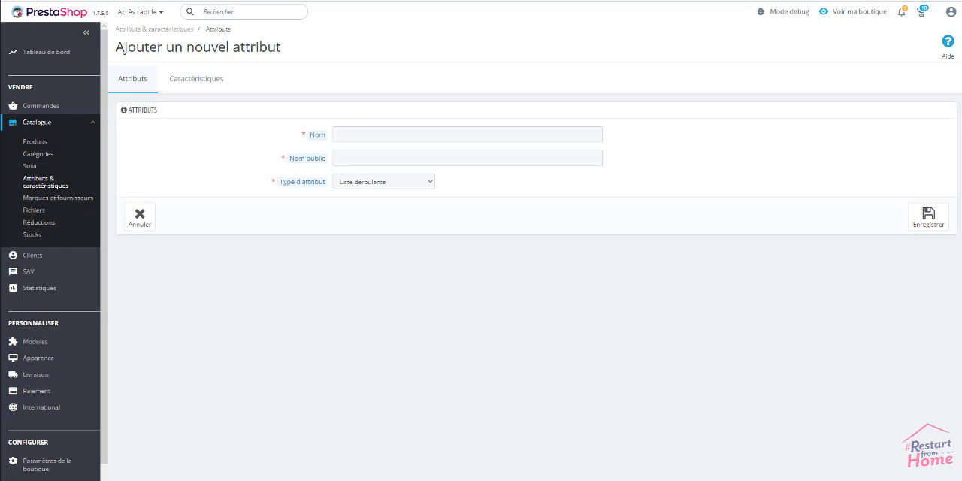
{"action": "left_click", "coordinate": [481, 131]}
{"action": "type", "text": "Type de fermeture"}
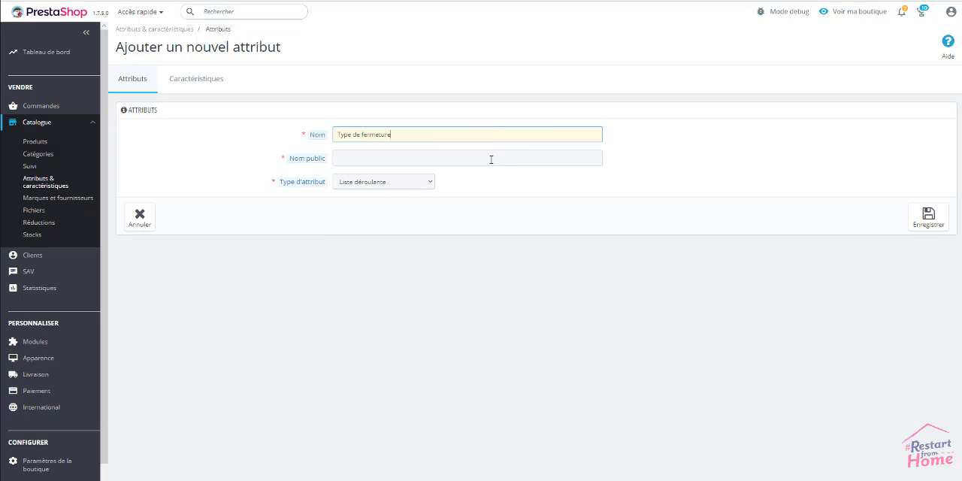
{"action": "left_click", "coordinate": [490, 157]}
{"action": "key", "text": "Down"}
{"action": "key", "text": "Return"}
{"action": "left_click", "coordinate": [523, 226]}
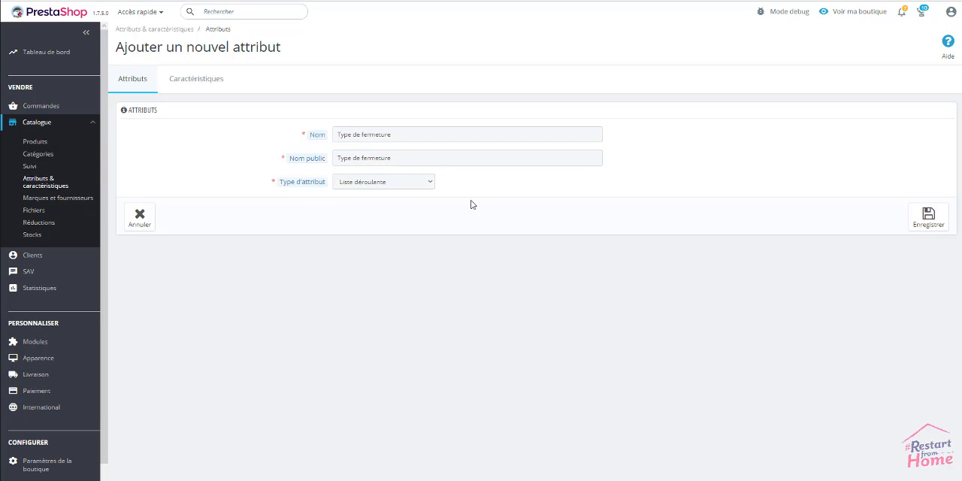
{"action": "left_click", "coordinate": [431, 182]}
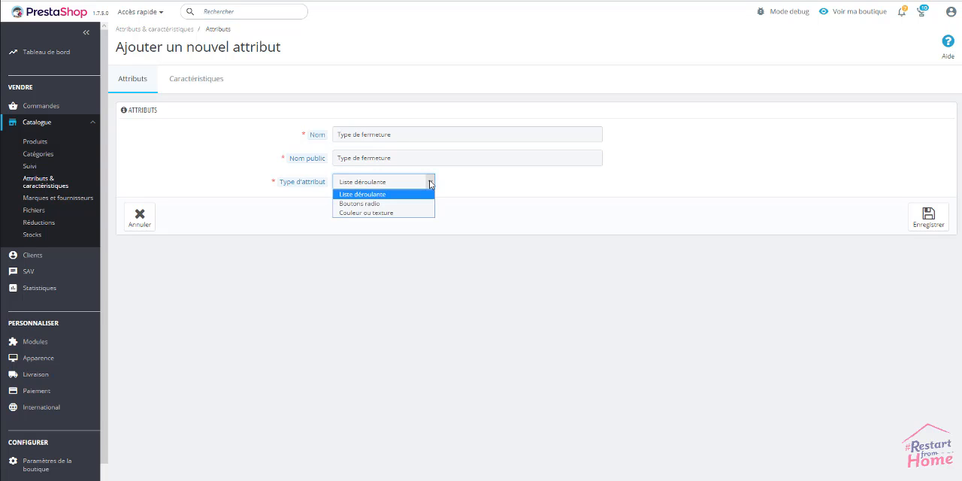
{"action": "left_click", "coordinate": [397, 204]}
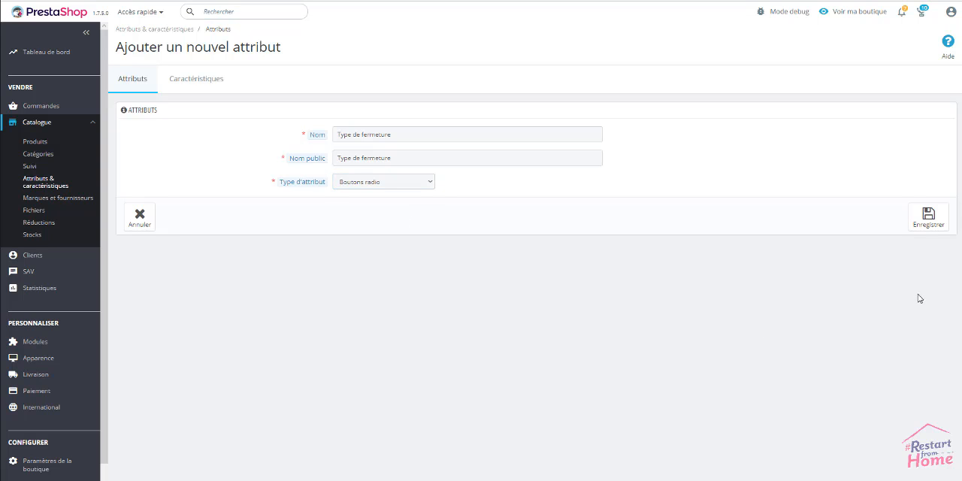
{"action": "left_click", "coordinate": [929, 217]}
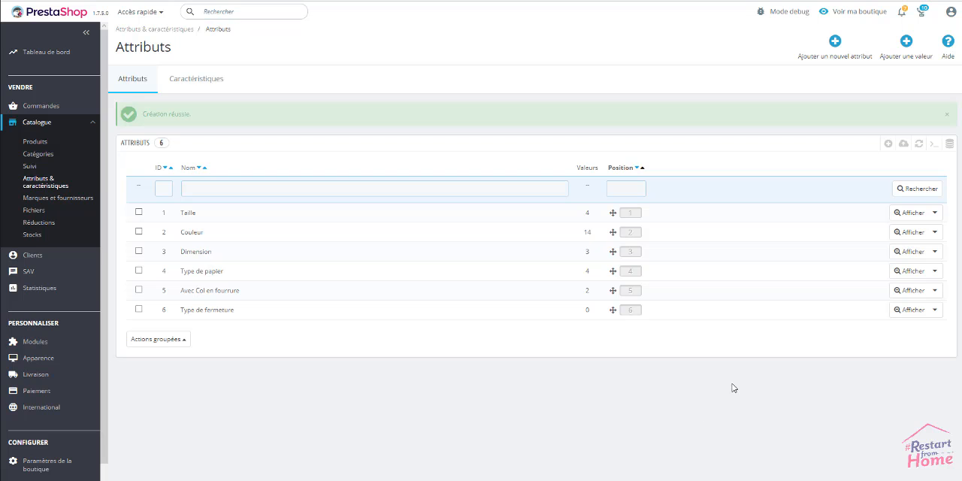
Add the value "A boutons" to the Type de fermeture attribute group and save it, continuing to another new value.
{"action": "left_click", "coordinate": [909, 42]}
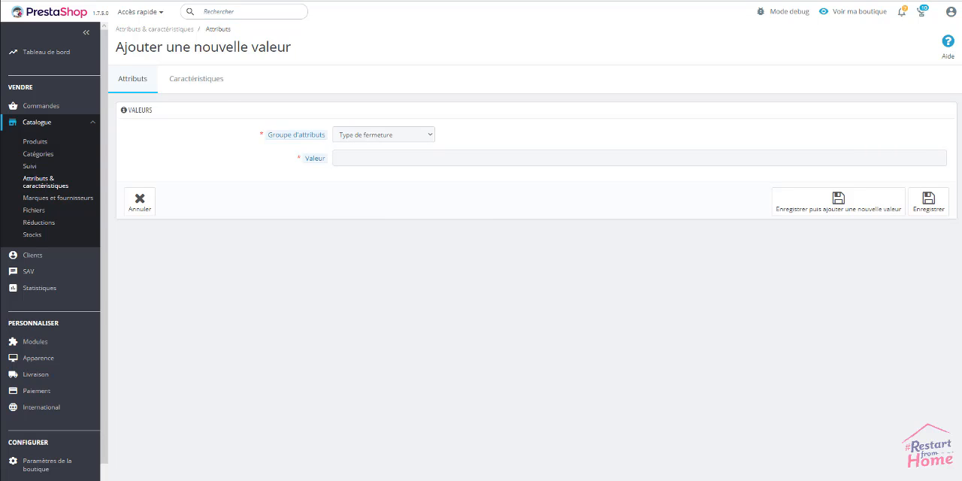
{"action": "left_click", "coordinate": [599, 156]}
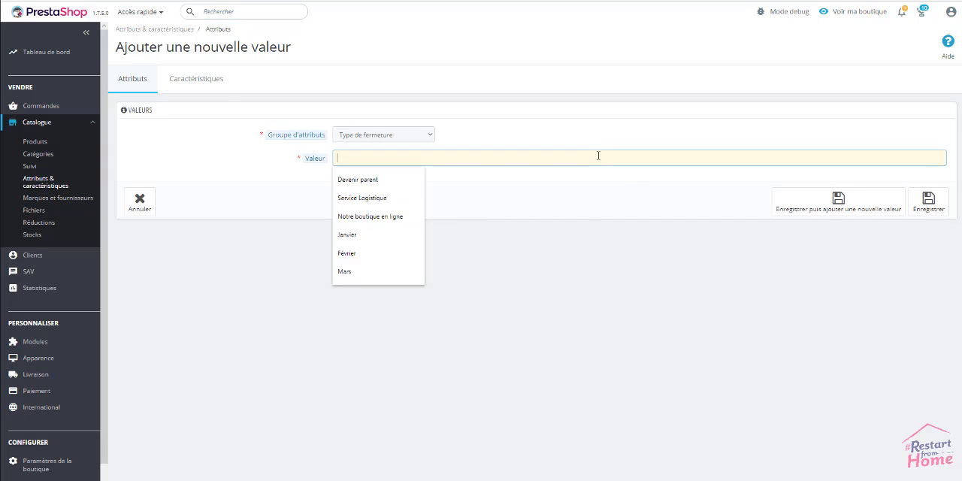
{"action": "type", "text": "A boutons"}
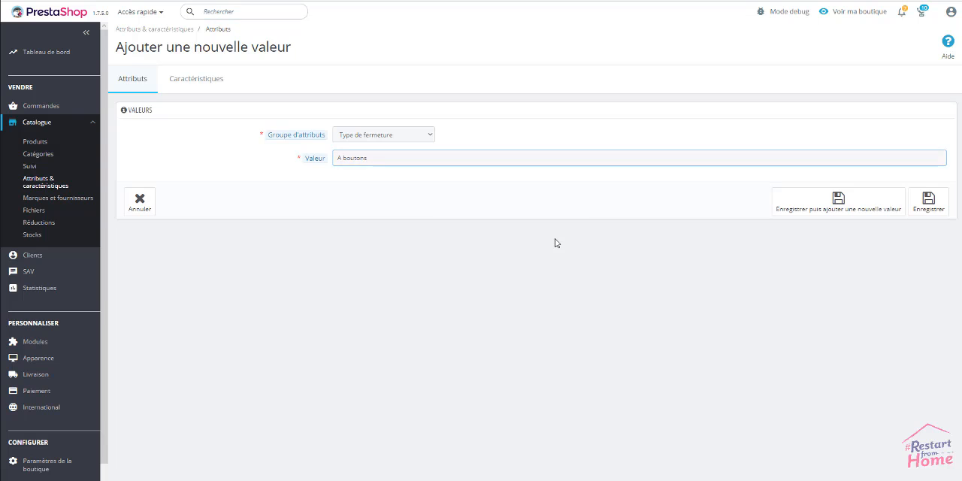
{"action": "left_click", "coordinate": [556, 242]}
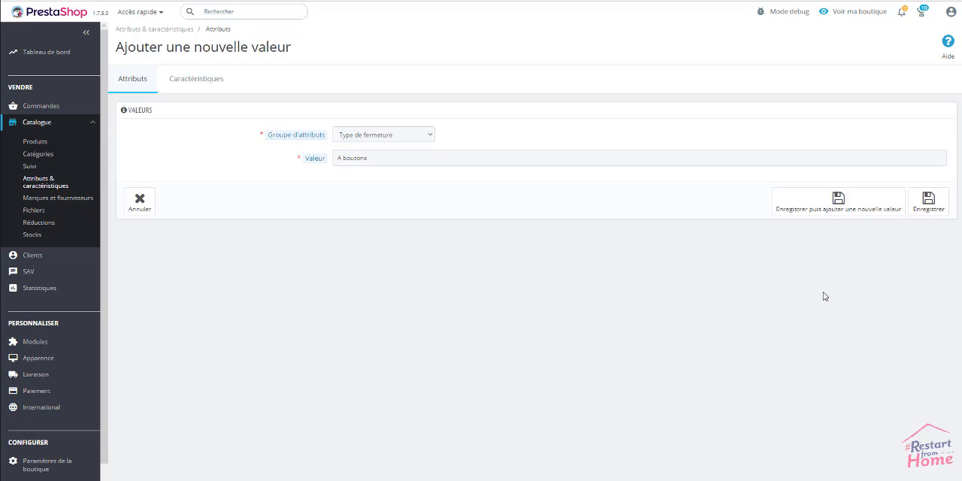
{"action": "left_click", "coordinate": [838, 199]}
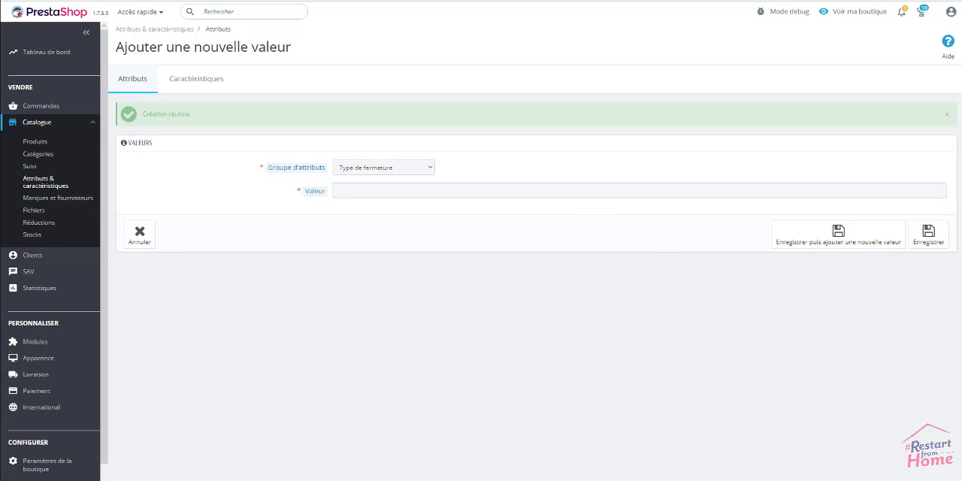
Add the value "A fermeture éclair" to the Type de fermeture attribute group and save it.
{"action": "left_click", "coordinate": [367, 191]}
{"action": "left_click", "coordinate": [394, 228]}
{"action": "left_click", "coordinate": [930, 238]}
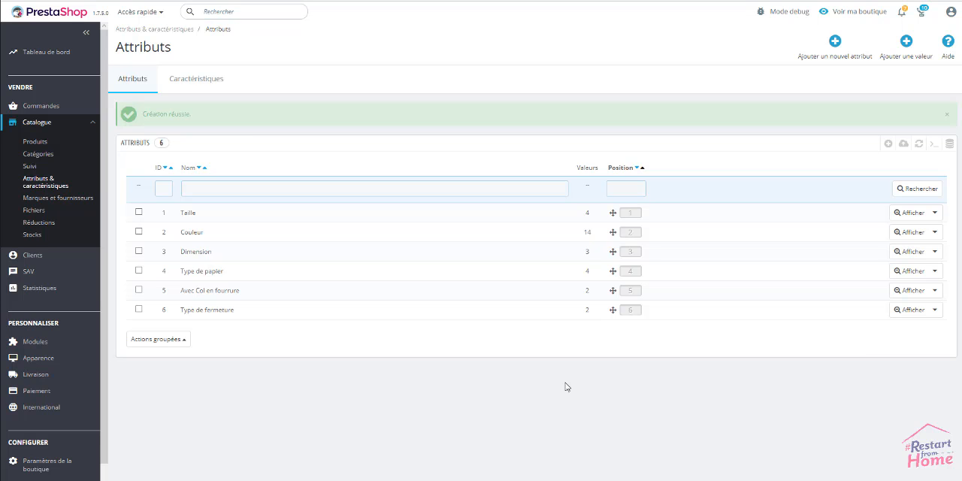
Add and save the value "XXL" in the Taille attribute group, then review the group's values and return to the attribute list.
{"action": "left_click", "coordinate": [189, 214]}
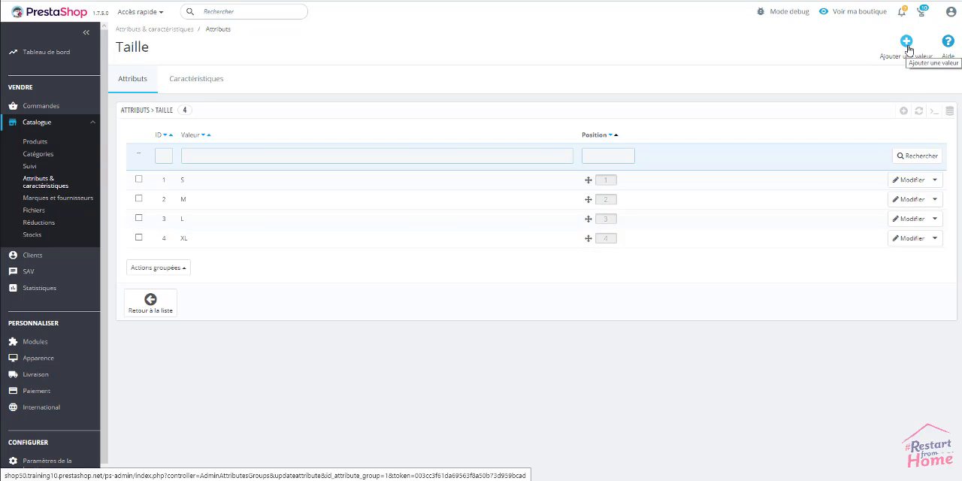
{"action": "left_click", "coordinate": [899, 111]}
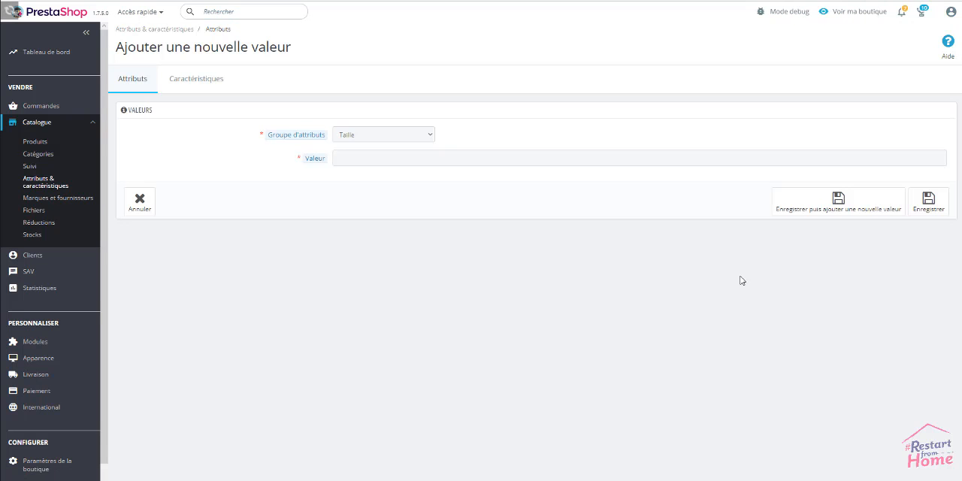
{"action": "left_click", "coordinate": [393, 158]}
{"action": "type", "text": "XXL"}
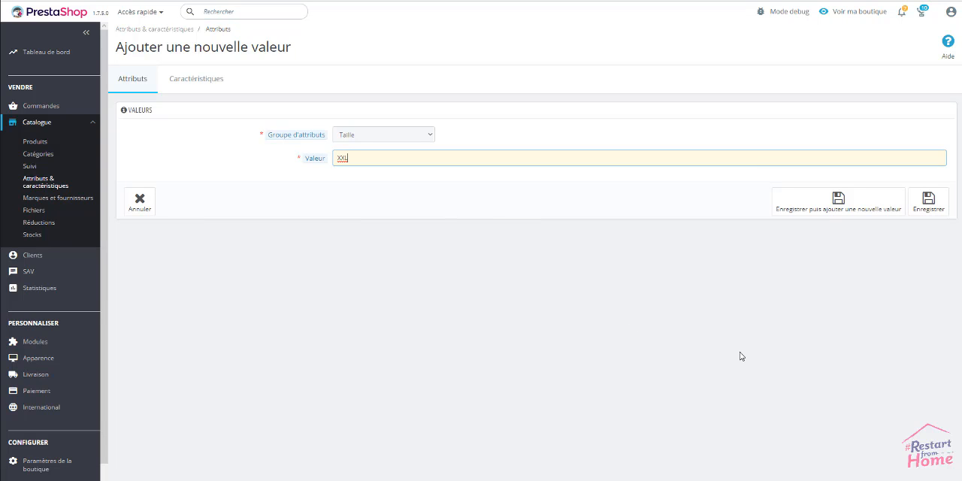
{"action": "left_click", "coordinate": [834, 328]}
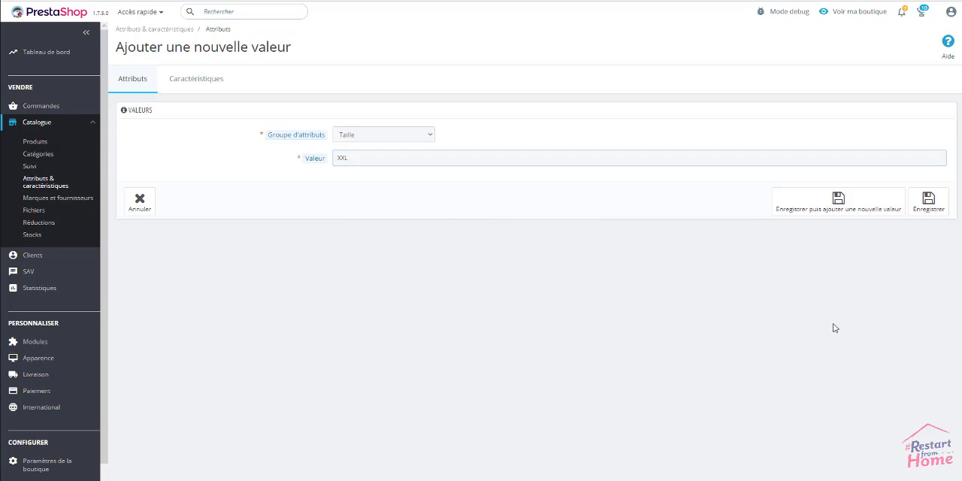
{"action": "left_click", "coordinate": [930, 204]}
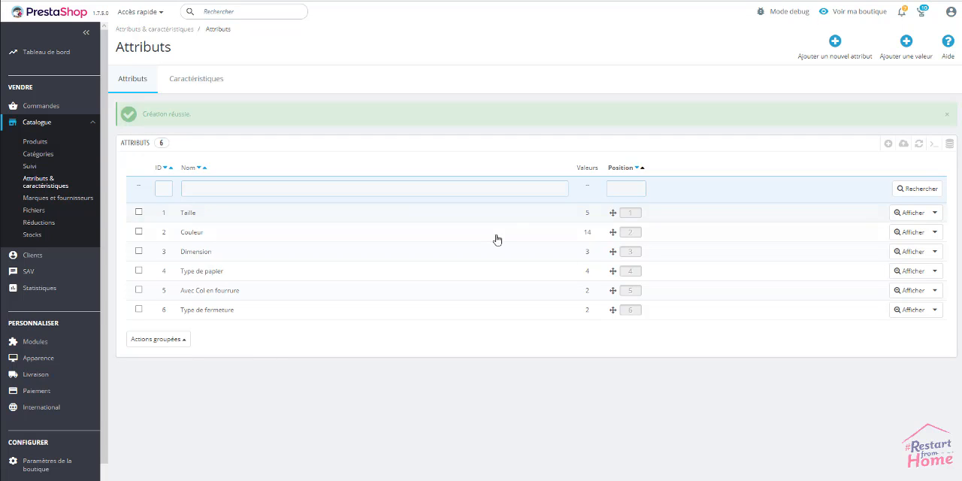
{"action": "left_click", "coordinate": [190, 215]}
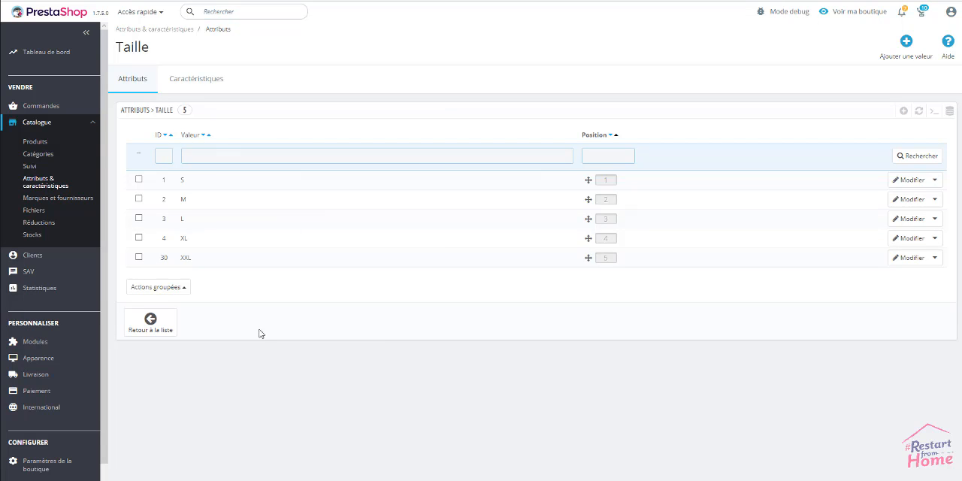
{"action": "left_click", "coordinate": [153, 321]}
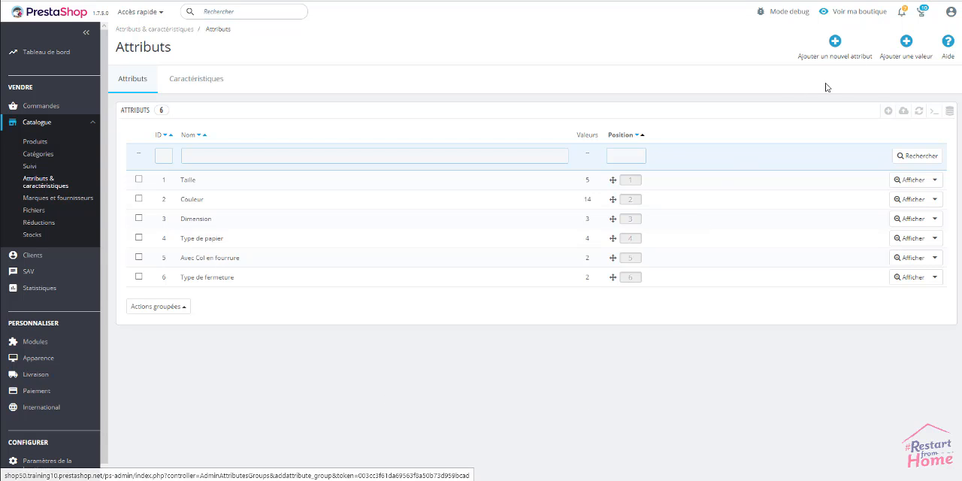
Start a new attribute and name it "Coloris pour Jean".
{"action": "left_click", "coordinate": [834, 39]}
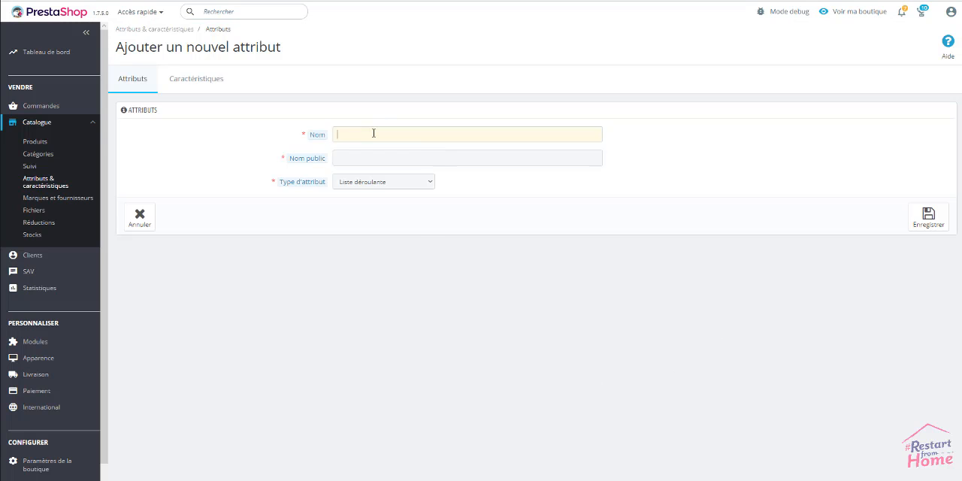
{"action": "left_click", "coordinate": [374, 133]}
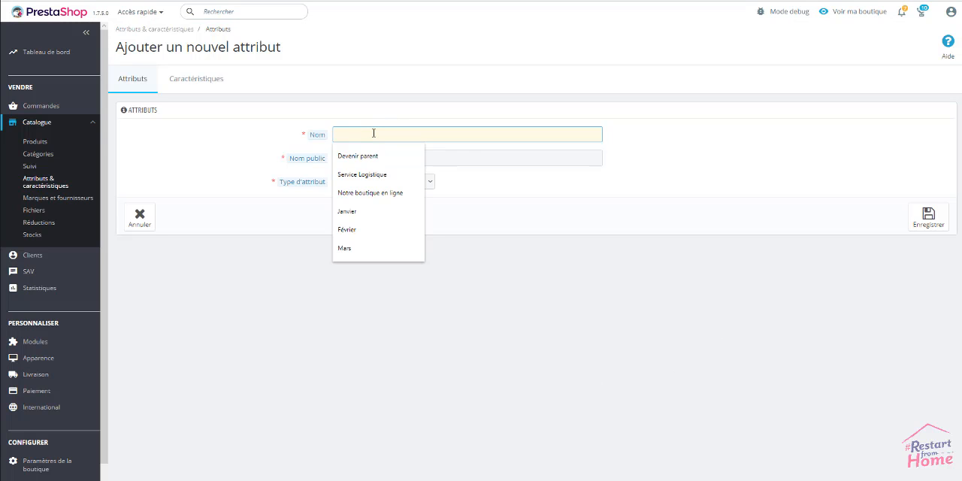
{"action": "type", "text": "Coloris"}
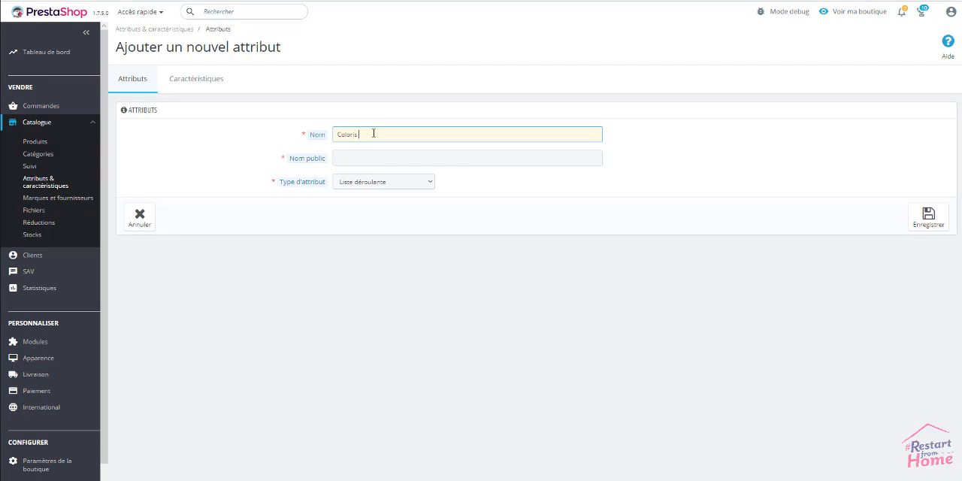
{"action": "type", "text": " pour jean"}
{"action": "left_click_drag", "start_coordinate": [389, 130], "coordinate": [319, 128]}
{"action": "left_click", "coordinate": [315, 127]}
Set the new attribute's public name to "Coloris pour Jean", matching its name.
{"action": "left_click", "coordinate": [382, 152]}
{"action": "type", "text": "A fermeture éclair"}
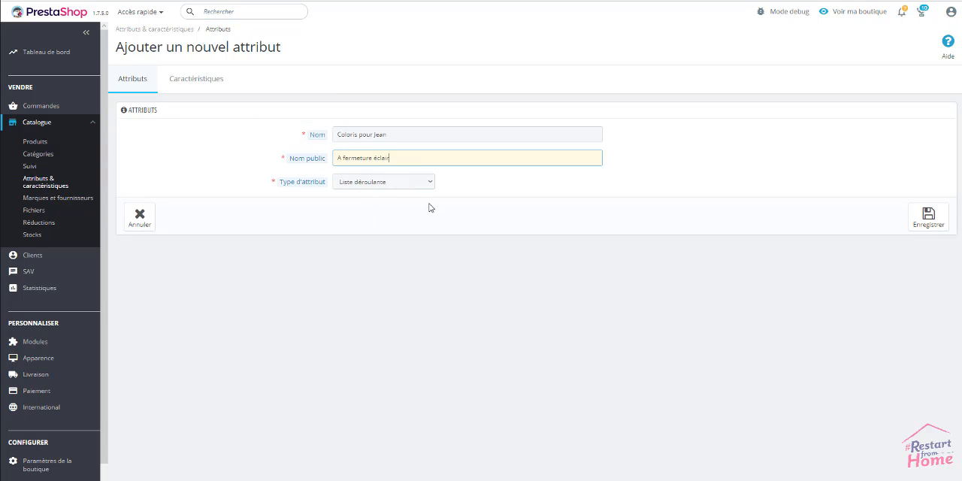
{"action": "left_click_drag", "start_coordinate": [393, 133], "coordinate": [255, 144]}
{"action": "key", "text": "ctrl+c"}
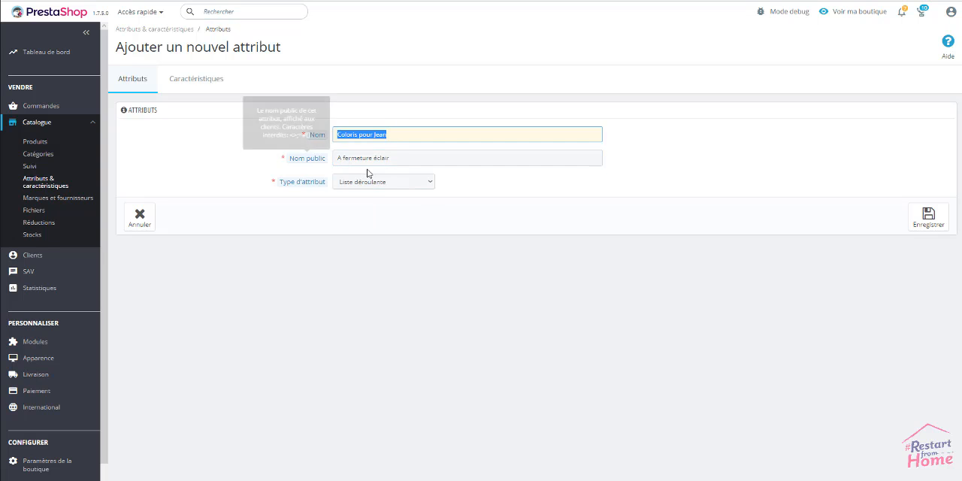
{"action": "left_click", "coordinate": [278, 159]}
{"action": "key", "text": "ctrl+a"}
{"action": "key", "text": "ctrl+v"}
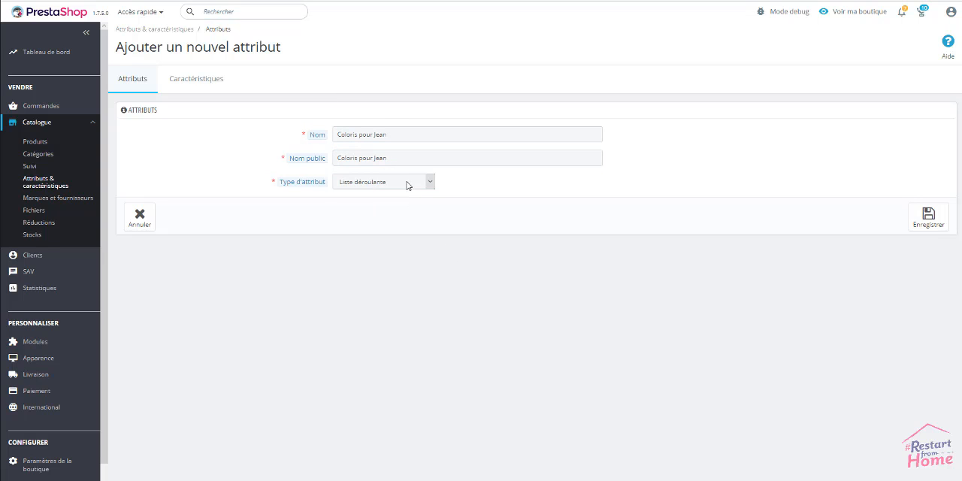
Set the Coloris pour Jean attribute type to Couleur ou texture and save the attribute.
{"action": "left_click", "coordinate": [407, 183]}
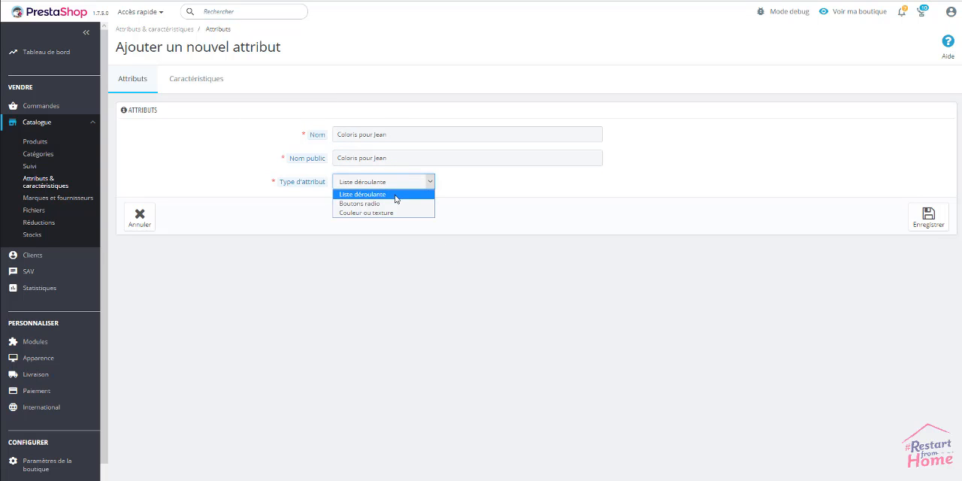
{"action": "left_click", "coordinate": [361, 214]}
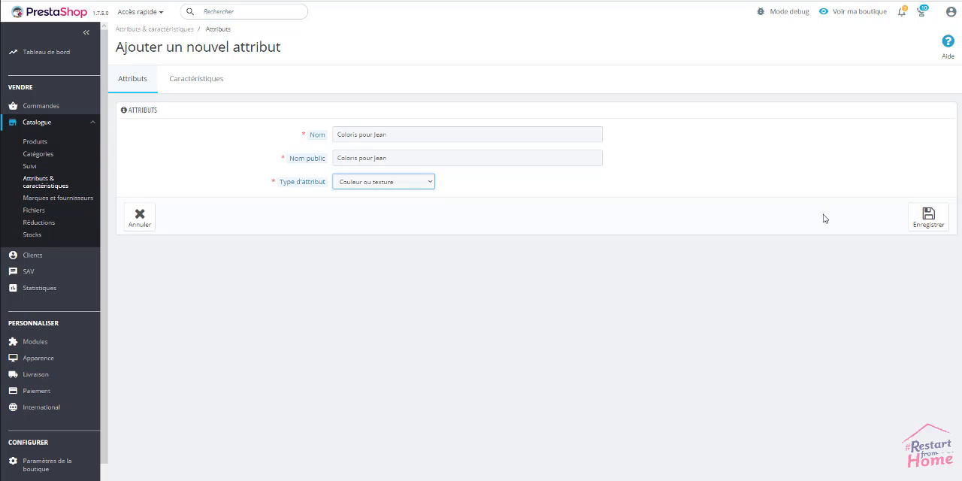
{"action": "left_click", "coordinate": [929, 214]}
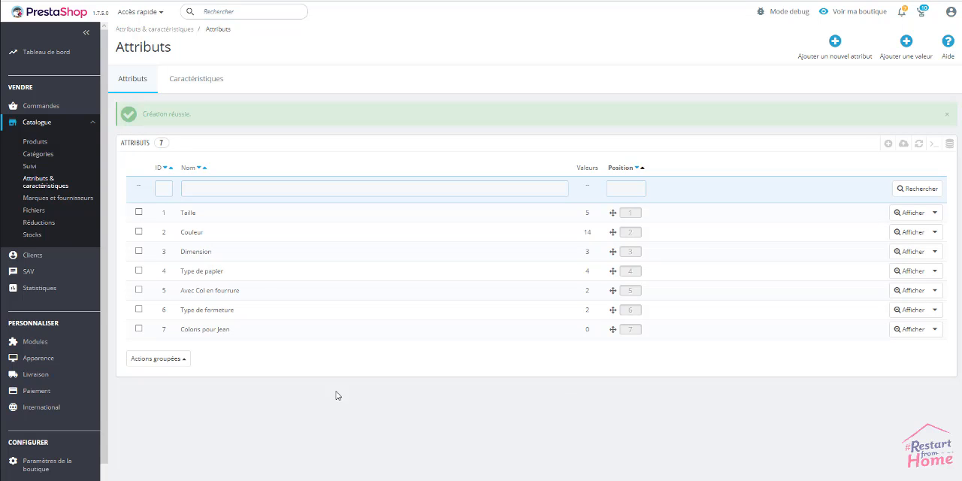
Add the value "Bleu" with colour #3c93ff to the Coloris pour Jean group and save it, continuing to another new value.
{"action": "left_click", "coordinate": [907, 43]}
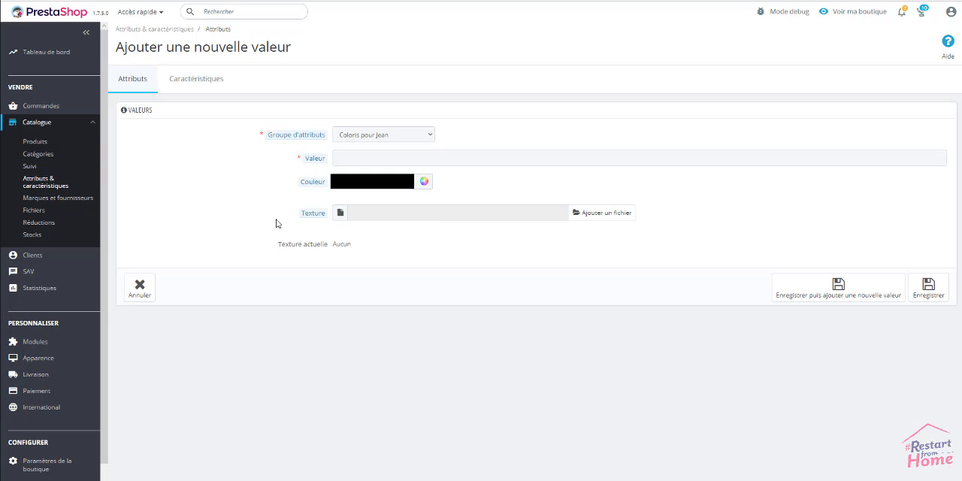
{"action": "left_click", "coordinate": [425, 182]}
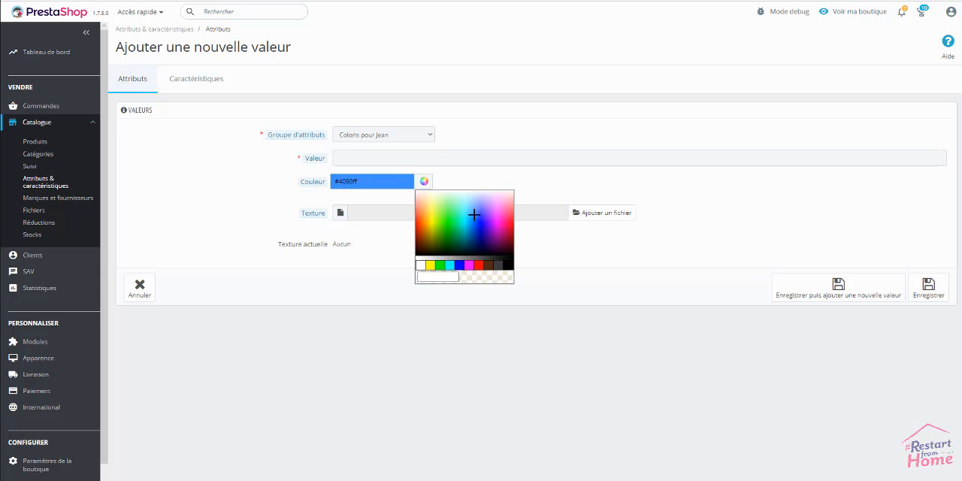
{"action": "left_click", "coordinate": [432, 157]}
{"action": "type", "text": "Bleu"}
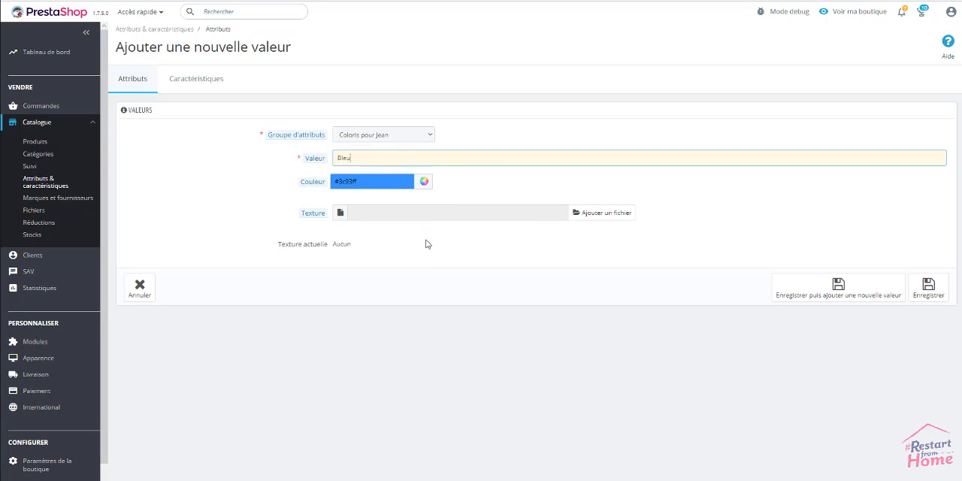
{"action": "left_click", "coordinate": [417, 279]}
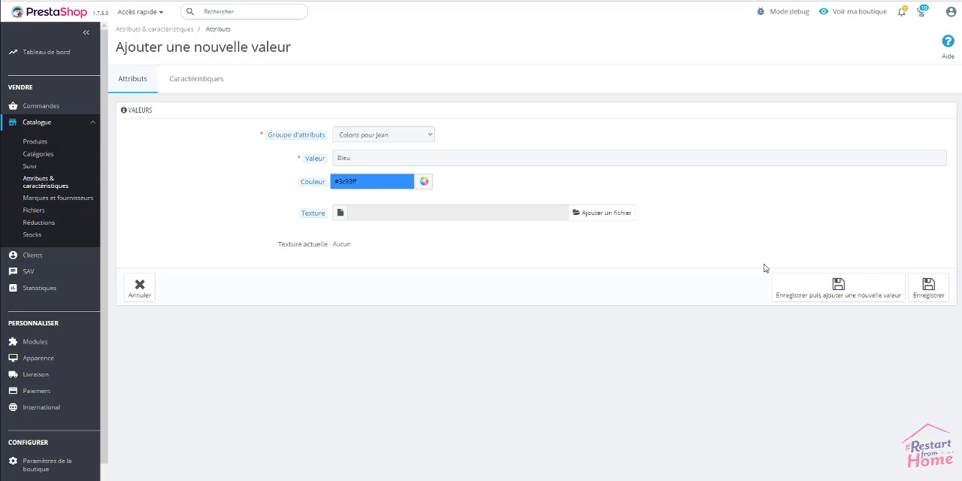
{"action": "left_click", "coordinate": [848, 302]}
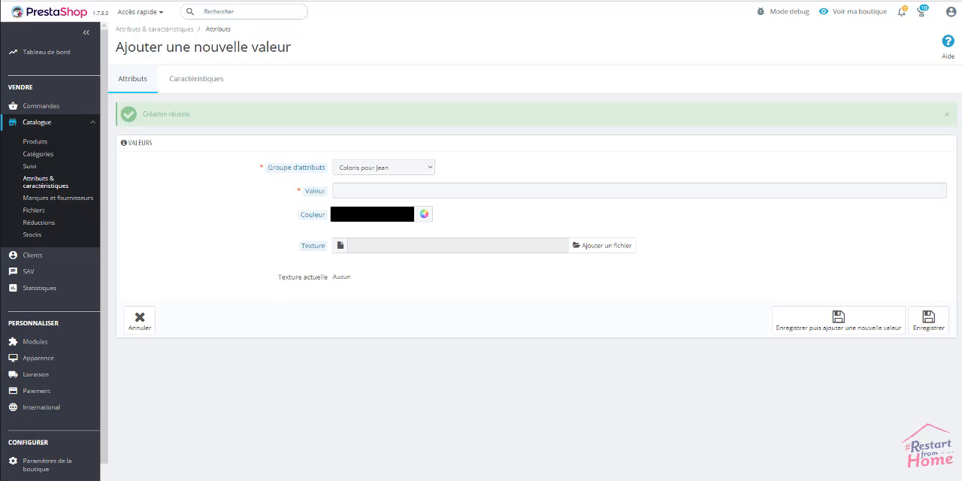
Add the value "Taupe" with colour #463F32 to the Coloris pour Jean group and save it, continuing to another new value.
{"action": "left_click", "coordinate": [354, 215]}
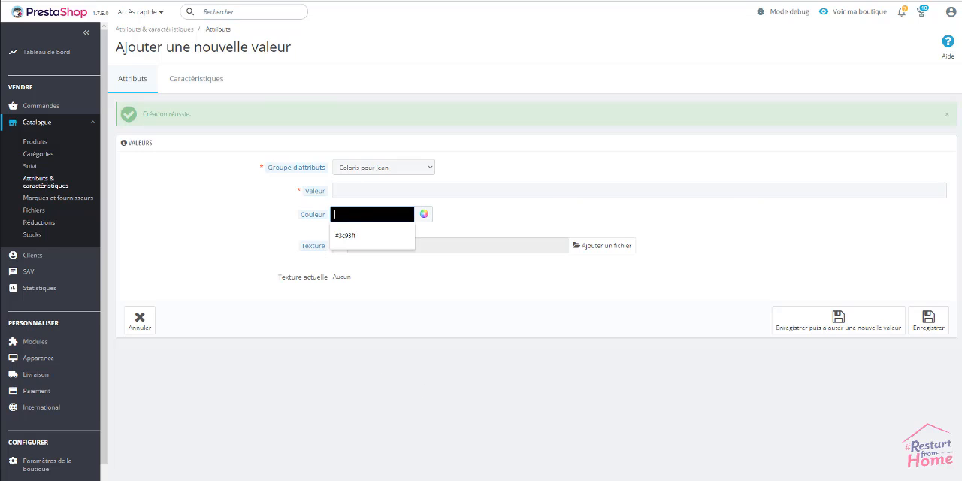
{"action": "key", "text": "ctrl+v"}
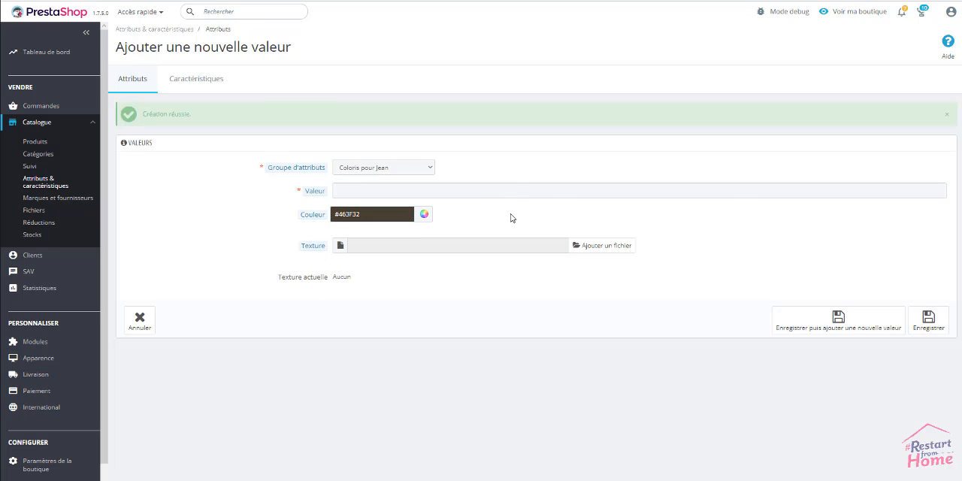
{"action": "left_click", "coordinate": [500, 191]}
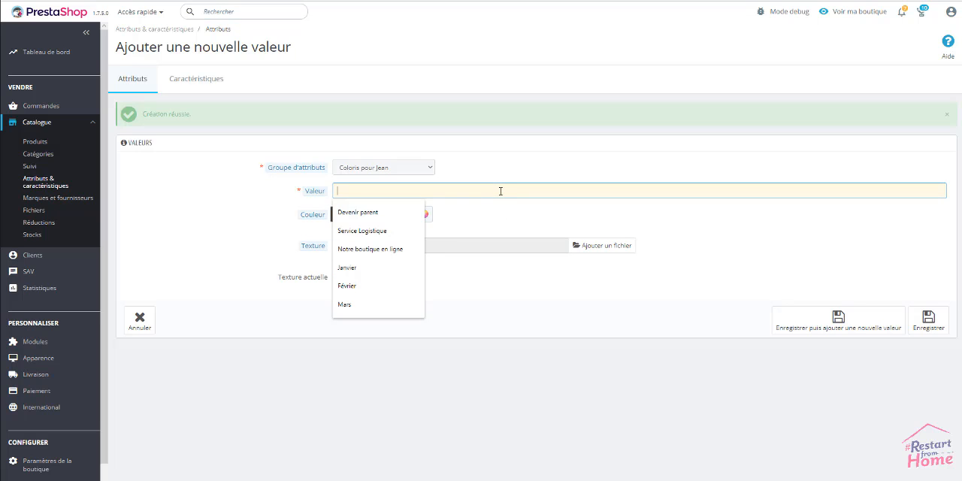
{"action": "type", "text": "Taupe"}
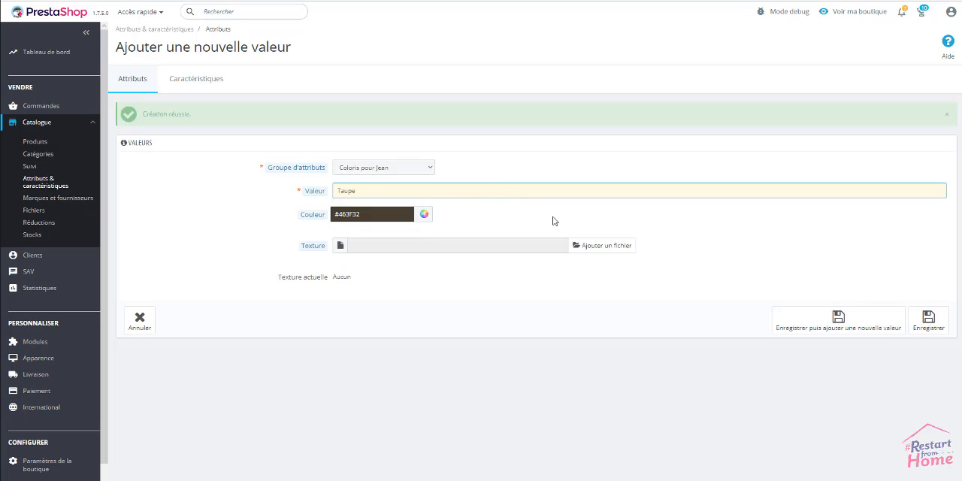
{"action": "left_click", "coordinate": [677, 227]}
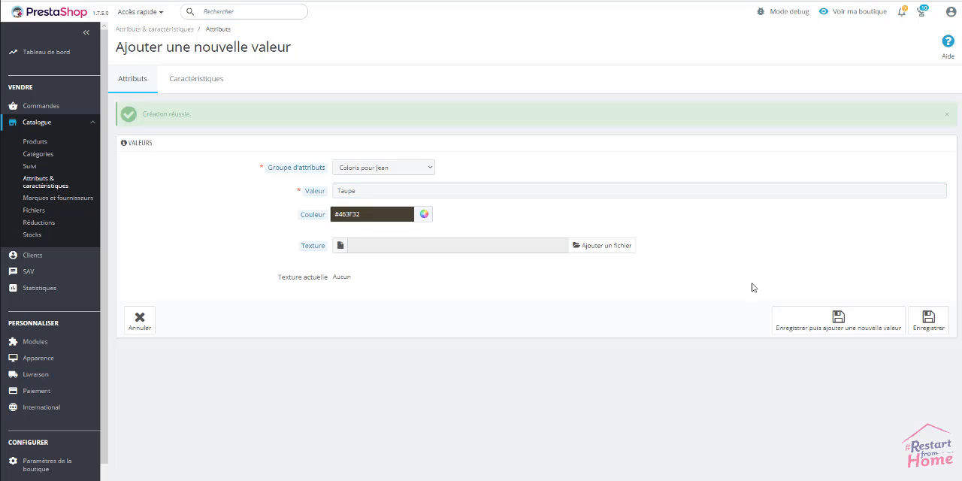
{"action": "left_click", "coordinate": [839, 321]}
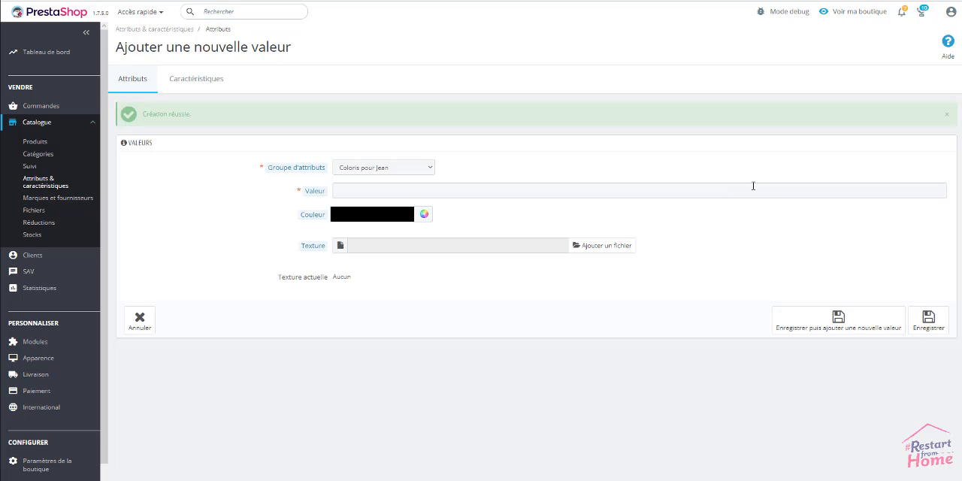
Add the value "Framboise" with colour #C72C48 to the Coloris pour Jean group and save it.
{"action": "left_click", "coordinate": [372, 215]}
{"action": "left_click", "coordinate": [353, 233]}
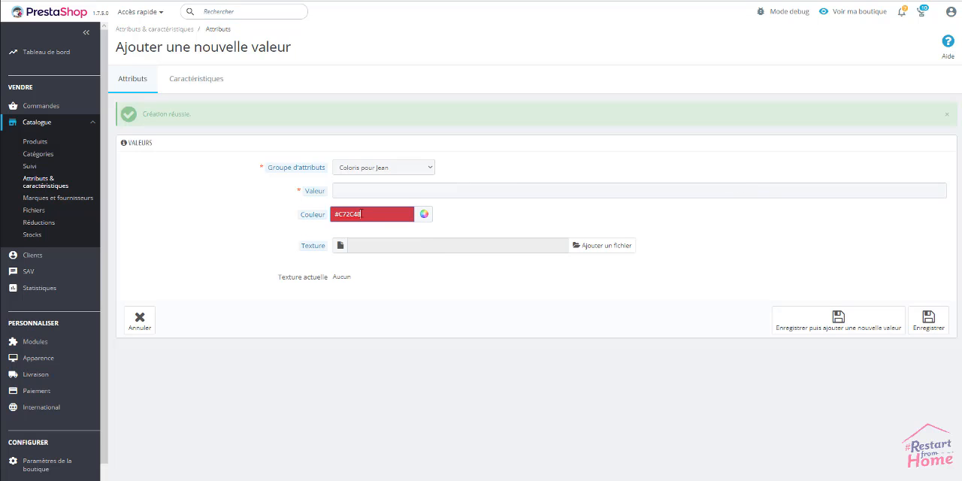
{"action": "left_click", "coordinate": [391, 191]}
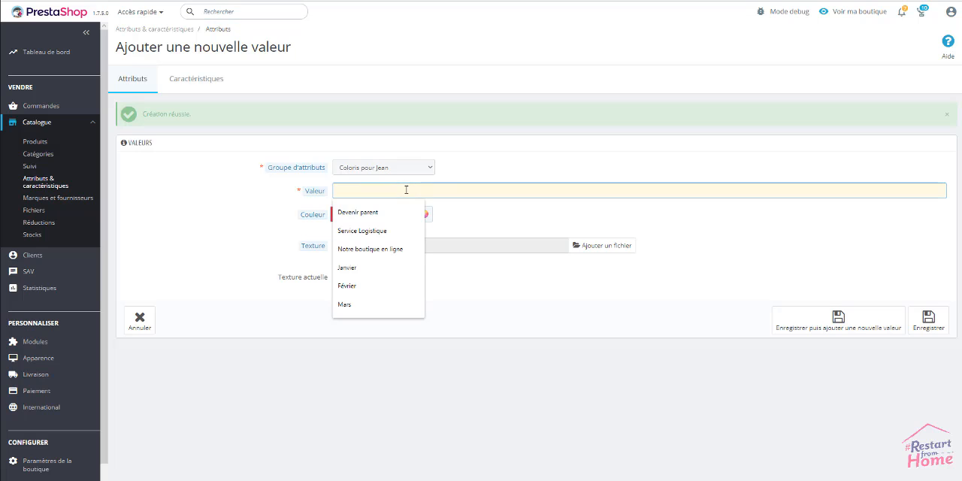
{"action": "type", "text": "Framboise"}
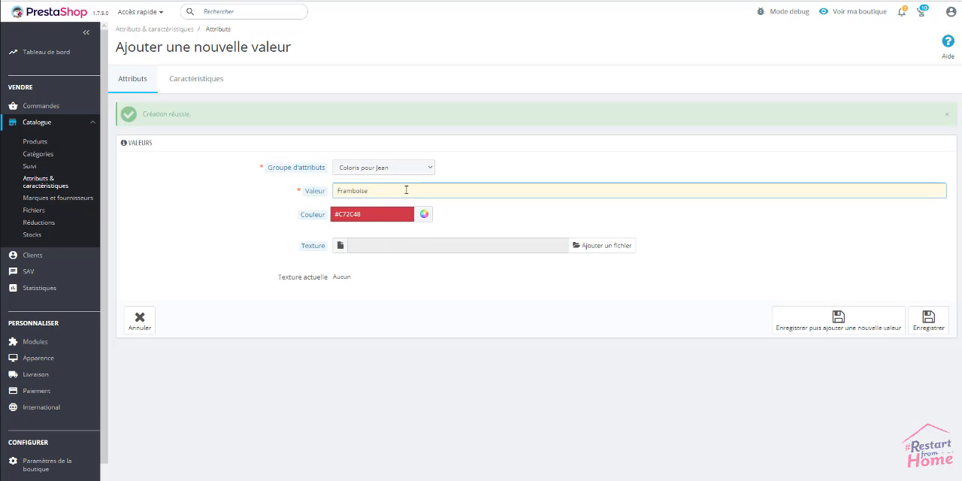
{"action": "left_click", "coordinate": [446, 351]}
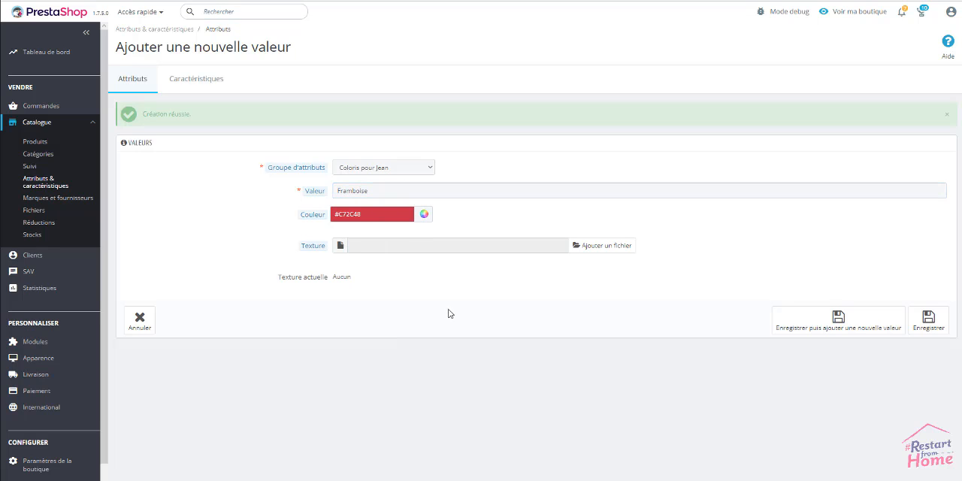
{"action": "left_click", "coordinate": [926, 328]}
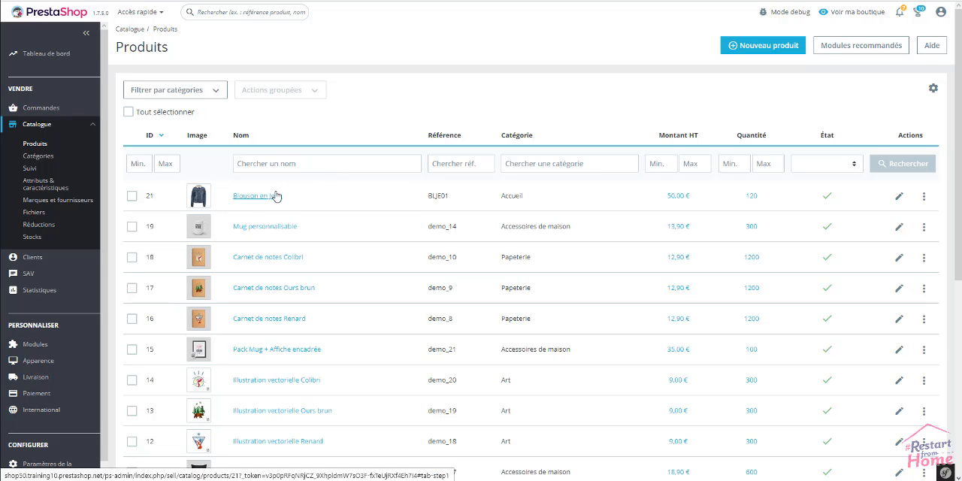
Open the product Blouson en Jean, set it to "Produit avec déclinaisons" and show its combination settings.
{"action": "left_click", "coordinate": [275, 196]}
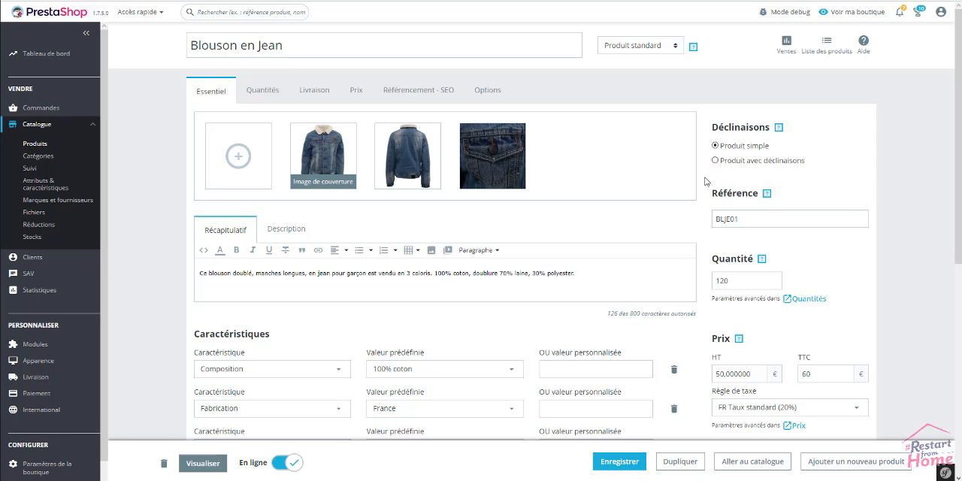
{"action": "left_click", "coordinate": [763, 160]}
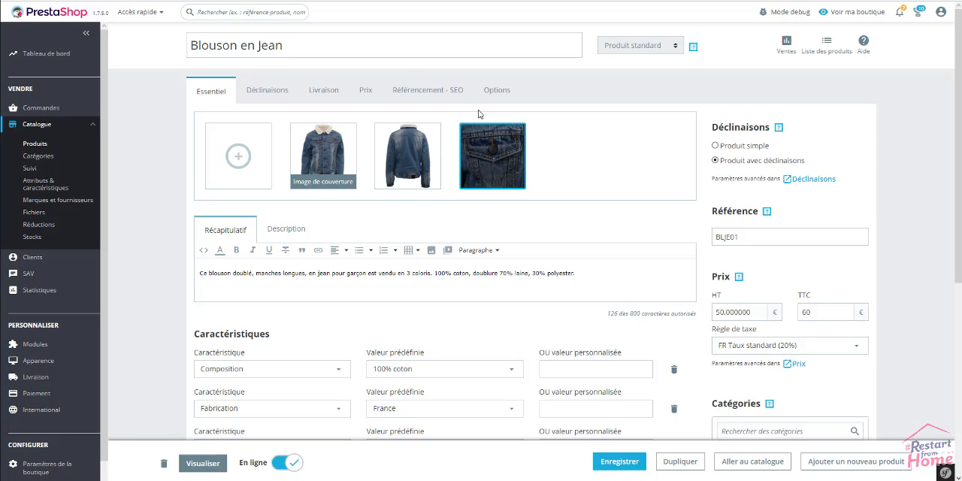
{"action": "left_click", "coordinate": [272, 94]}
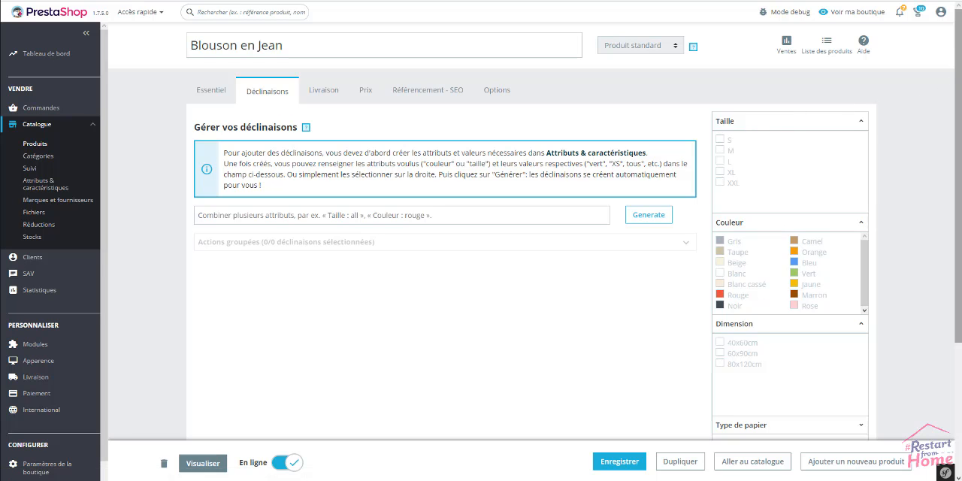
Select the Taille values S and M for the Blouson en Jean combinations.
{"action": "scroll", "coordinate": [536, 226], "scroll_direction": "down", "scroll_amount": 1}
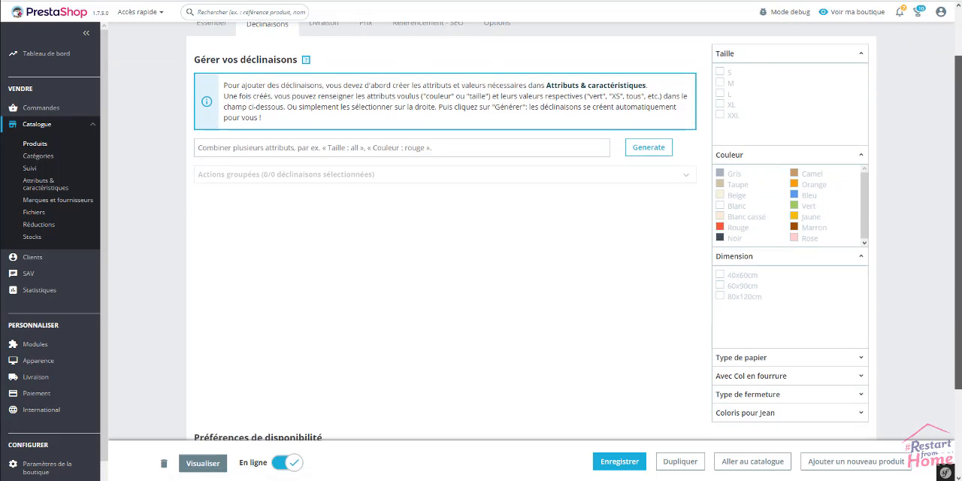
{"action": "scroll", "coordinate": [535, 226], "scroll_direction": "down", "scroll_amount": 1}
{"action": "scroll", "coordinate": [535, 225], "scroll_direction": "up", "scroll_amount": 2}
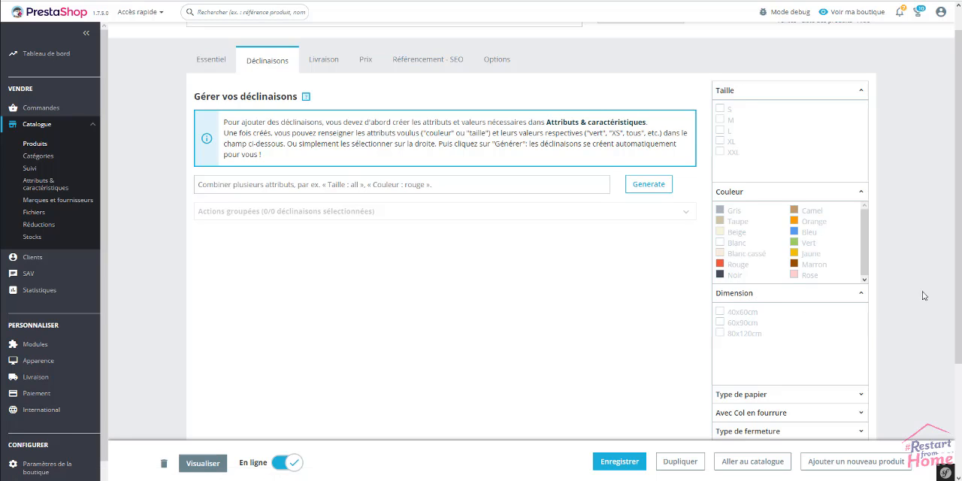
{"action": "scroll", "coordinate": [915, 295], "scroll_direction": "down", "scroll_amount": 2}
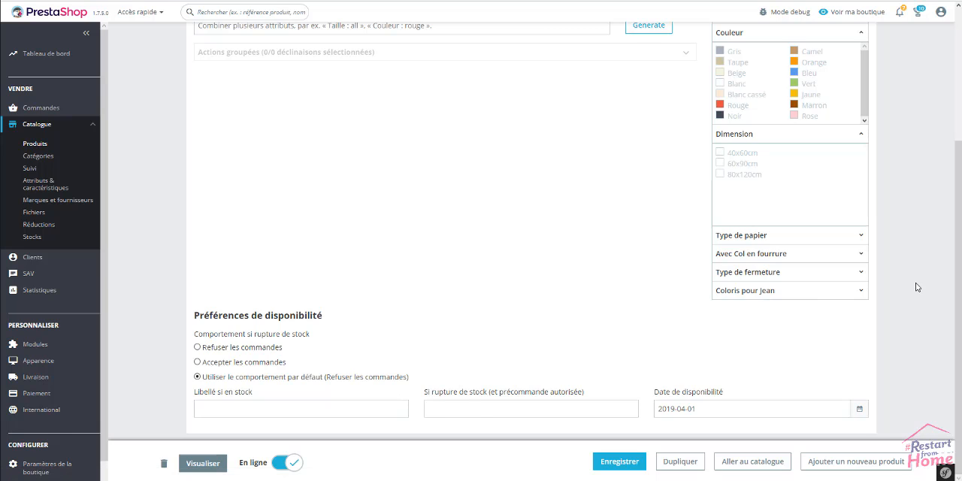
{"action": "scroll", "coordinate": [919, 282], "scroll_direction": "up", "scroll_amount": 3}
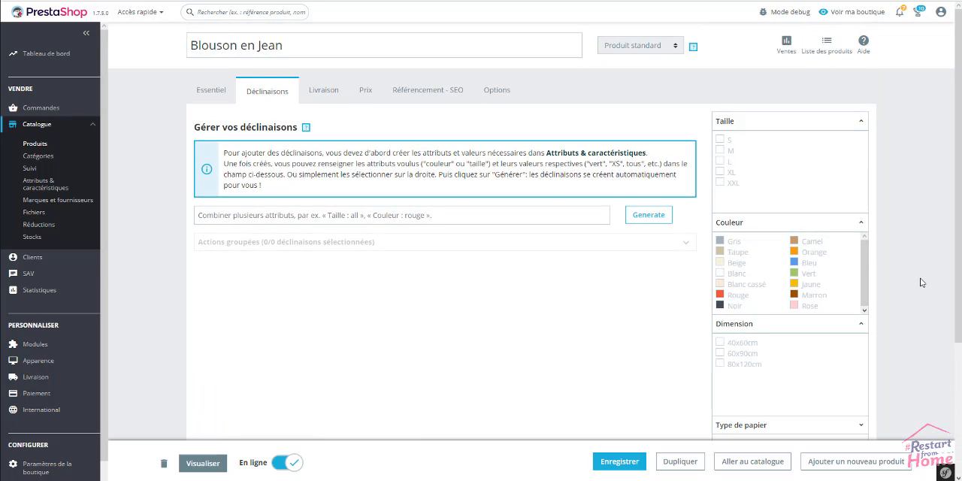
{"action": "left_click", "coordinate": [720, 141]}
{"action": "left_click", "coordinate": [720, 151]}
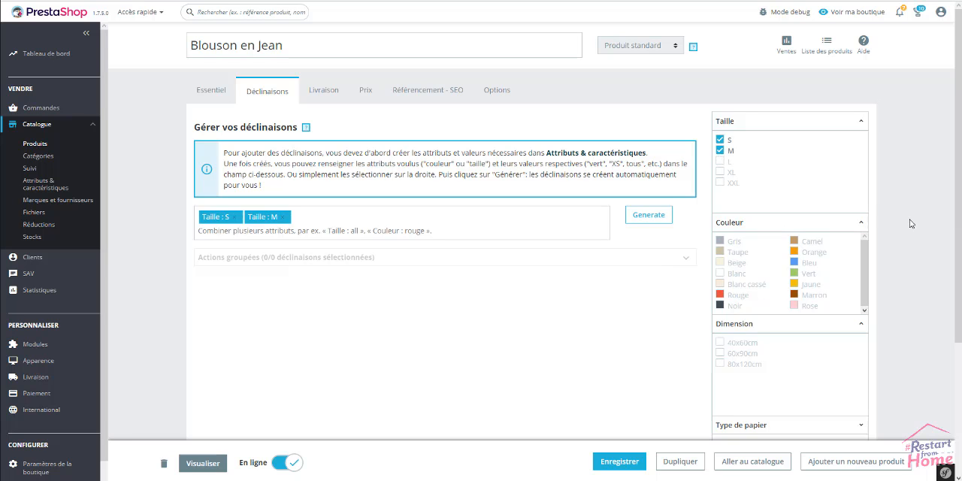
Add both Avec Col en fourrure values, Oui and Non, to the attributes being combined.
{"action": "scroll", "coordinate": [884, 228], "scroll_direction": "down", "scroll_amount": 3}
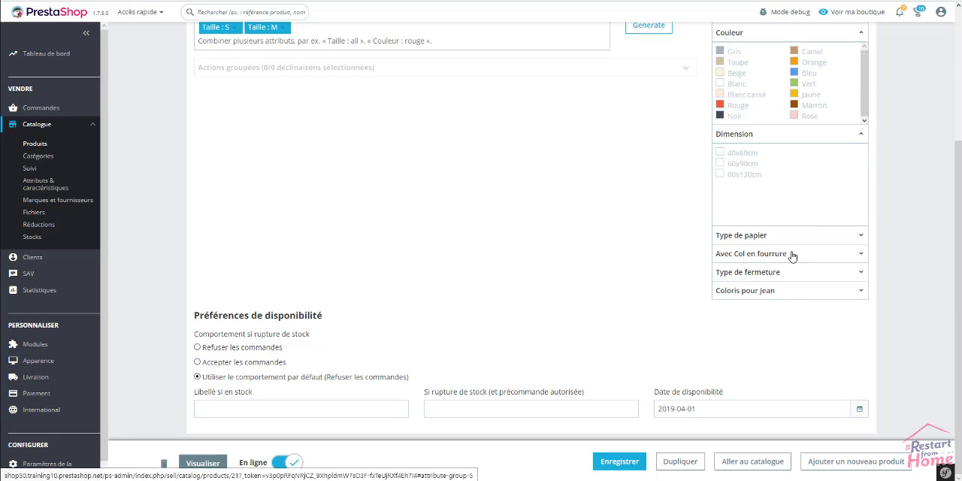
{"action": "left_click", "coordinate": [732, 254]}
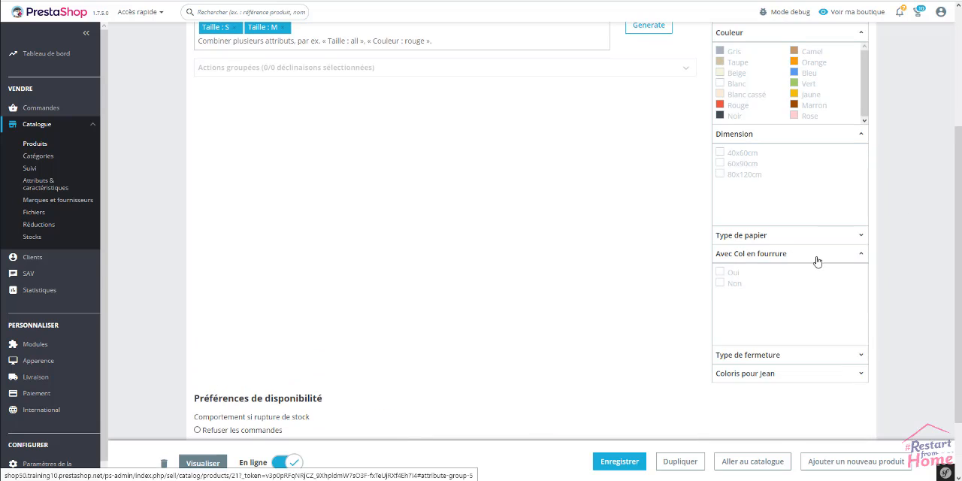
{"action": "left_click", "coordinate": [720, 273]}
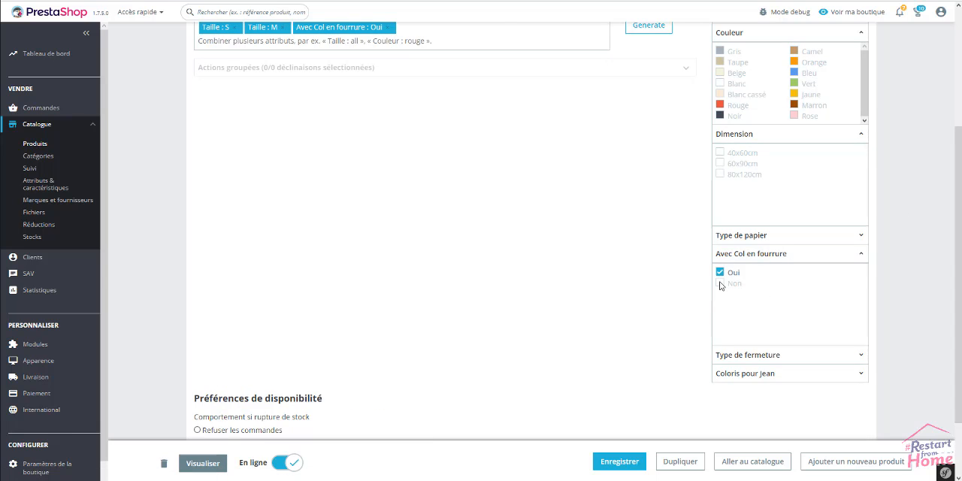
{"action": "left_click", "coordinate": [721, 284]}
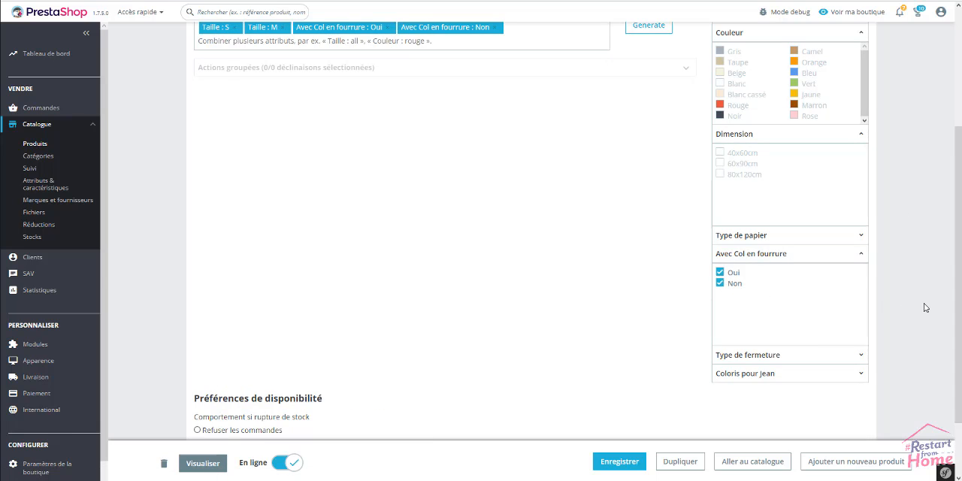
Add the Type de fermeture values "A boutons" and "A fermeture éclair" to the attributes being combined.
{"action": "scroll", "coordinate": [900, 302], "scroll_direction": "down", "scroll_amount": 2}
{"action": "left_click", "coordinate": [744, 272]}
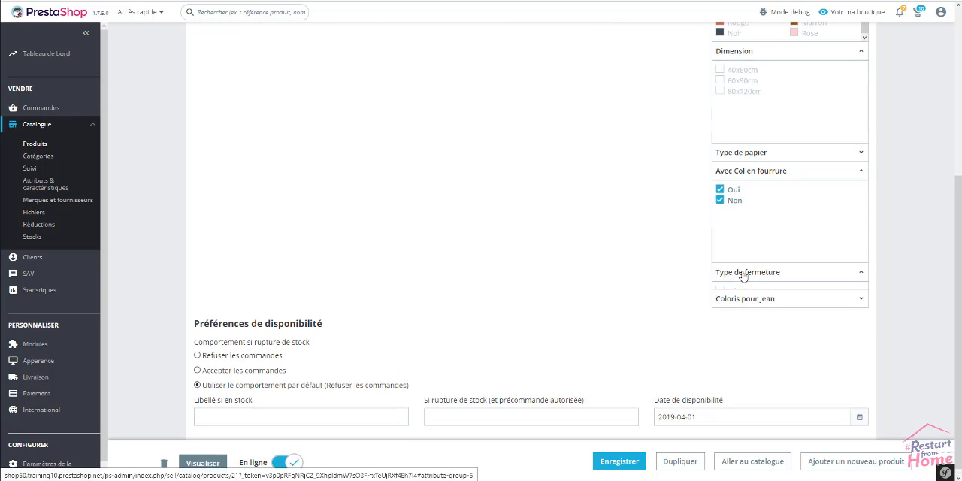
{"action": "left_click", "coordinate": [722, 291]}
{"action": "scroll", "coordinate": [722, 291], "scroll_direction": "down", "scroll_amount": 1}
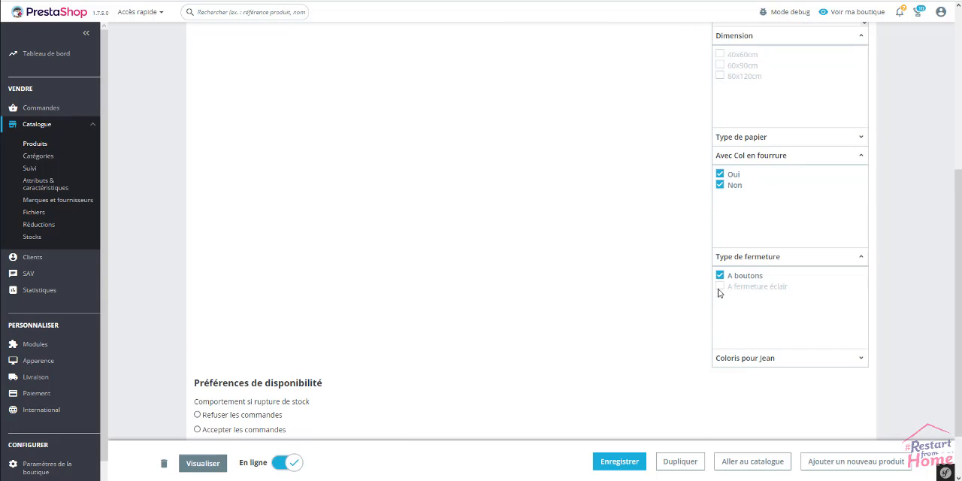
{"action": "left_click", "coordinate": [721, 287]}
Add the Coloris pour Jean values Bleu, Taupe and Framboise to the attributes being combined.
{"action": "left_click", "coordinate": [743, 358]}
{"action": "scroll", "coordinate": [675, 358], "scroll_direction": "down", "scroll_amount": 1}
{"action": "scroll", "coordinate": [675, 358], "scroll_direction": "down", "scroll_amount": 1}
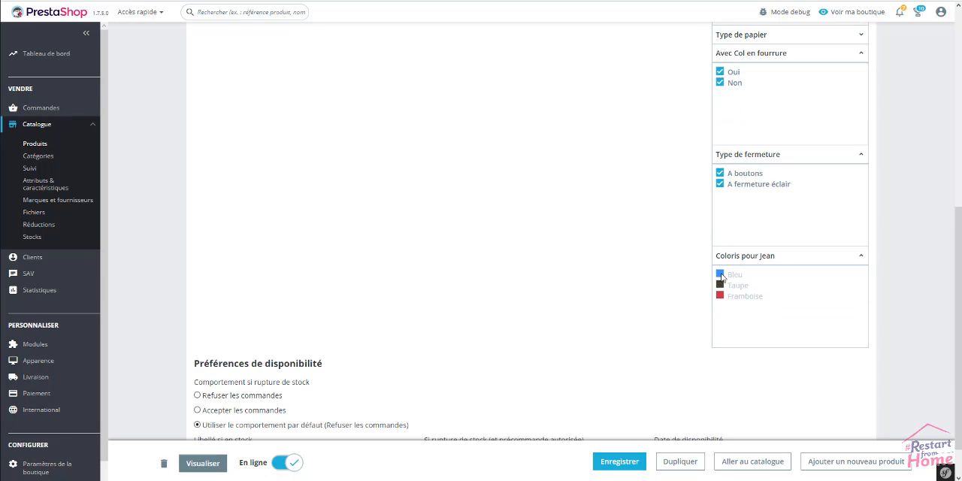
{"action": "left_click", "coordinate": [720, 275]}
{"action": "left_click", "coordinate": [721, 285]}
{"action": "left_click", "coordinate": [721, 298]}
Generate the combinations from the selected attribute values, look through the resulting list and save the product.
{"action": "scroll", "coordinate": [576, 311], "scroll_direction": "up", "scroll_amount": 5}
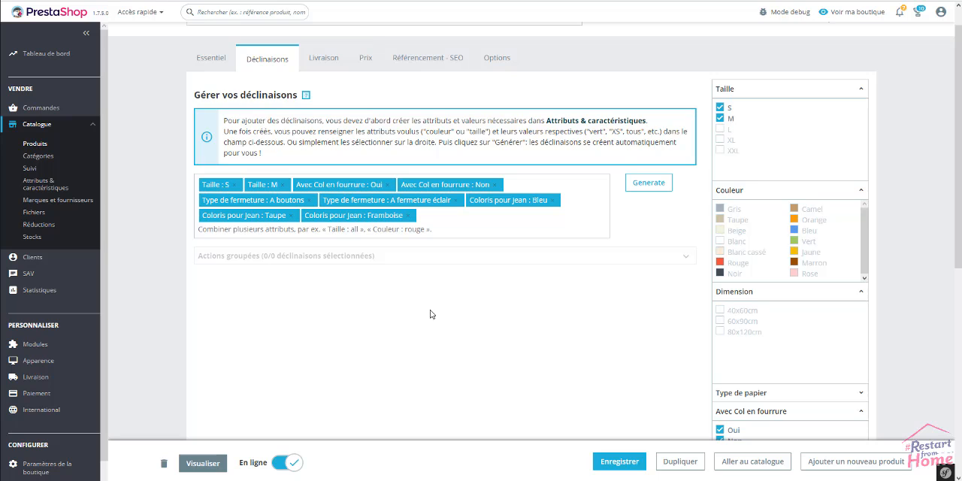
{"action": "left_click", "coordinate": [650, 185]}
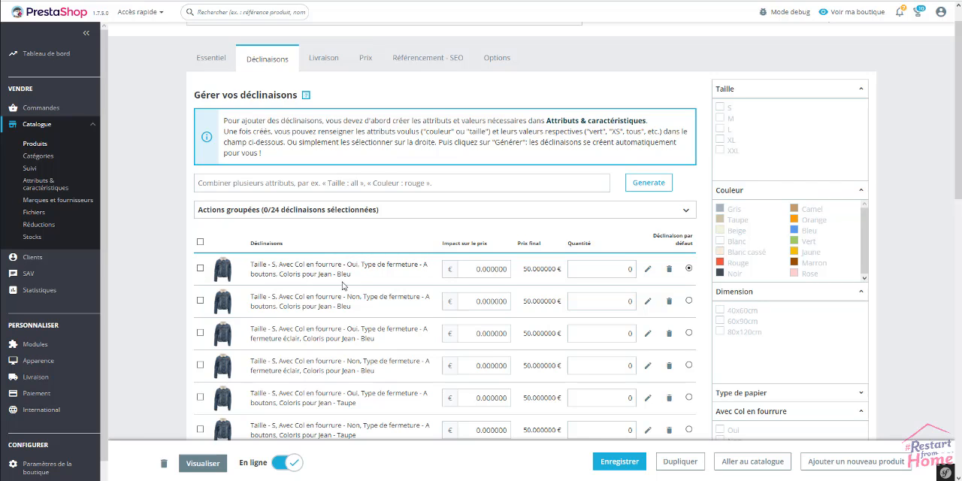
{"action": "scroll", "coordinate": [339, 305], "scroll_direction": "down", "scroll_amount": 5}
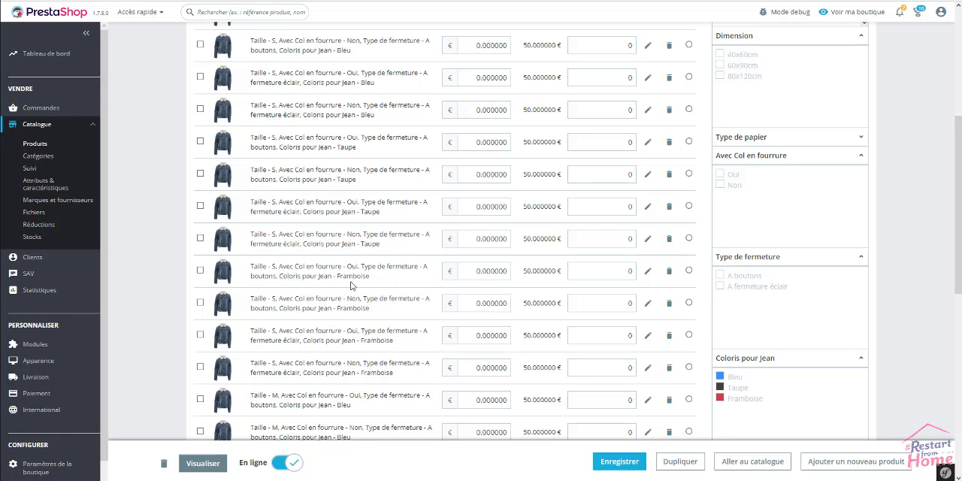
{"action": "scroll", "coordinate": [351, 284], "scroll_direction": "down", "scroll_amount": 6}
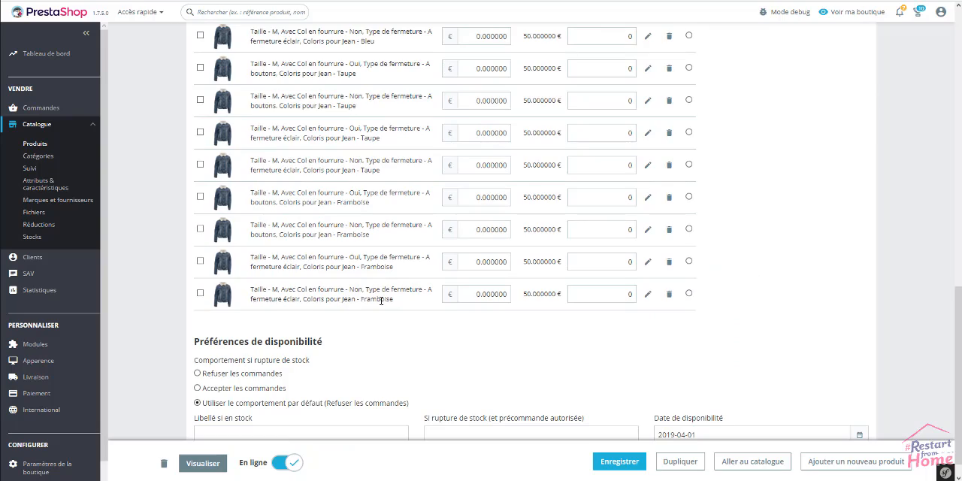
{"action": "scroll", "coordinate": [380, 301], "scroll_direction": "up", "scroll_amount": 4}
{"action": "scroll", "coordinate": [381, 304], "scroll_direction": "up", "scroll_amount": 4}
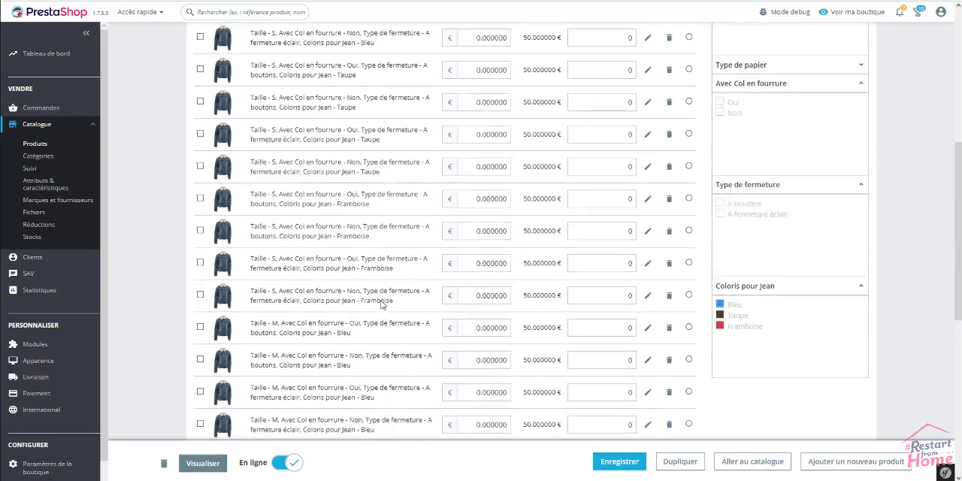
{"action": "scroll", "coordinate": [380, 305], "scroll_direction": "up", "scroll_amount": 1}
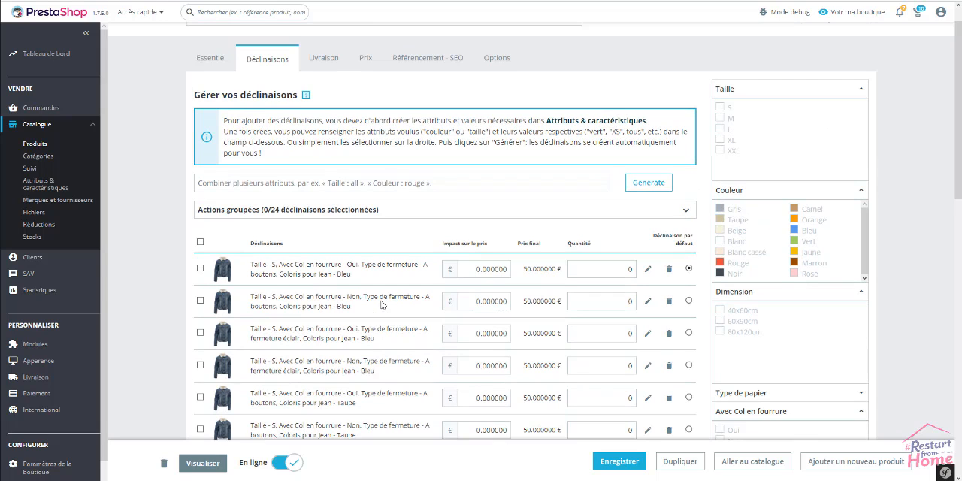
{"action": "left_click", "coordinate": [621, 464]}
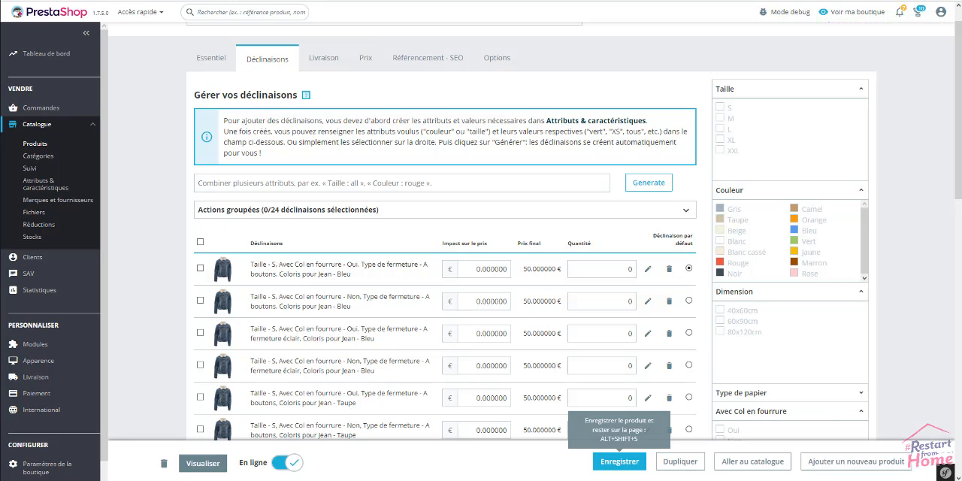
Switch to the shop's Blouson en Jean page and reload it to check the new combination options.
{"action": "scroll", "coordinate": [481, 226], "scroll_direction": "up", "scroll_amount": 1}
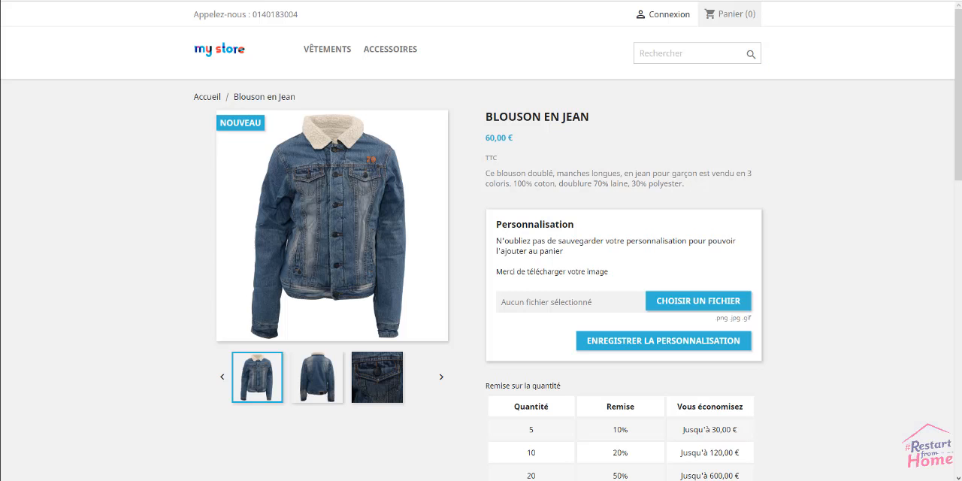
{"action": "right_click", "coordinate": [121, 218]}
{"action": "left_click", "coordinate": [164, 254]}
{"action": "left_click", "coordinate": [502, 19]}
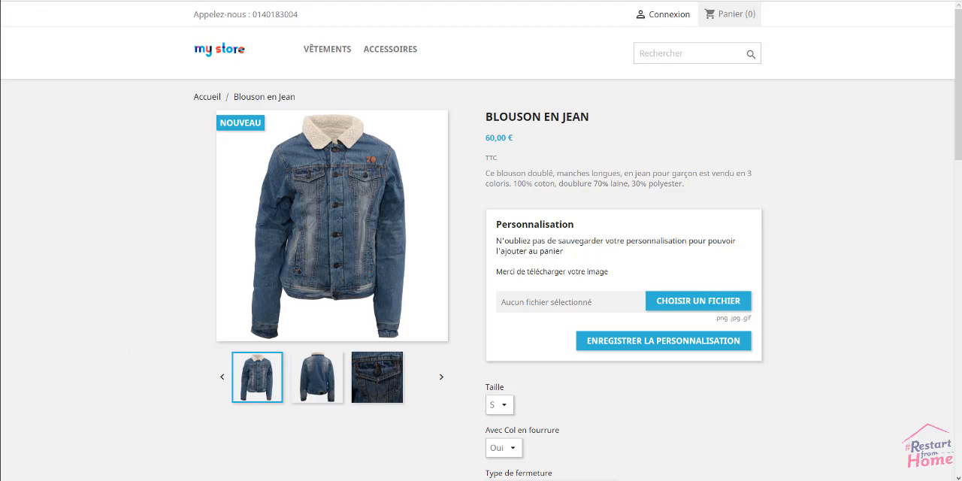
{"action": "key", "text": "ctrl+shift+Tab"}
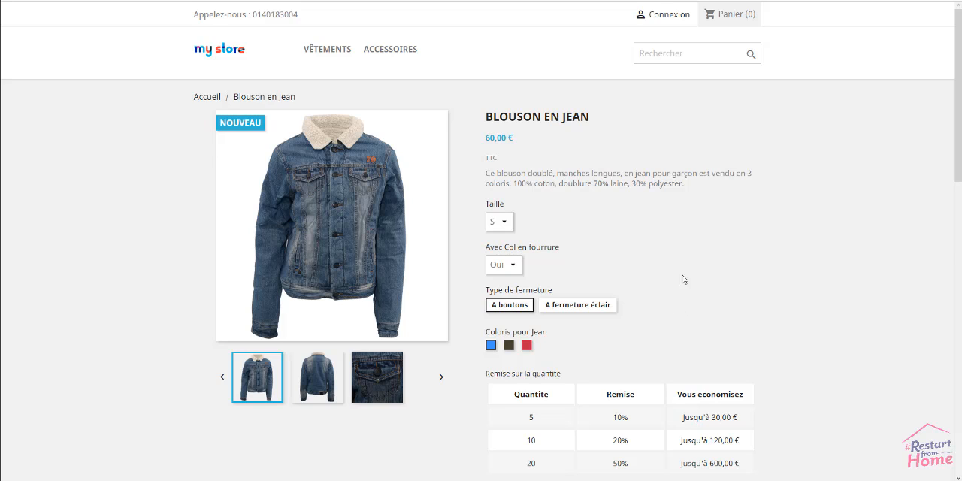
Examine the choices offered for Taille and Avec Col en fourrure on the shop's product page without changing them.
{"action": "left_click", "coordinate": [505, 224]}
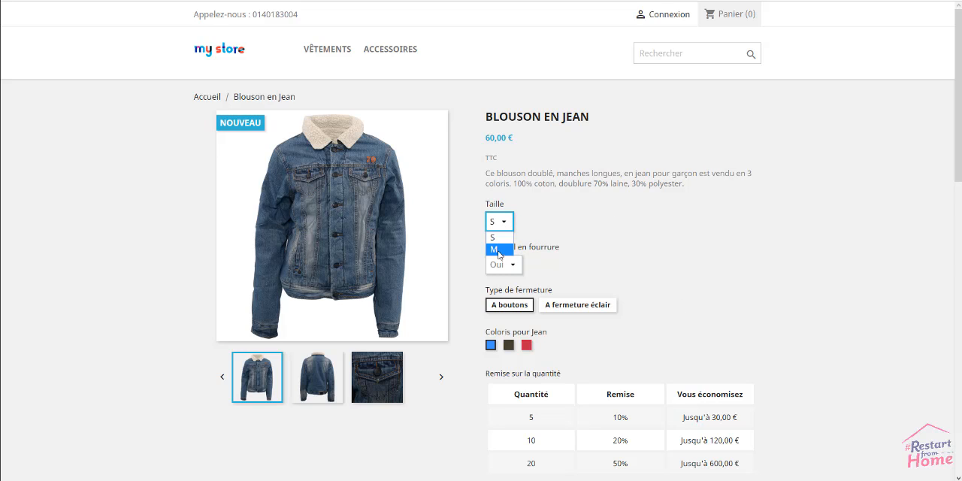
{"action": "left_click", "coordinate": [650, 219]}
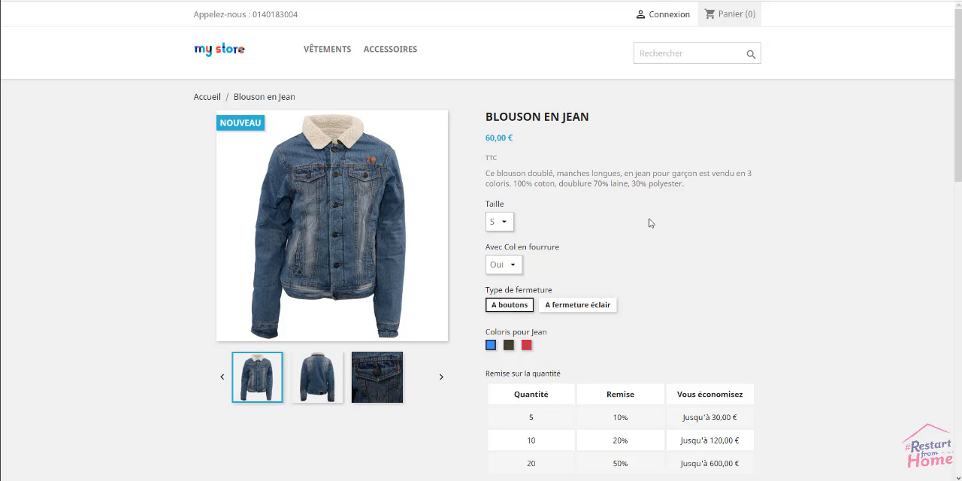
{"action": "left_click", "coordinate": [507, 268]}
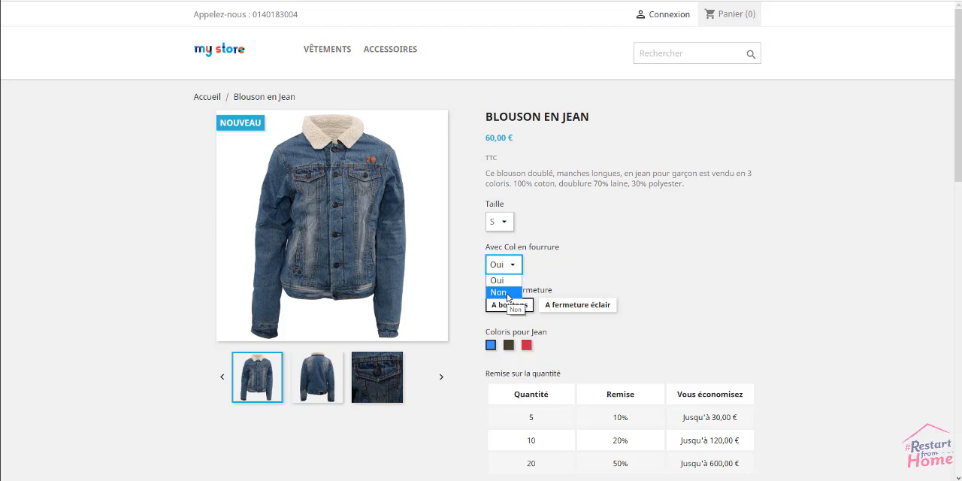
{"action": "left_click", "coordinate": [672, 267]}
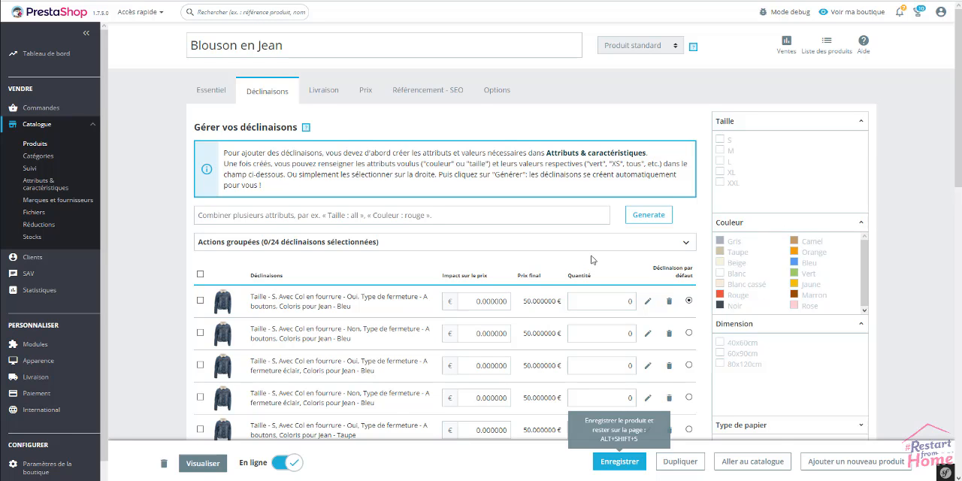
Examine the generated combinations and their quantities, and check on the shop's Blouson en Jean page whether the product can be ordered.
{"action": "scroll", "coordinate": [592, 259], "scroll_direction": "down", "scroll_amount": 1}
{"action": "scroll", "coordinate": [592, 260], "scroll_direction": "down", "scroll_amount": 1}
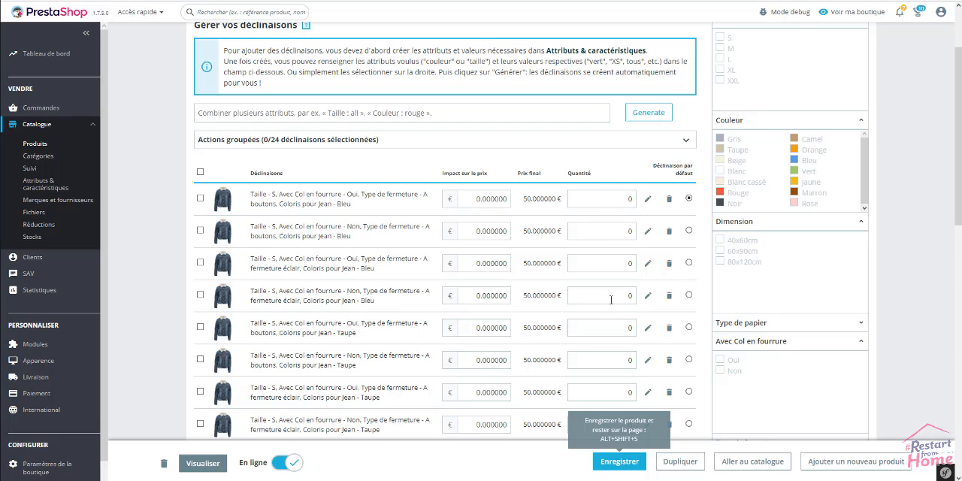
{"action": "scroll", "coordinate": [611, 302], "scroll_direction": "down", "scroll_amount": 5}
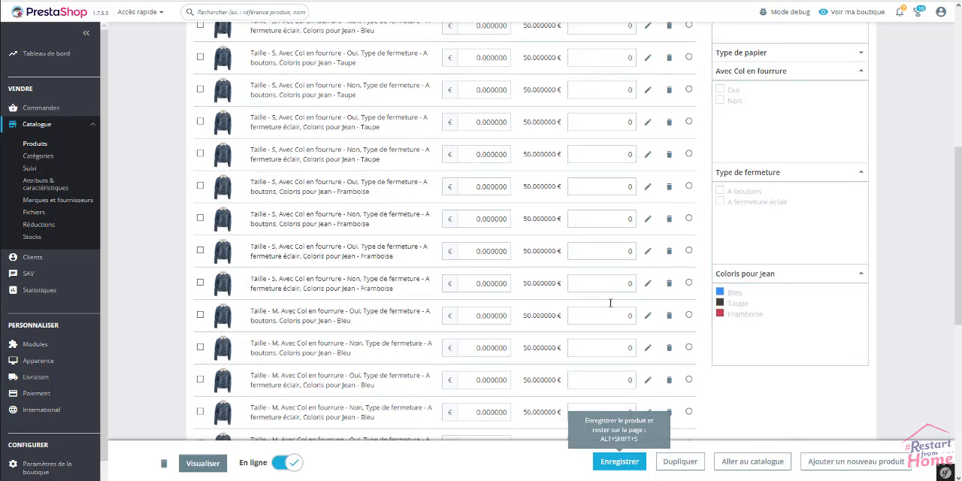
{"action": "scroll", "coordinate": [610, 303], "scroll_direction": "up", "scroll_amount": 3}
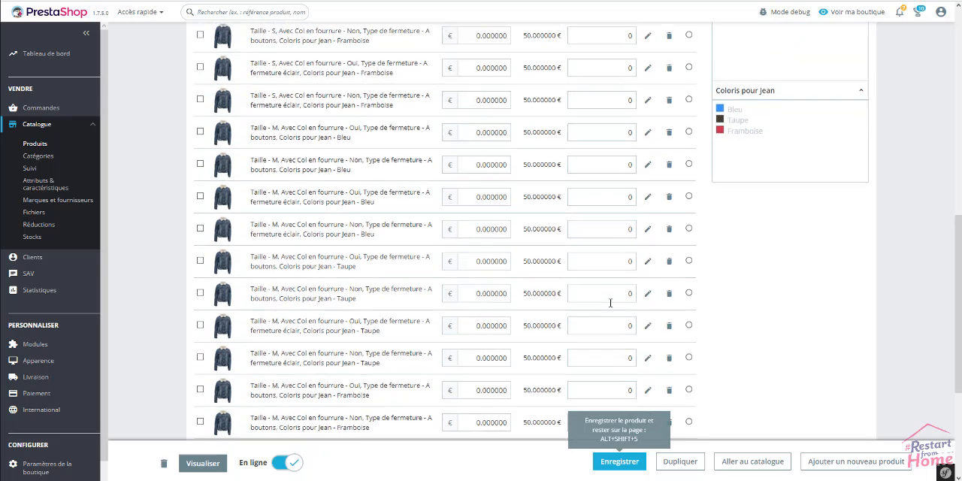
{"action": "scroll", "coordinate": [610, 303], "scroll_direction": "up", "scroll_amount": 3}
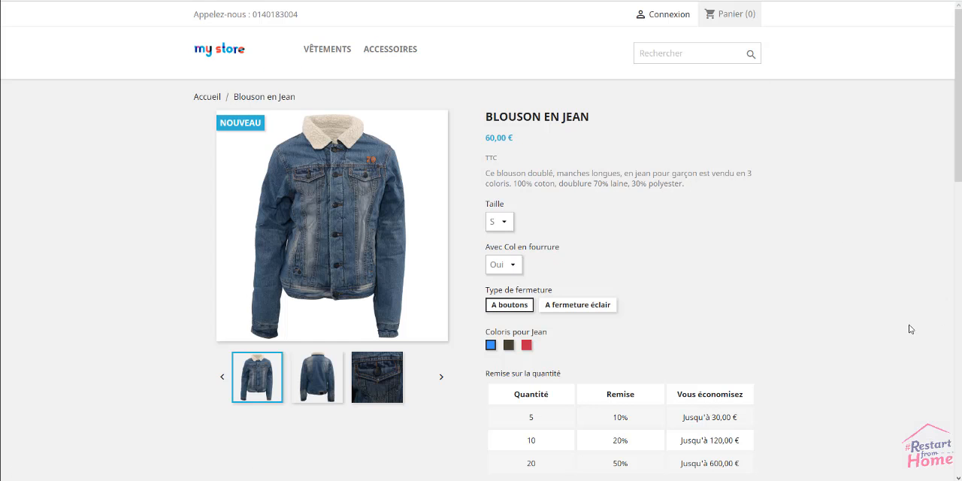
{"action": "scroll", "coordinate": [664, 330], "scroll_direction": "down", "scroll_amount": 4}
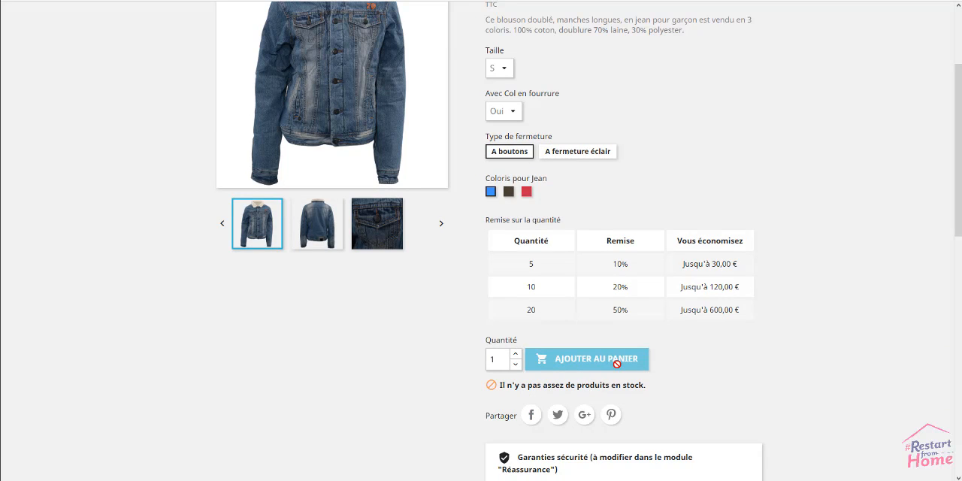
{"action": "scroll", "coordinate": [665, 371], "scroll_direction": "up", "scroll_amount": 1}
{"action": "scroll", "coordinate": [664, 372], "scroll_direction": "up", "scroll_amount": 1}
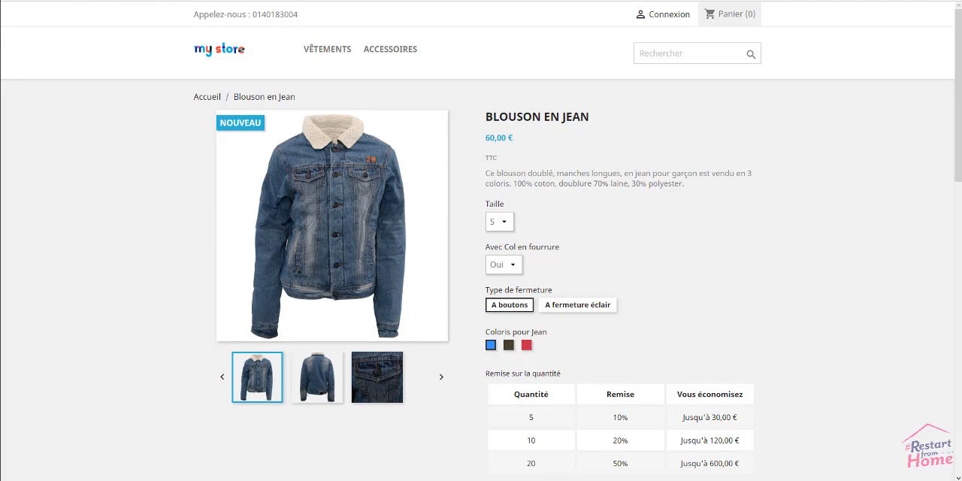
Return to the back office's Blouson en Jean product, select all combinations for grouped actions and look through the selection.
{"action": "left_click", "coordinate": [86, 1]}
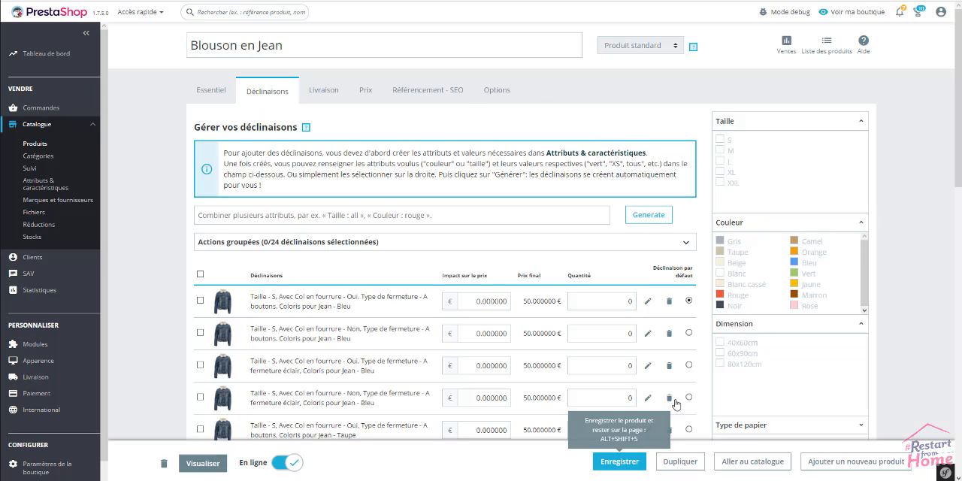
{"action": "left_click", "coordinate": [200, 276]}
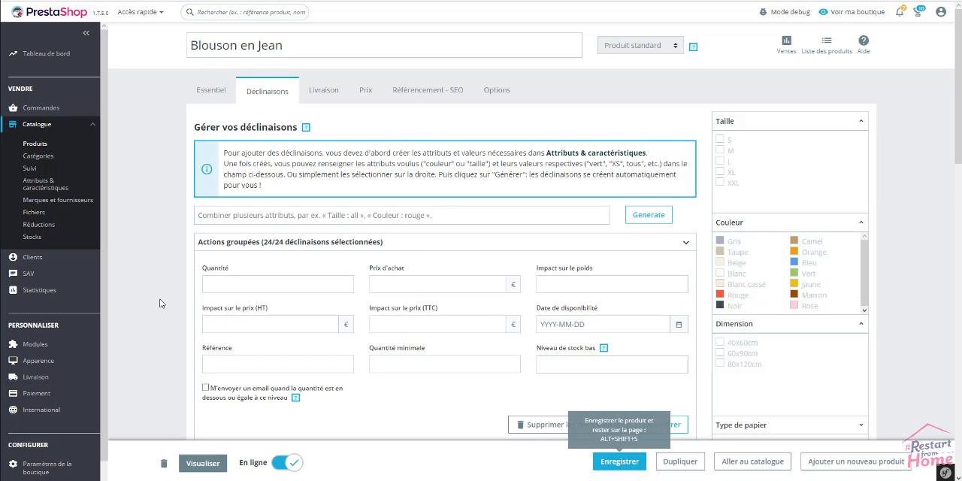
{"action": "scroll", "coordinate": [159, 304], "scroll_direction": "down", "scroll_amount": 2}
{"action": "scroll", "coordinate": [159, 303], "scroll_direction": "down", "scroll_amount": 1}
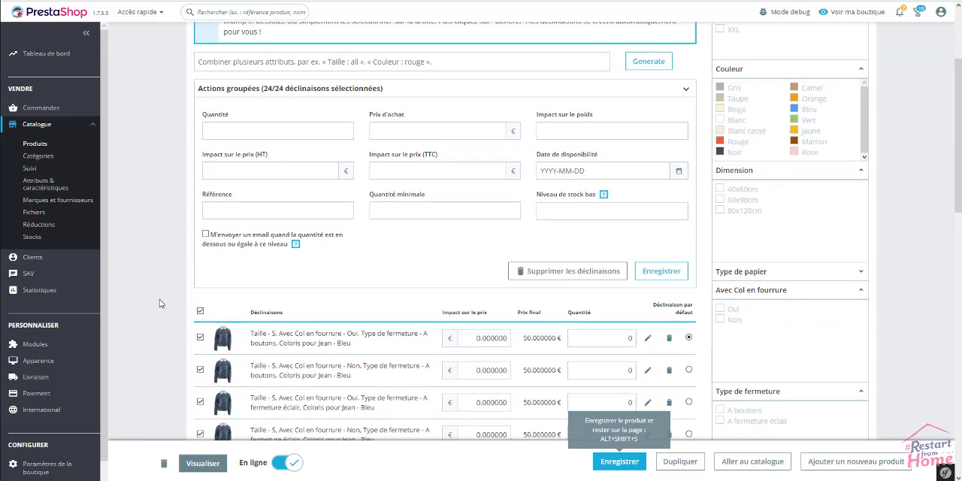
{"action": "scroll", "coordinate": [160, 304], "scroll_direction": "up", "scroll_amount": 1}
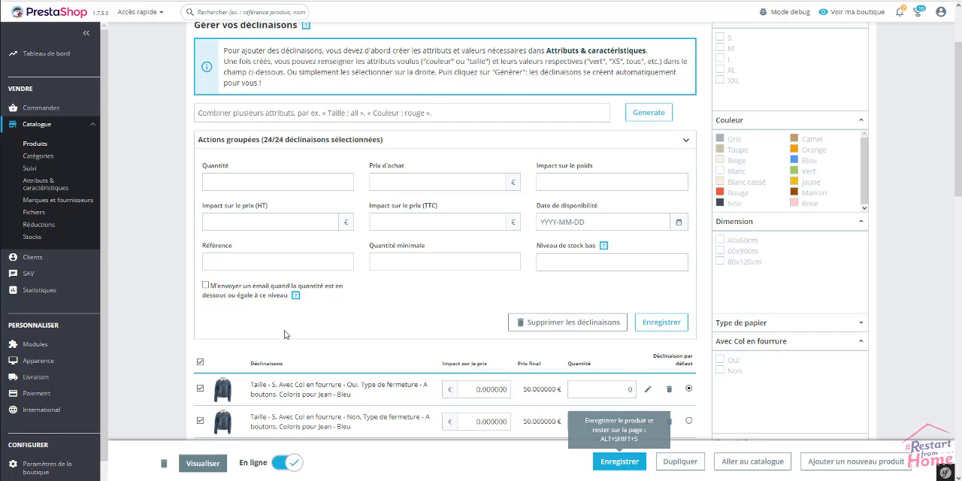
{"action": "scroll", "coordinate": [209, 427], "scroll_direction": "down", "scroll_amount": 2}
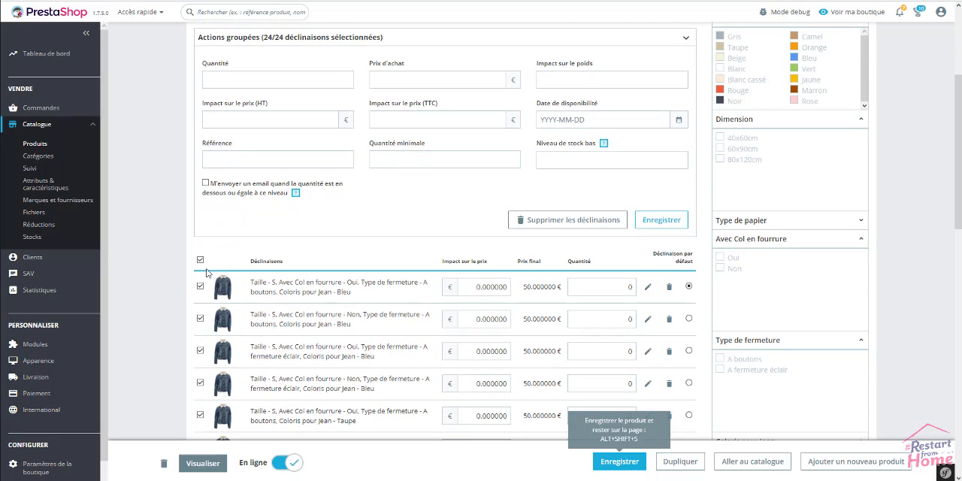
{"action": "scroll", "coordinate": [211, 361], "scroll_direction": "down", "scroll_amount": 2}
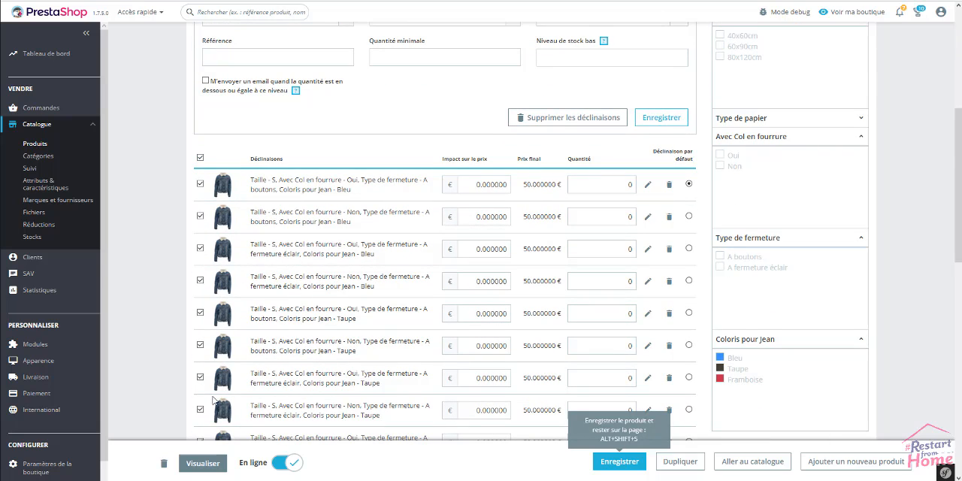
{"action": "scroll", "coordinate": [214, 401], "scroll_direction": "down", "scroll_amount": 2}
{"action": "scroll", "coordinate": [213, 400], "scroll_direction": "down", "scroll_amount": 9}
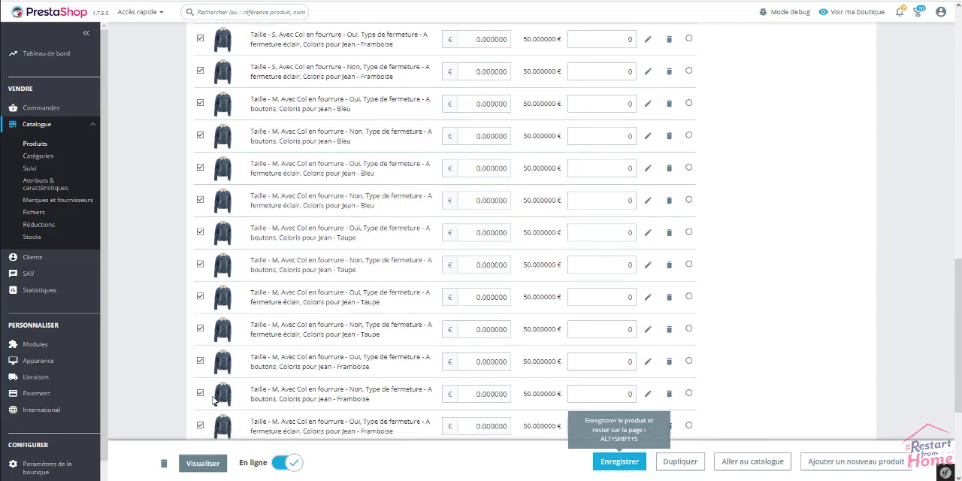
{"action": "scroll", "coordinate": [213, 401], "scroll_direction": "up", "scroll_amount": 14}
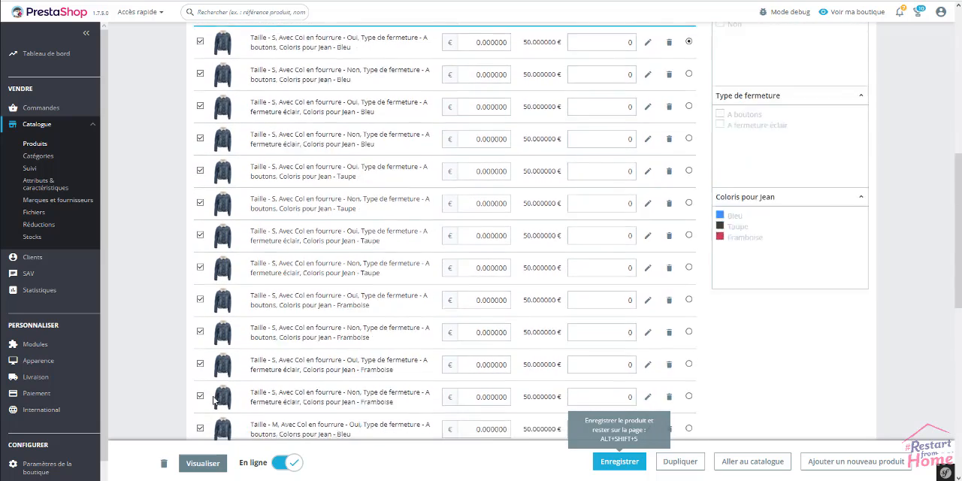
{"action": "scroll", "coordinate": [214, 401], "scroll_direction": "up", "scroll_amount": 2}
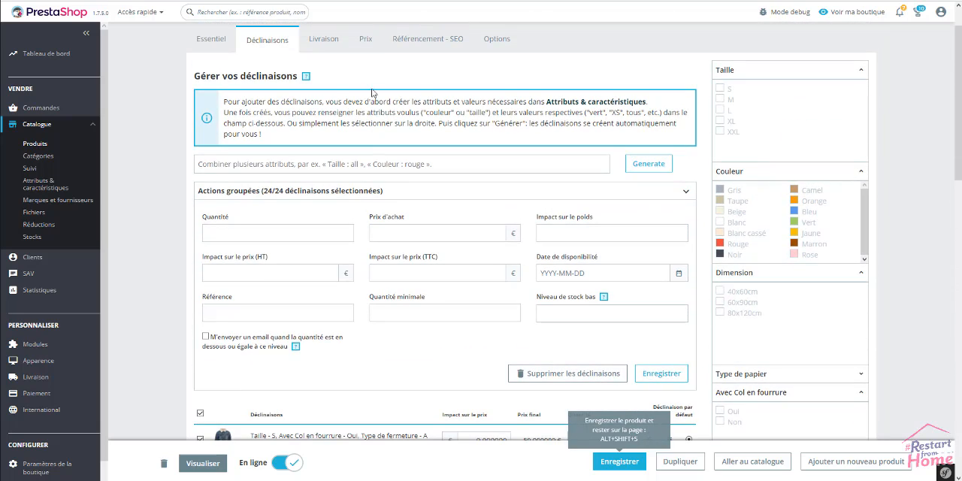
Set the quantity of all selected combinations to 30, apply it and save the product.
{"action": "left_click", "coordinate": [221, 234]}
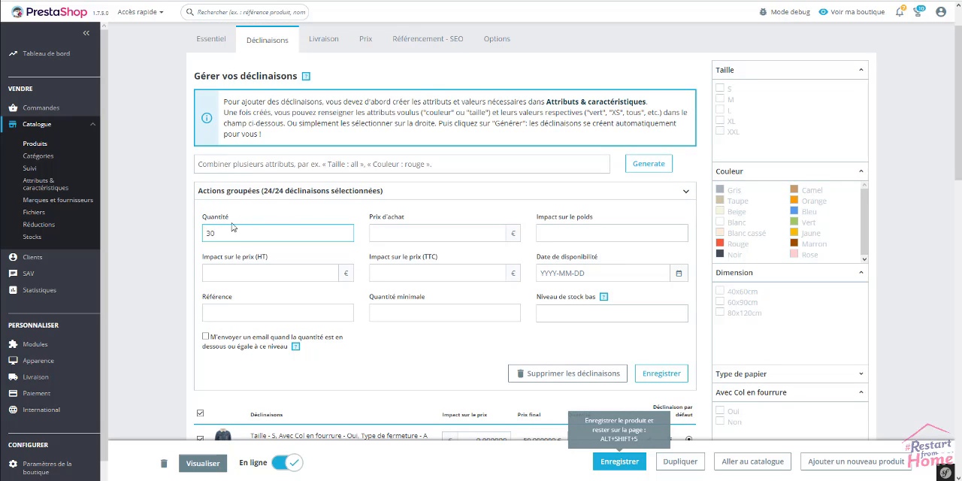
{"action": "left_click", "coordinate": [178, 259]}
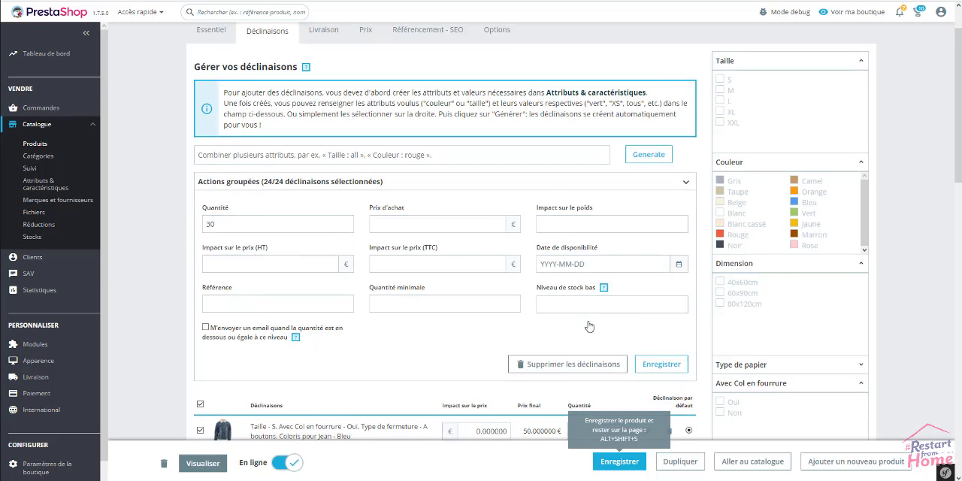
{"action": "scroll", "coordinate": [560, 329], "scroll_direction": "down", "scroll_amount": 1}
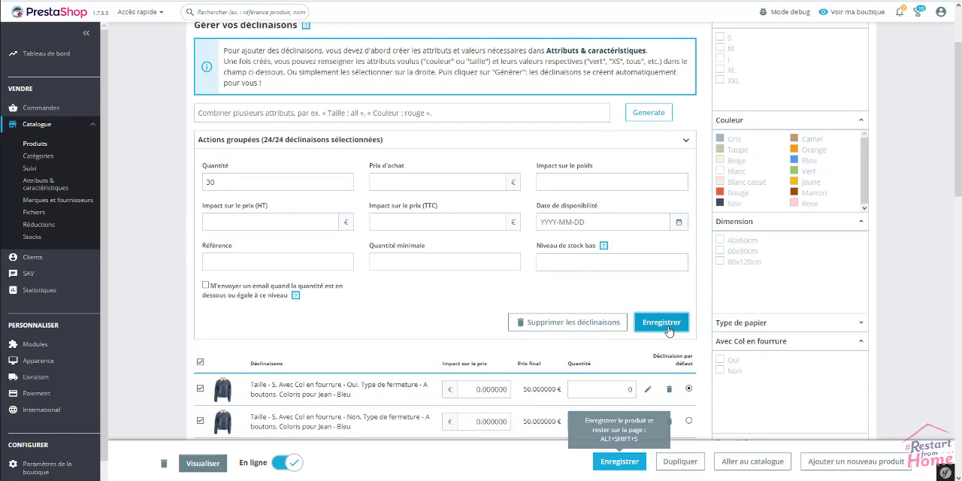
{"action": "left_click", "coordinate": [661, 322]}
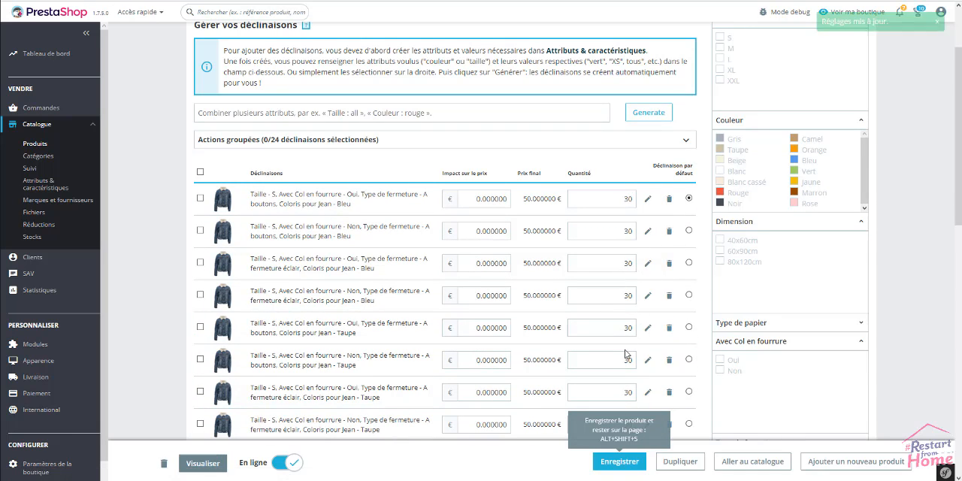
{"action": "scroll", "coordinate": [625, 346], "scroll_direction": "down", "scroll_amount": 2}
{"action": "scroll", "coordinate": [625, 347], "scroll_direction": "down", "scroll_amount": 3}
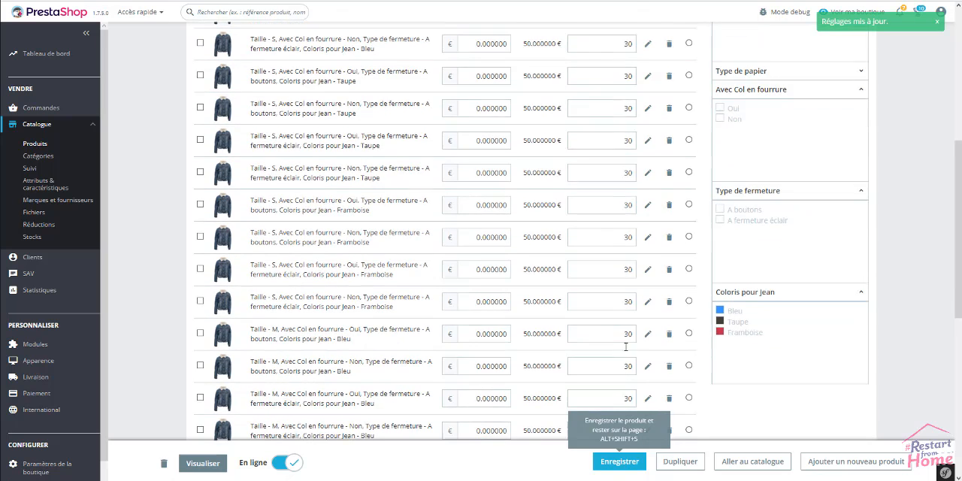
{"action": "left_click", "coordinate": [628, 464]}
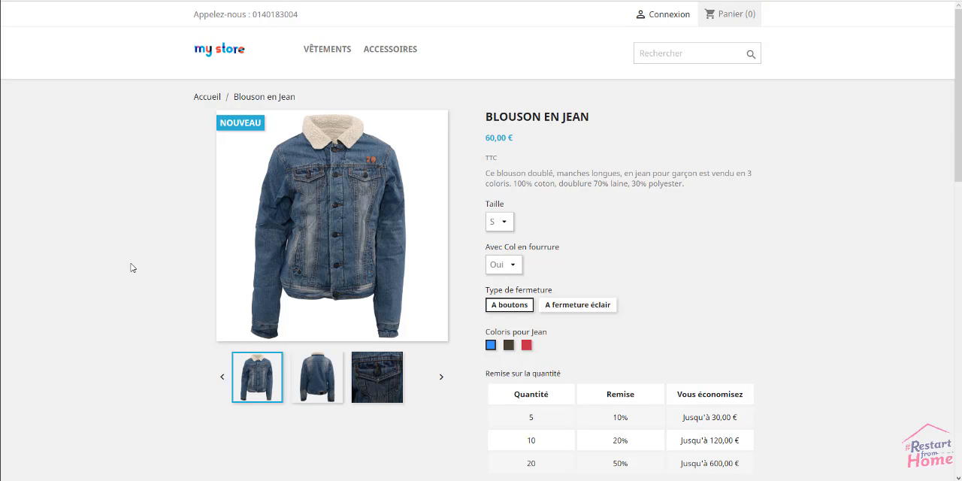
Switch to the shop's Blouson en Jean page and reload it to check that the product can be added to the cart.
{"action": "right_click", "coordinate": [131, 264]}
{"action": "left_click", "coordinate": [149, 299]}
{"action": "scroll", "coordinate": [149, 299], "scroll_direction": "down", "scroll_amount": 3}
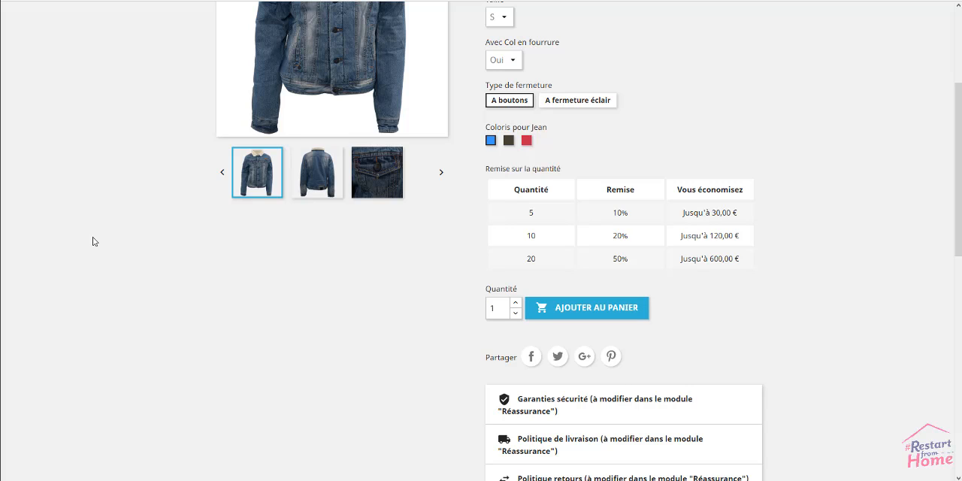
{"action": "scroll", "coordinate": [155, 246], "scroll_direction": "up", "scroll_amount": 2}
{"action": "scroll", "coordinate": [155, 247], "scroll_direction": "up", "scroll_amount": 1}
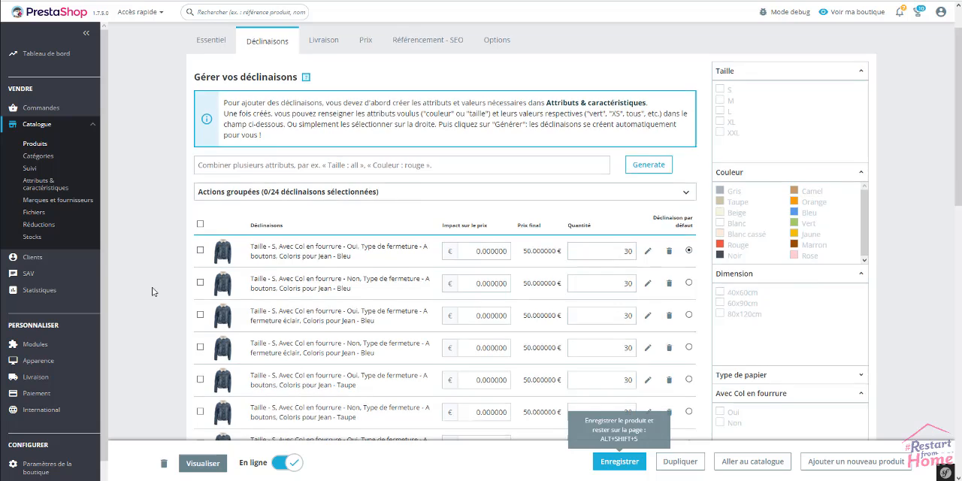
Back in the product's combinations, select the Taille S ones with Avec Col en fourrure Oui, for both closures and all three colours.
{"action": "scroll", "coordinate": [151, 291], "scroll_direction": "up", "scroll_amount": 1}
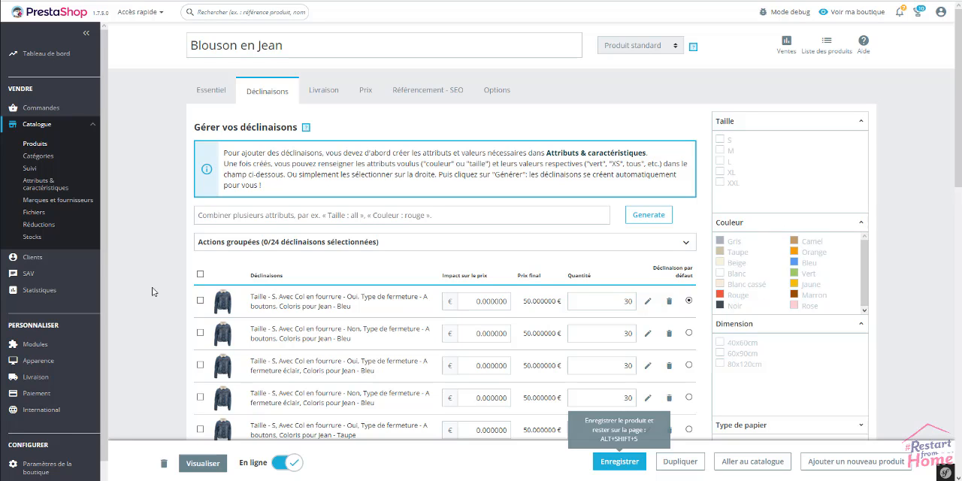
{"action": "scroll", "coordinate": [152, 291], "scroll_direction": "down", "scroll_amount": 2}
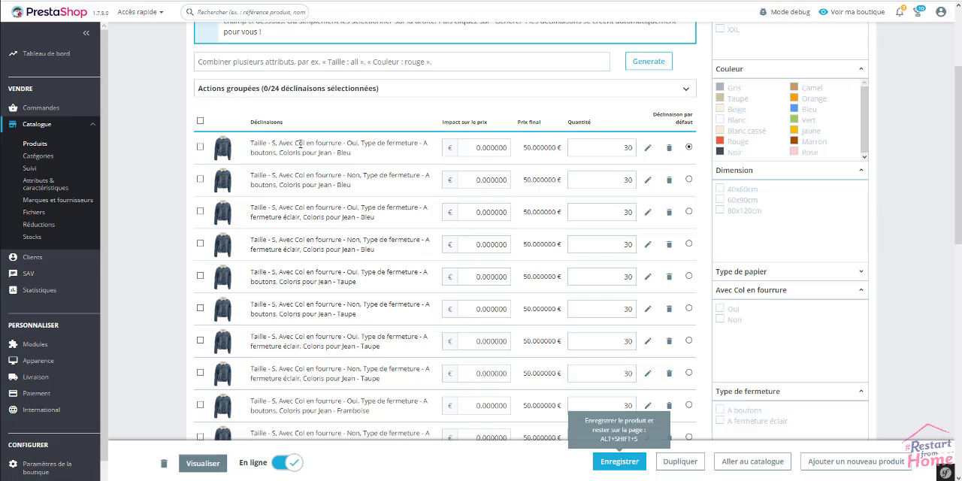
{"action": "left_click", "coordinate": [200, 147]}
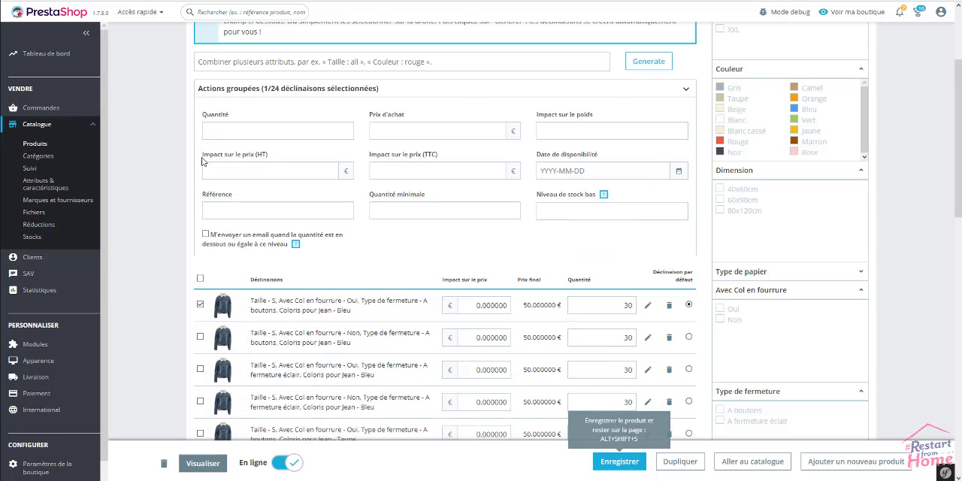
{"action": "scroll", "coordinate": [158, 266], "scroll_direction": "down", "scroll_amount": 3}
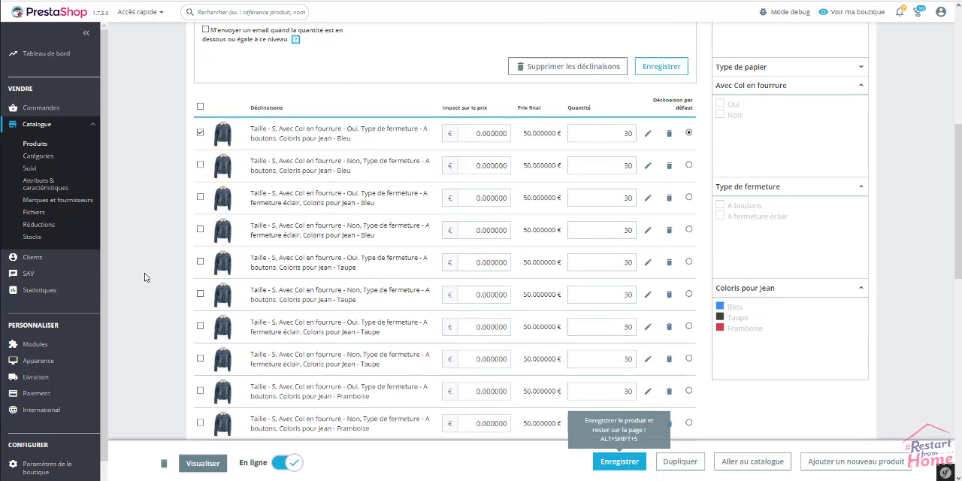
{"action": "left_click", "coordinate": [200, 197]}
{"action": "left_click", "coordinate": [200, 261]}
{"action": "scroll", "coordinate": [169, 346], "scroll_direction": "down", "scroll_amount": 1}
{"action": "scroll", "coordinate": [168, 347], "scroll_direction": "down", "scroll_amount": 1}
{"action": "left_click", "coordinate": [200, 173]}
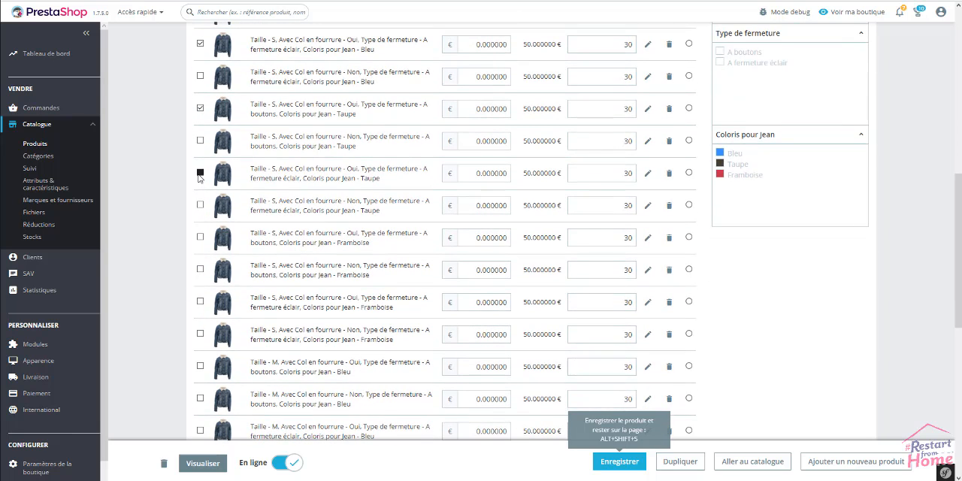
{"action": "left_click", "coordinate": [200, 237]}
{"action": "left_click", "coordinate": [200, 302]}
Add the Taille M combinations with Avec Col en fourrure Oui to the selection.
{"action": "left_click", "coordinate": [200, 367]}
{"action": "scroll", "coordinate": [170, 385], "scroll_direction": "down", "scroll_amount": 3}
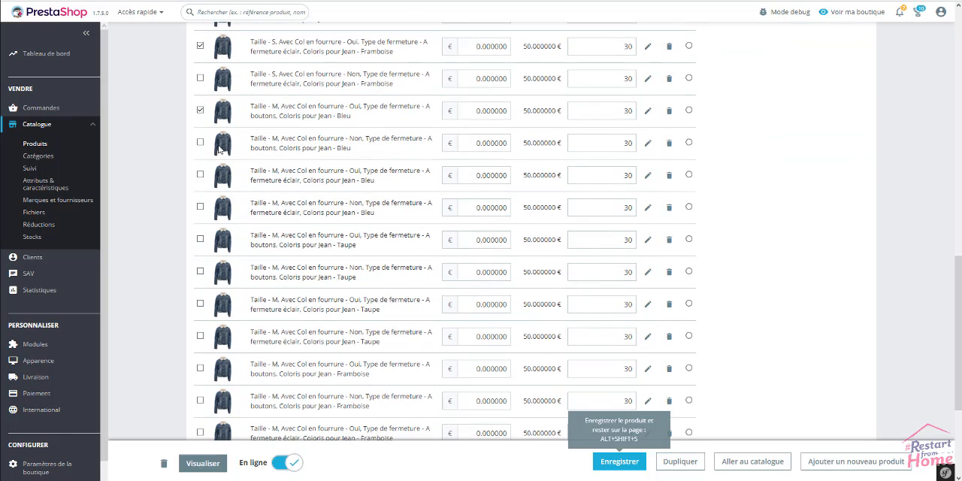
{"action": "left_click", "coordinate": [202, 175]}
{"action": "left_click", "coordinate": [203, 242]}
{"action": "left_click", "coordinate": [201, 305]}
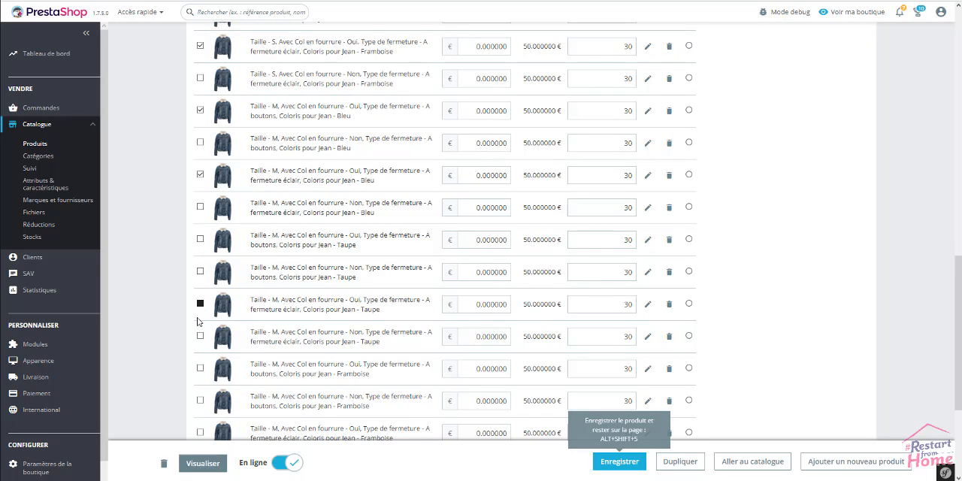
{"action": "left_click", "coordinate": [201, 369]}
{"action": "scroll", "coordinate": [173, 371], "scroll_direction": "down", "scroll_amount": 3}
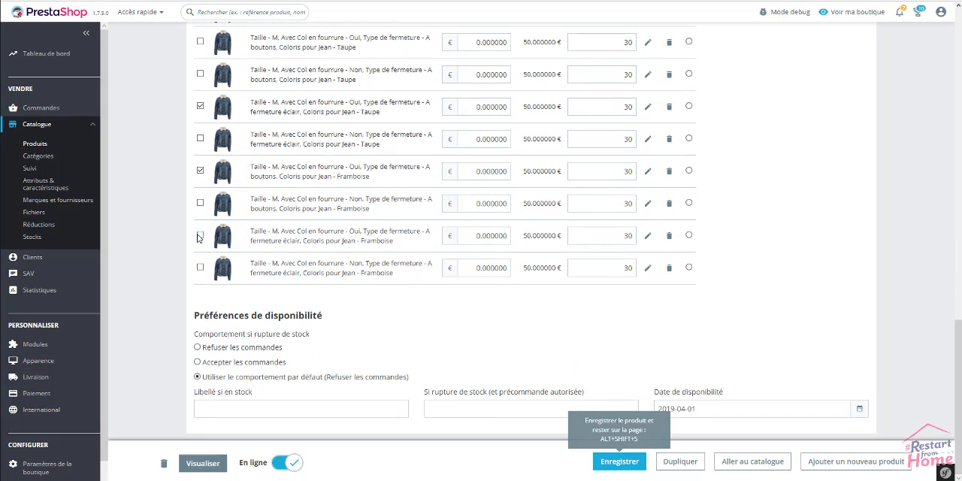
{"action": "left_click", "coordinate": [200, 236]}
{"action": "scroll", "coordinate": [167, 280], "scroll_direction": "up", "scroll_amount": 1}
{"action": "scroll", "coordinate": [168, 280], "scroll_direction": "up", "scroll_amount": 5}
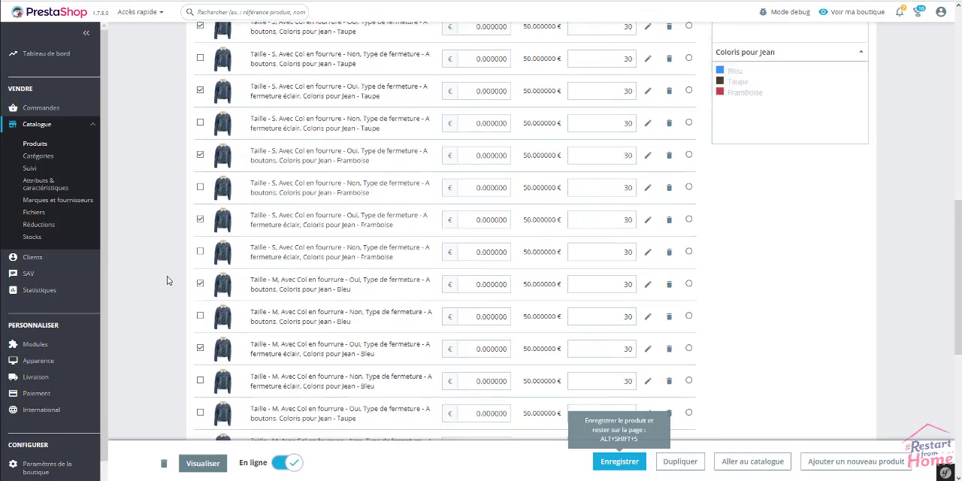
Set the tax-included price impact (TTC) of the selected combinations to 30 €, apply it and save the product.
{"action": "scroll", "coordinate": [168, 279], "scroll_direction": "up", "scroll_amount": 4}
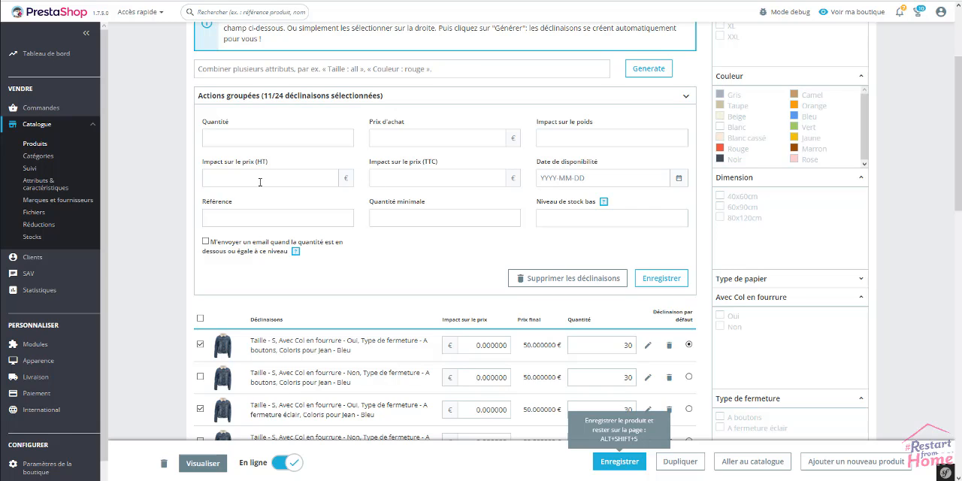
{"action": "left_click", "coordinate": [441, 181]}
{"action": "type", "text": "30"}
{"action": "left_click", "coordinate": [650, 283]}
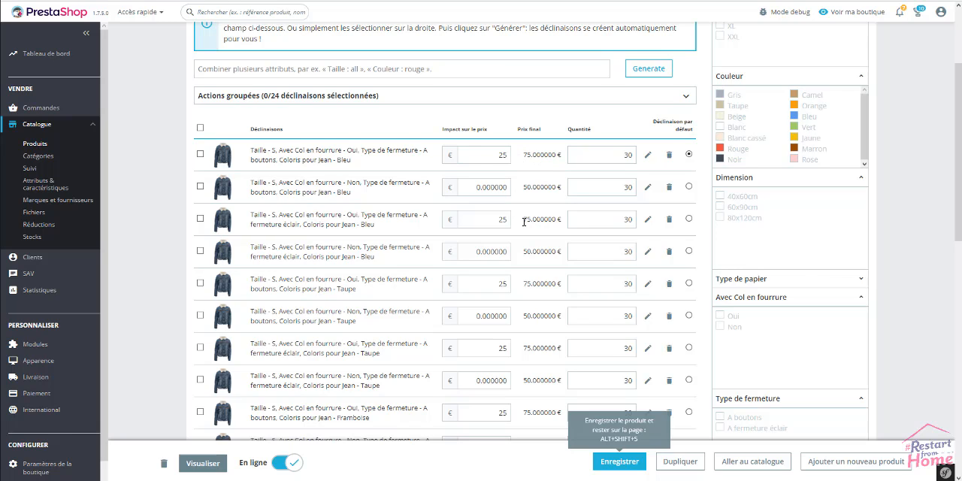
{"action": "left_click", "coordinate": [613, 463]}
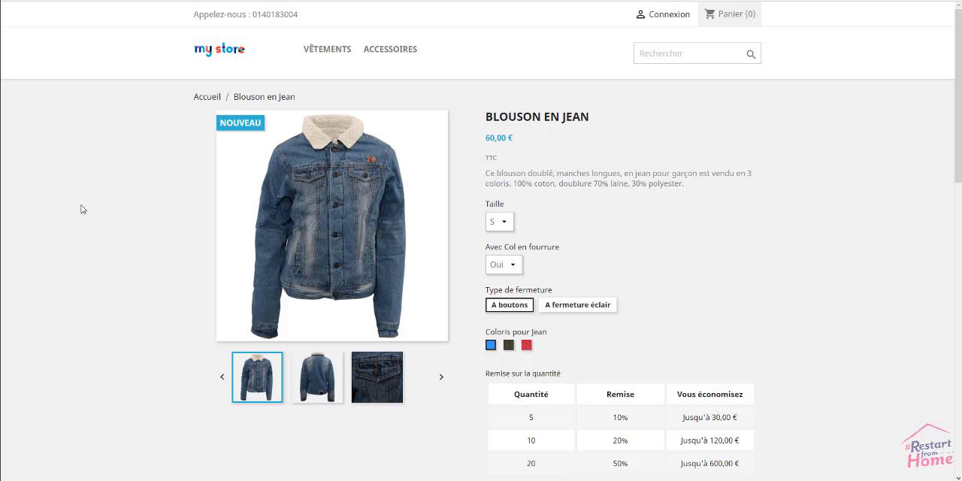
Reload the shop's Blouson en Jean page and switch Avec Col en fourrure to Non to check the price impact.
{"action": "right_click", "coordinate": [80, 205]}
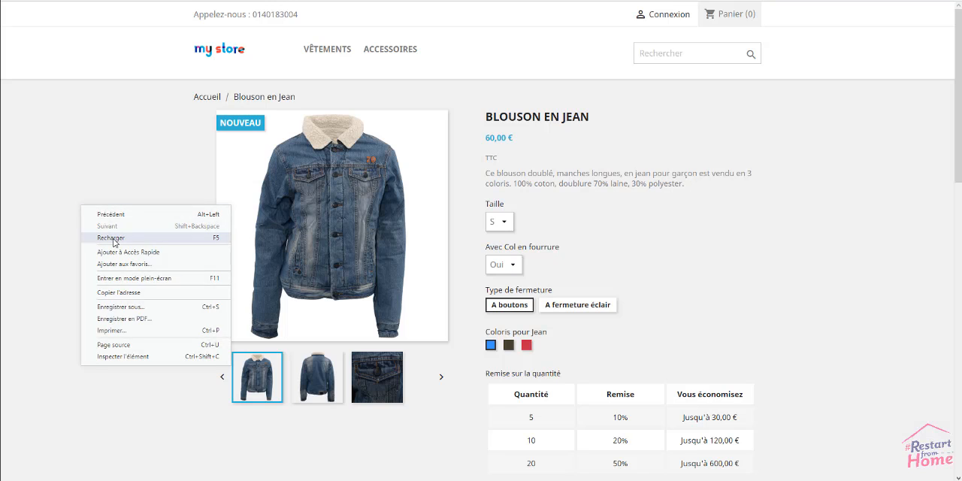
{"action": "left_click", "coordinate": [111, 237]}
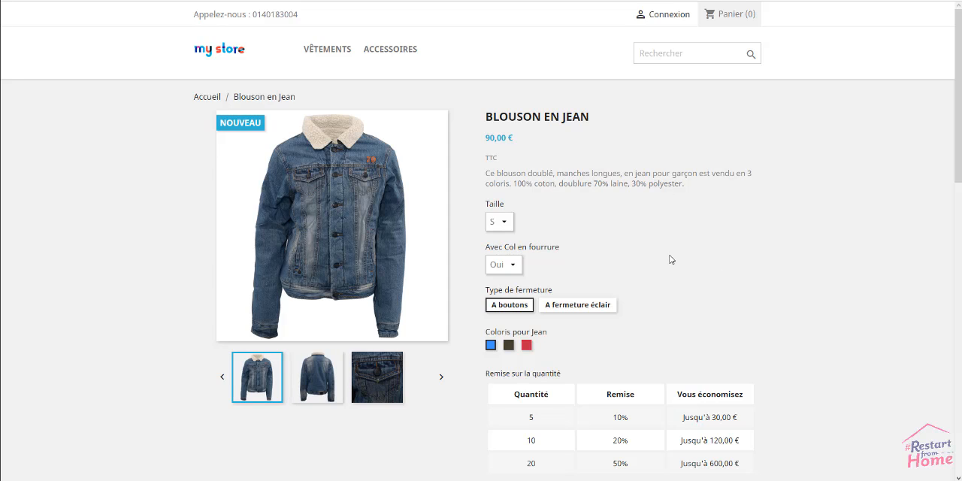
{"action": "left_click", "coordinate": [513, 266]}
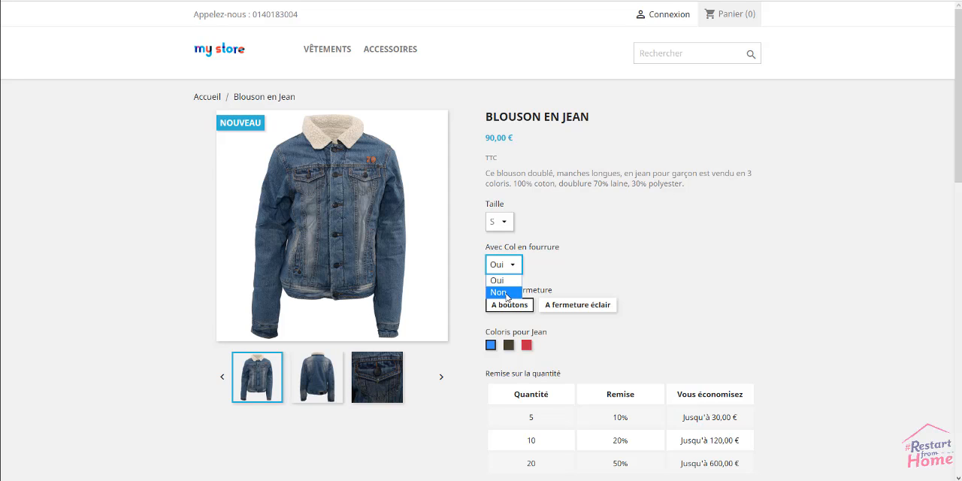
{"action": "left_click", "coordinate": [507, 293]}
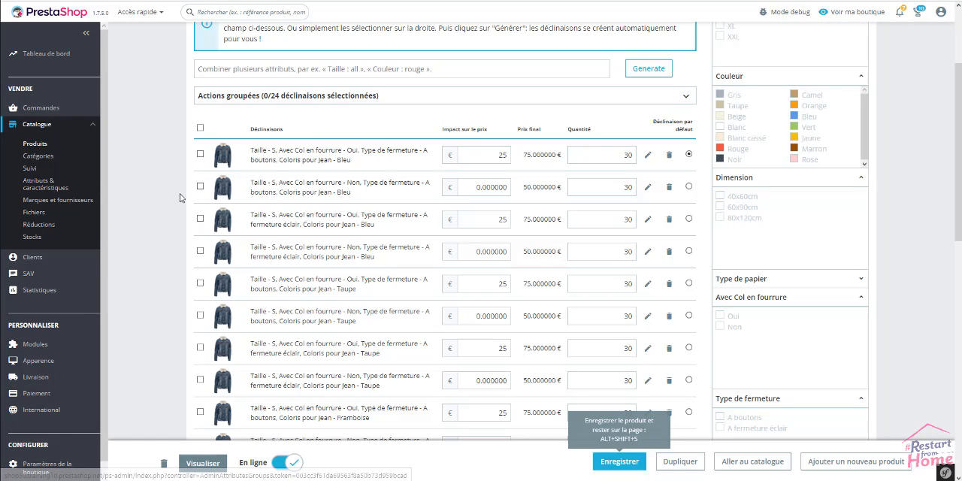
Select all the product's combinations to review the available bulk-edit fields, then clear the selection.
{"action": "scroll", "coordinate": [174, 203], "scroll_direction": "up", "scroll_amount": 3}
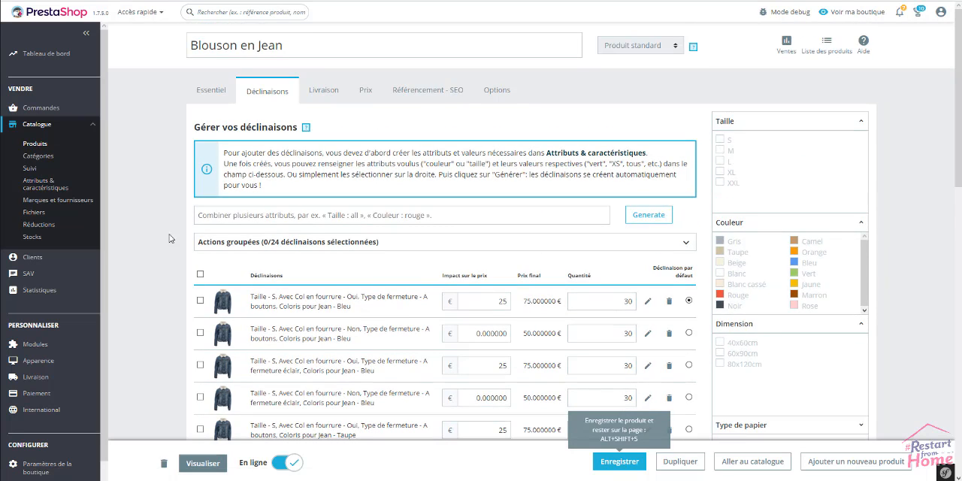
{"action": "left_click", "coordinate": [201, 275]}
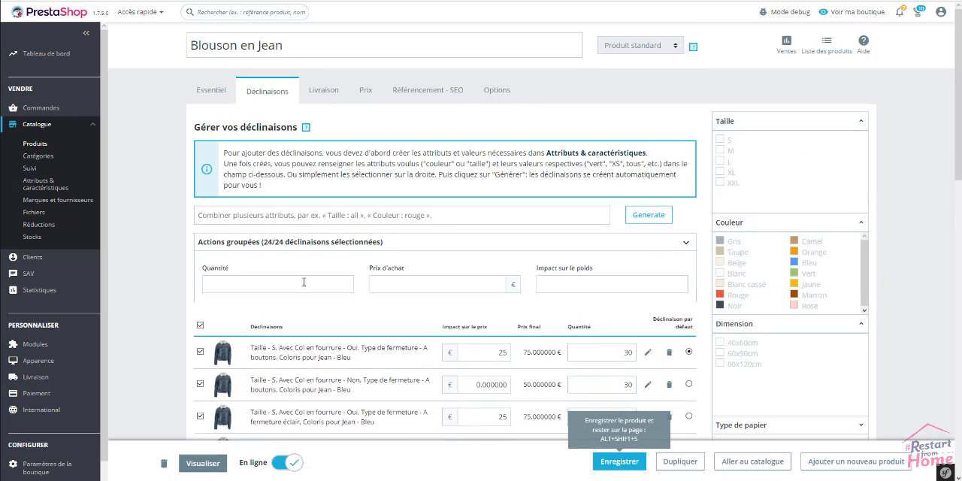
{"action": "scroll", "coordinate": [464, 254], "scroll_direction": "down", "scroll_amount": 2}
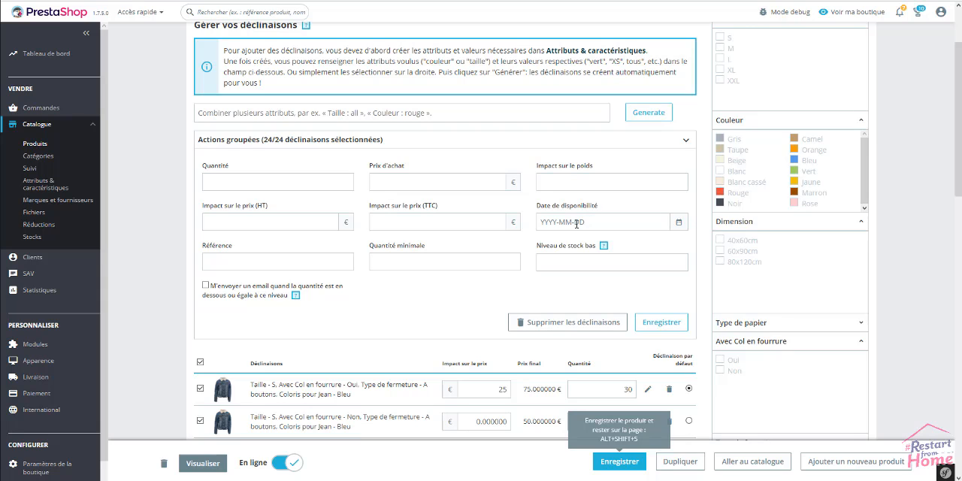
{"action": "scroll", "coordinate": [443, 286], "scroll_direction": "down", "scroll_amount": 1}
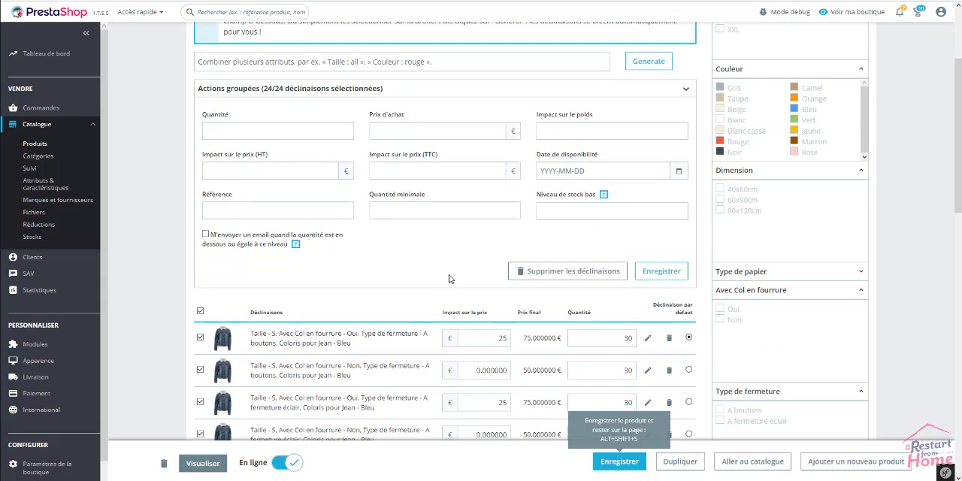
{"action": "scroll", "coordinate": [452, 279], "scroll_direction": "down", "scroll_amount": 1}
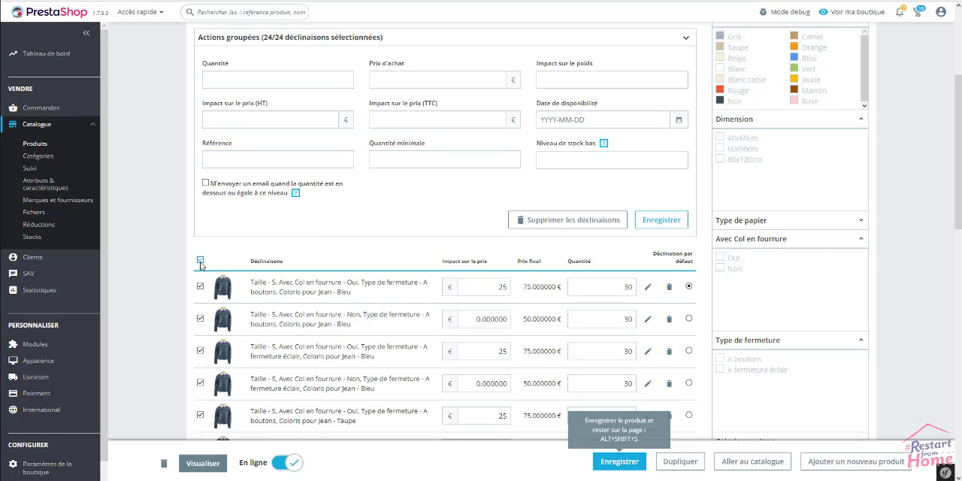
{"action": "scroll", "coordinate": [160, 297], "scroll_direction": "up", "scroll_amount": 2}
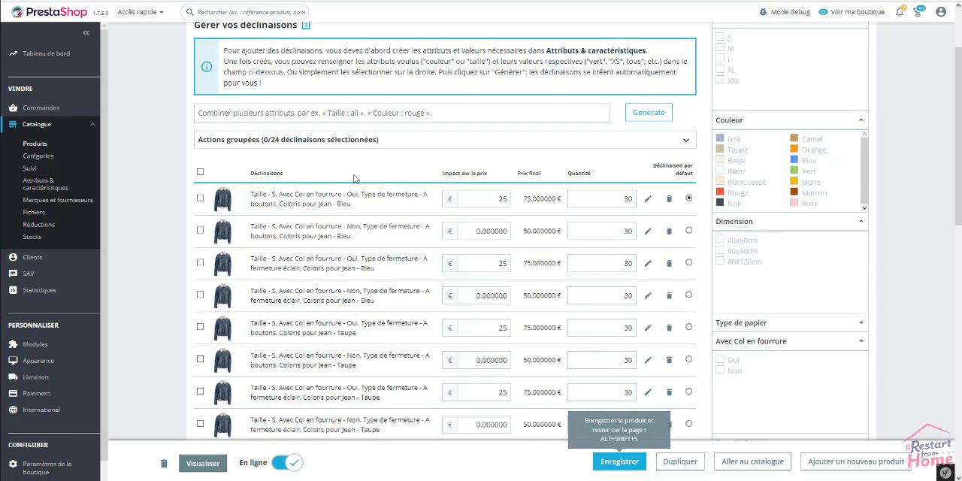
Review the detailed settings of the Taille S, Col en fourrure Oui, A boutons, Bleu combination, then return to the product.
{"action": "left_click", "coordinate": [648, 198]}
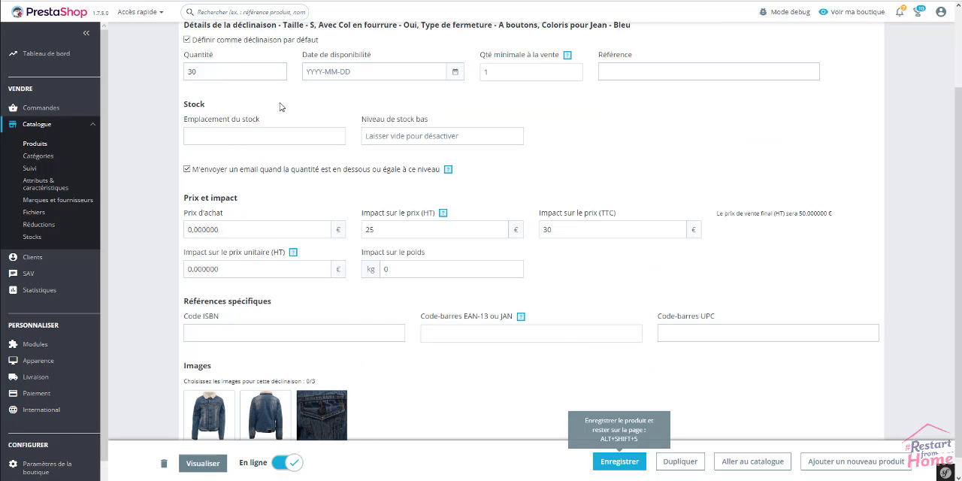
{"action": "scroll", "coordinate": [355, 171], "scroll_direction": "up", "scroll_amount": 1}
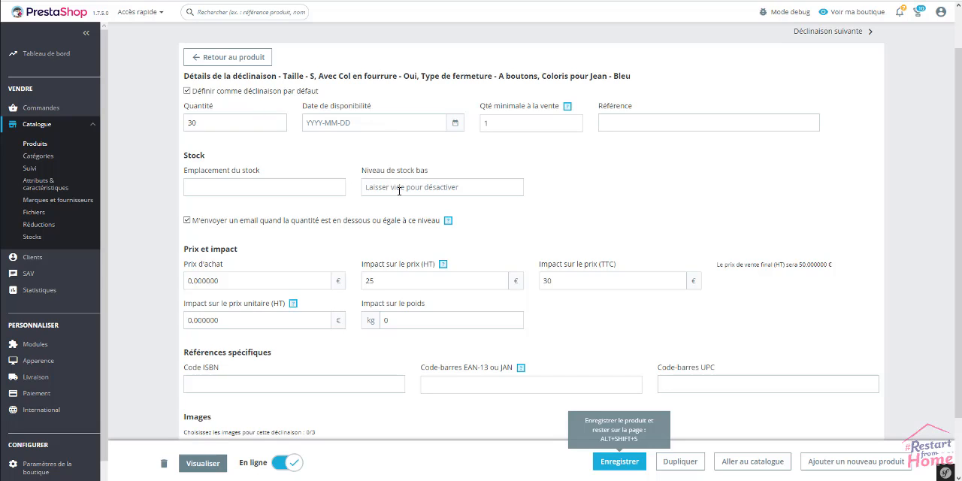
{"action": "scroll", "coordinate": [460, 223], "scroll_direction": "down", "scroll_amount": 1}
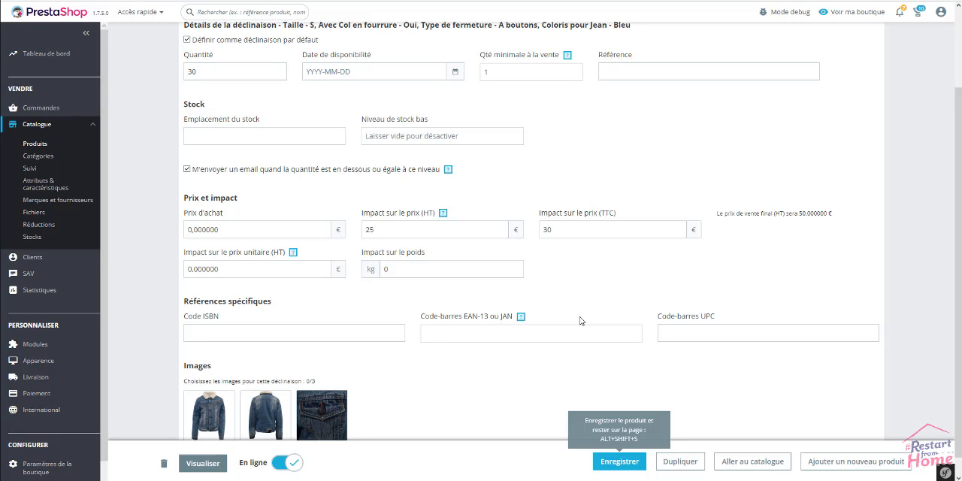
{"action": "scroll", "coordinate": [579, 321], "scroll_direction": "down", "scroll_amount": 1}
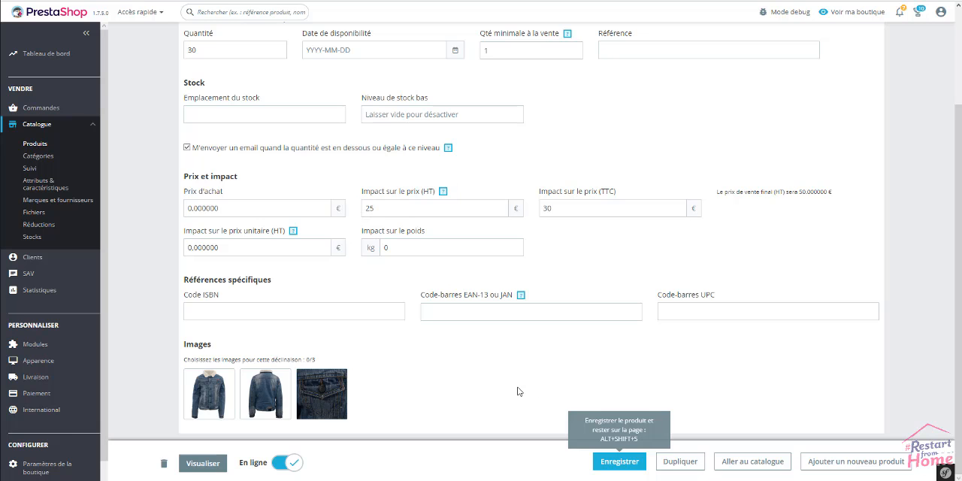
{"action": "scroll", "coordinate": [518, 391], "scroll_direction": "up", "scroll_amount": 1}
{"action": "scroll", "coordinate": [518, 391], "scroll_direction": "up", "scroll_amount": 2}
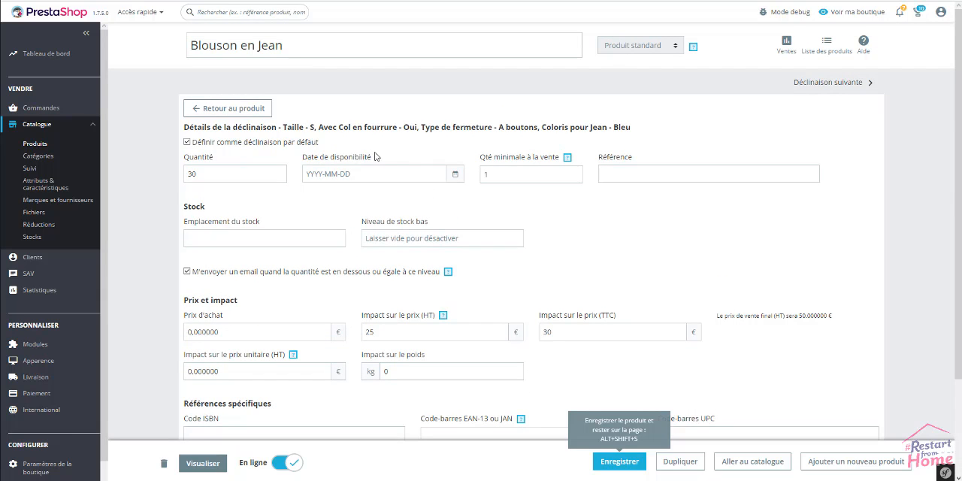
{"action": "left_click", "coordinate": [259, 108]}
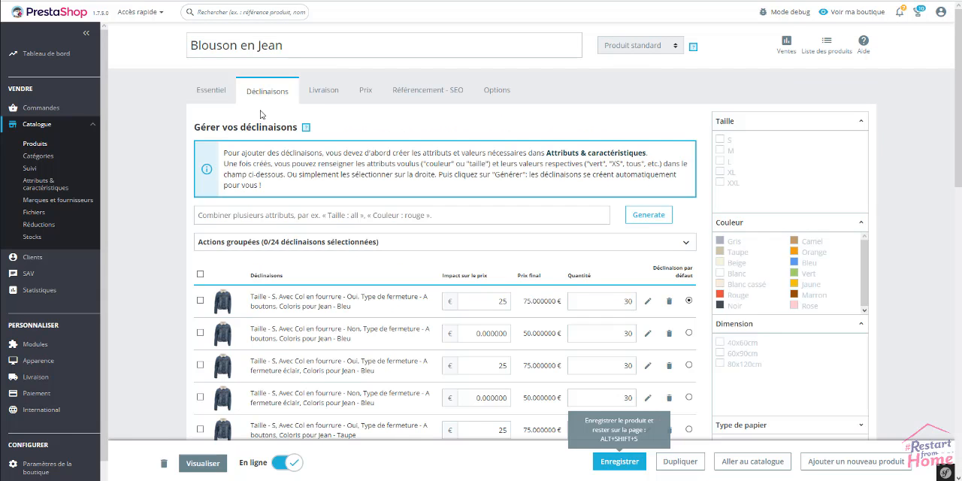
Add the images blouson-couleur-framboise.jpg and blouson-couleur-taupe.jpg to the product's basic information.
{"action": "left_click", "coordinate": [208, 92]}
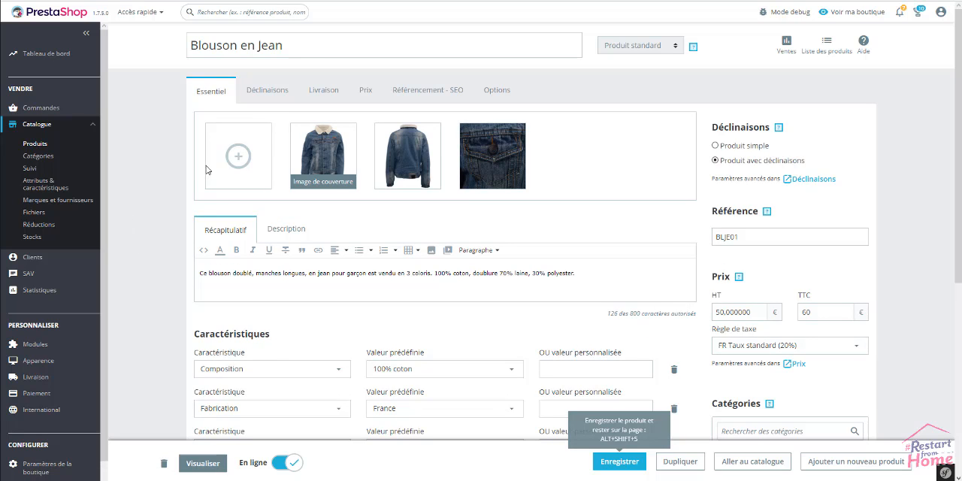
{"action": "left_click", "coordinate": [237, 157]}
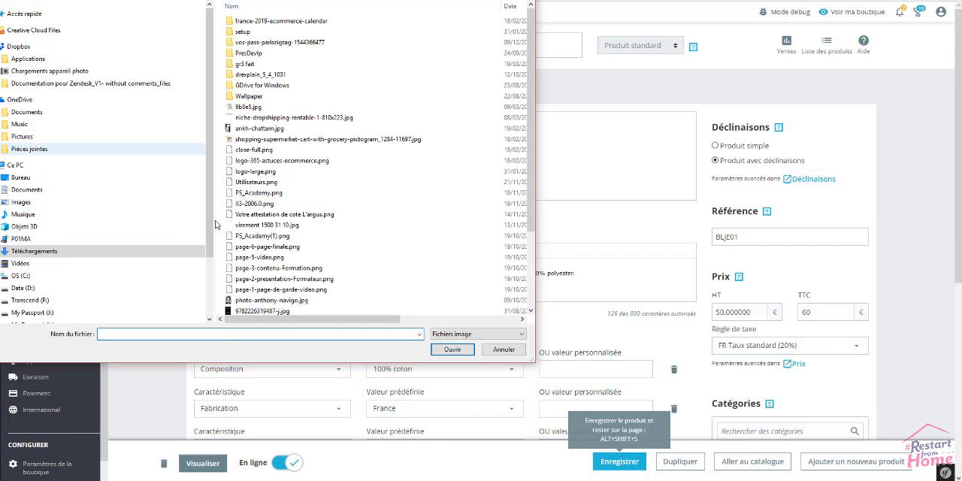
{"action": "left_click", "coordinate": [504, 348]}
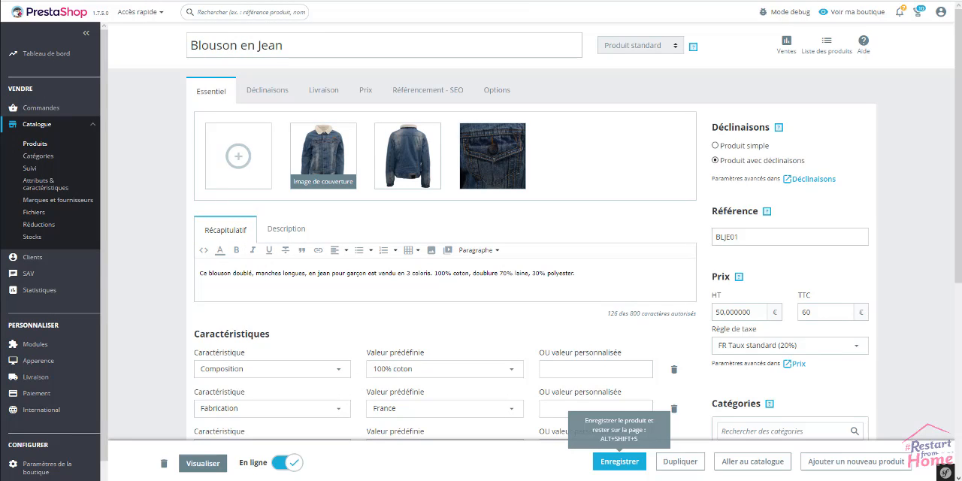
{"action": "left_click", "coordinate": [244, 164]}
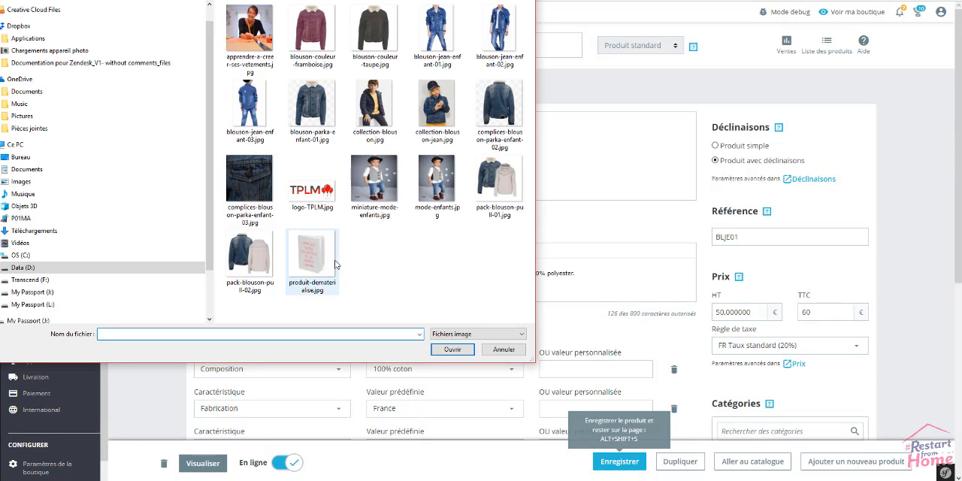
{"action": "left_click", "coordinate": [313, 47]}
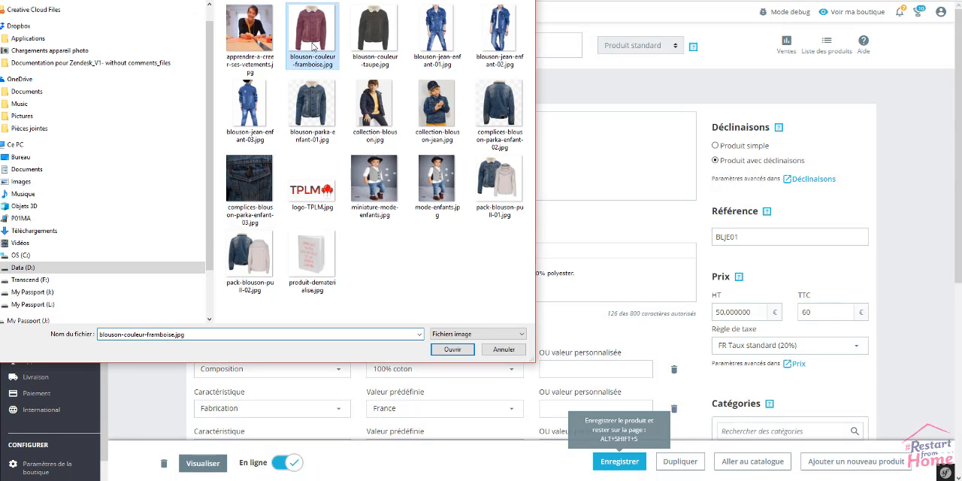
{"action": "left_click", "coordinate": [366, 38], "text": "ctrl"}
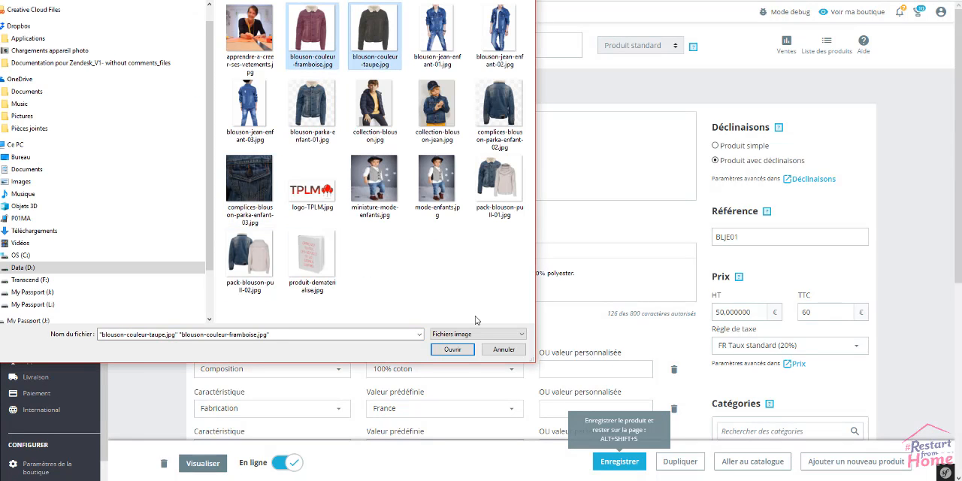
{"action": "left_click", "coordinate": [455, 350]}
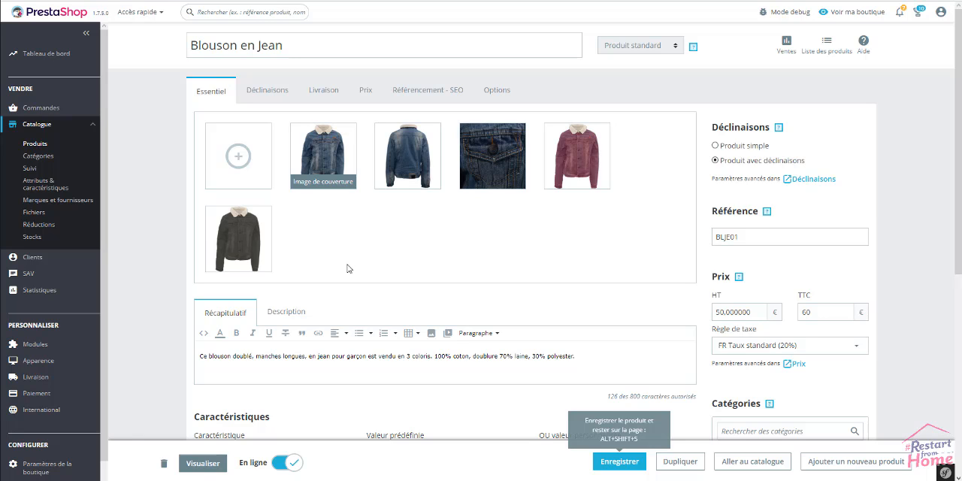
Move the denim pocket close-up to the end of the product images and save the product.
{"action": "left_click_drag", "start_coordinate": [495, 166], "coordinate": [656, 153]}
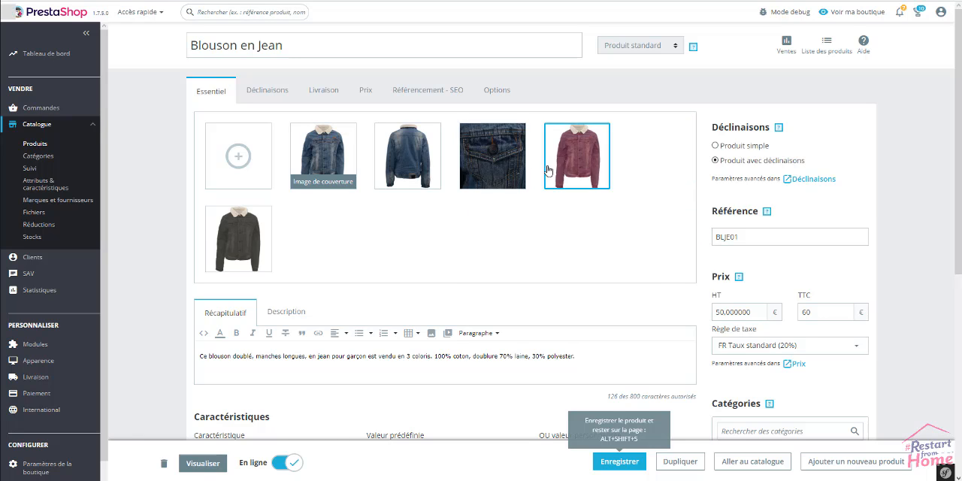
{"action": "left_click_drag", "start_coordinate": [485, 153], "coordinate": [319, 246]}
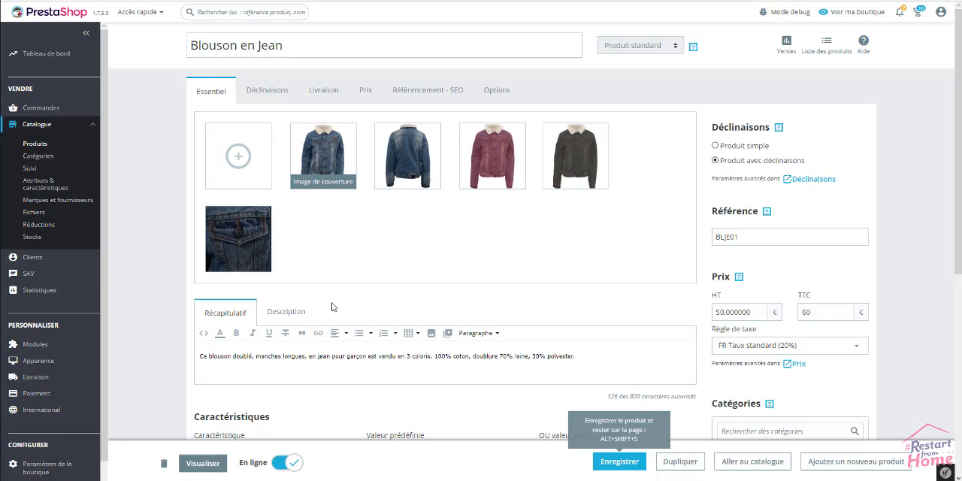
{"action": "left_click", "coordinate": [632, 460]}
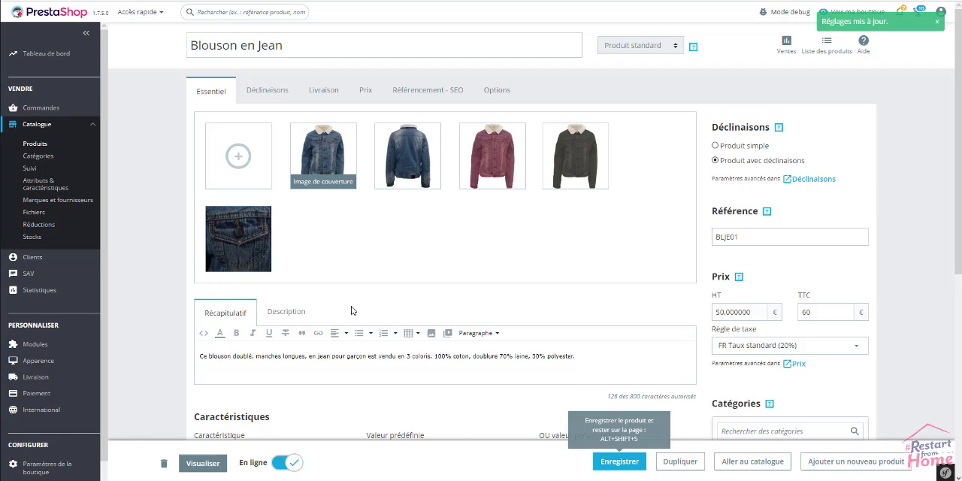
Assign the taupe jacket image to the Taille S, Col en fourrure Oui, A boutons, Taupe combination and return to the combinations list.
{"action": "left_click", "coordinate": [265, 92]}
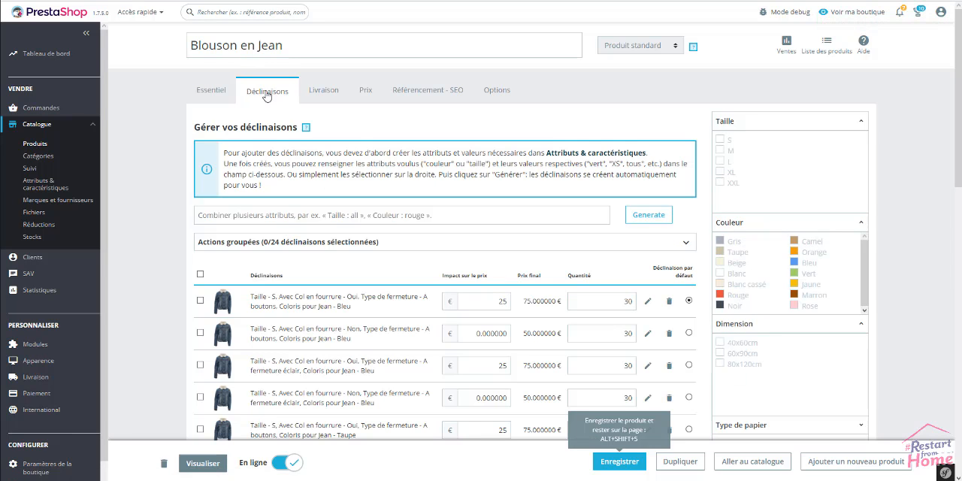
{"action": "scroll", "coordinate": [278, 300], "scroll_direction": "down", "scroll_amount": 1}
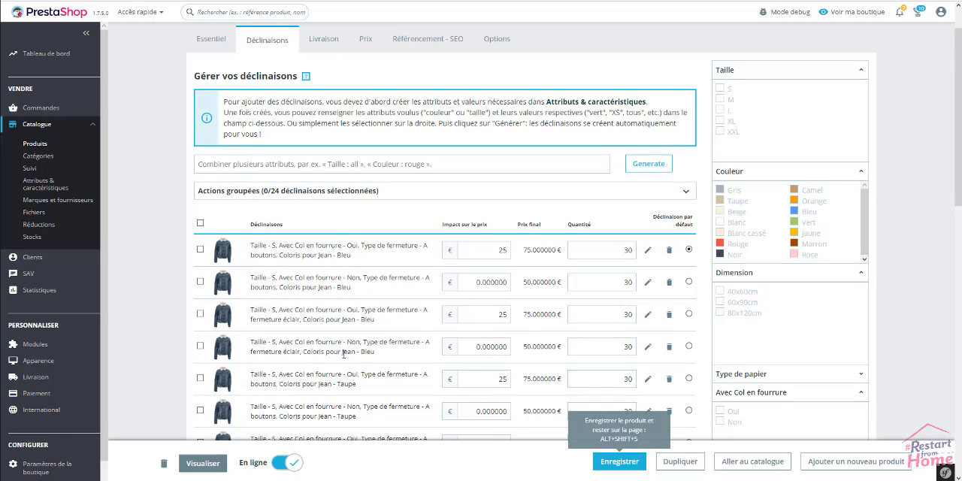
{"action": "scroll", "coordinate": [343, 354], "scroll_direction": "down", "scroll_amount": 2}
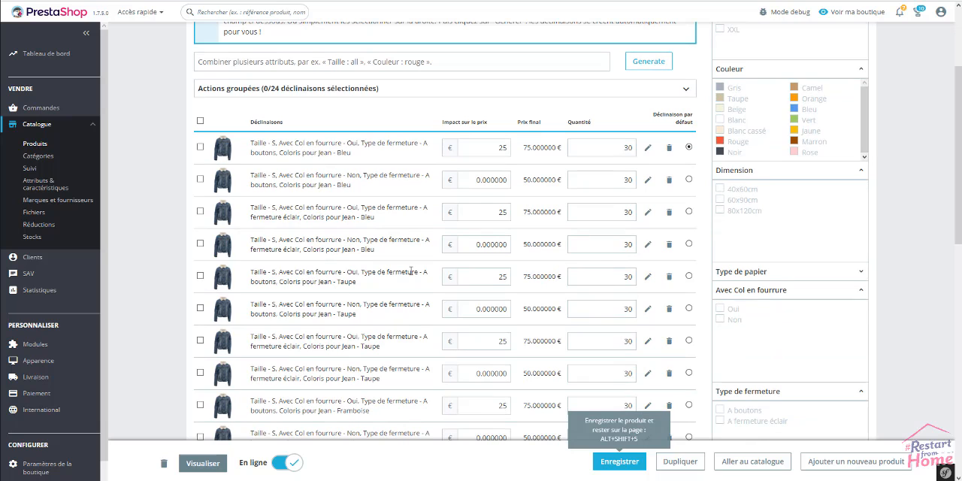
{"action": "left_click", "coordinate": [648, 277]}
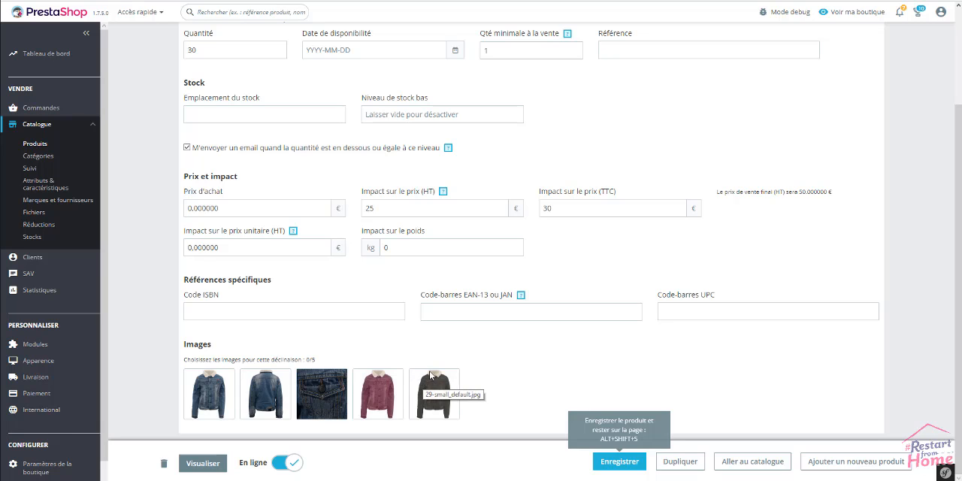
{"action": "left_click", "coordinate": [440, 394]}
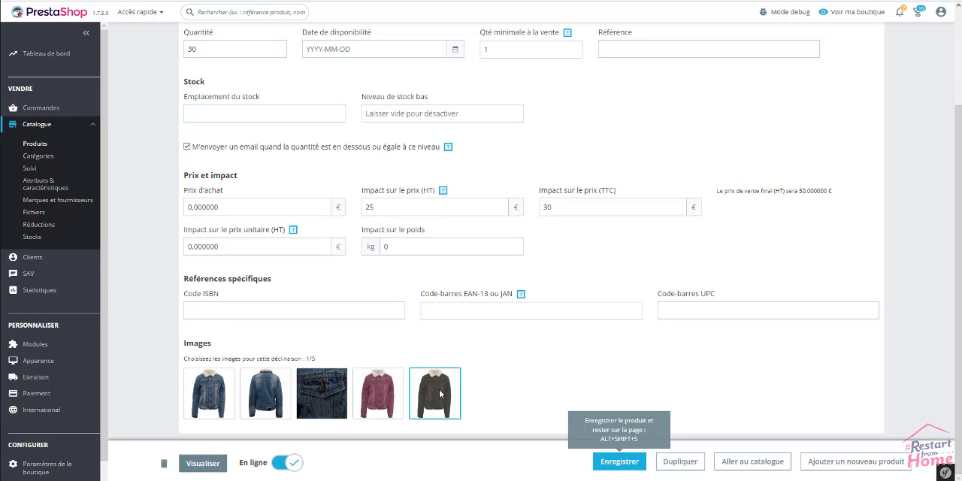
{"action": "scroll", "coordinate": [440, 394], "scroll_direction": "up", "scroll_amount": 1}
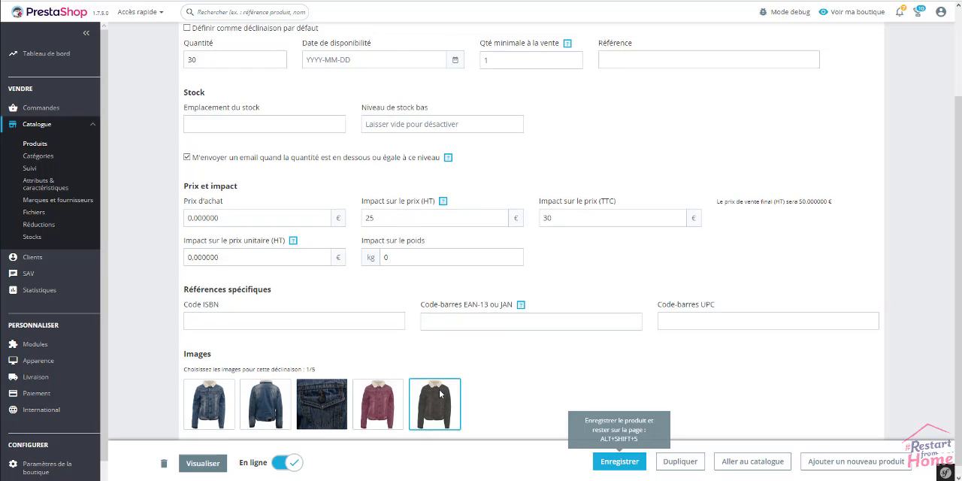
{"action": "scroll", "coordinate": [422, 295], "scroll_direction": "down", "scroll_amount": 1}
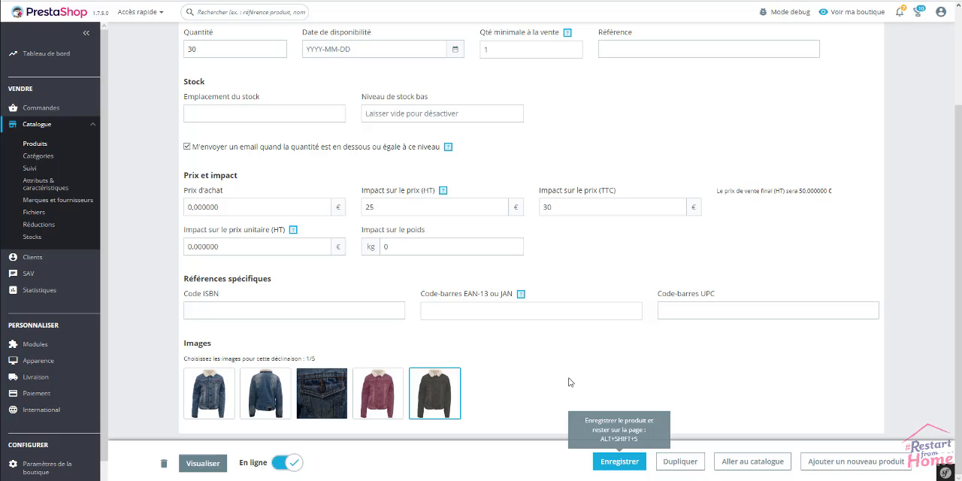
{"action": "scroll", "coordinate": [568, 384], "scroll_direction": "up", "scroll_amount": 2}
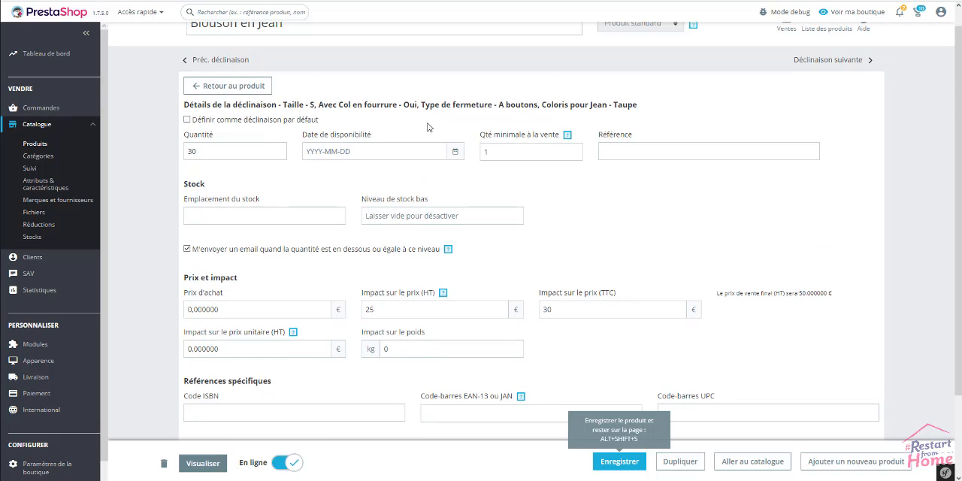
{"action": "left_click", "coordinate": [247, 88]}
{"action": "scroll", "coordinate": [147, 315], "scroll_direction": "down", "scroll_amount": 3}
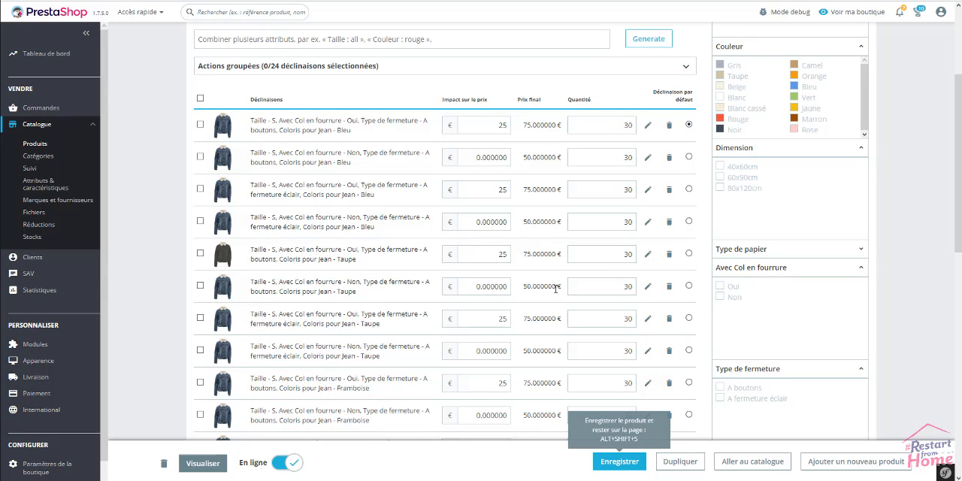
Assign the taupe jacket image to the Taille S, Col en fourrure Non, A boutons, Taupe combination and return to the combinations list.
{"action": "left_click", "coordinate": [646, 288]}
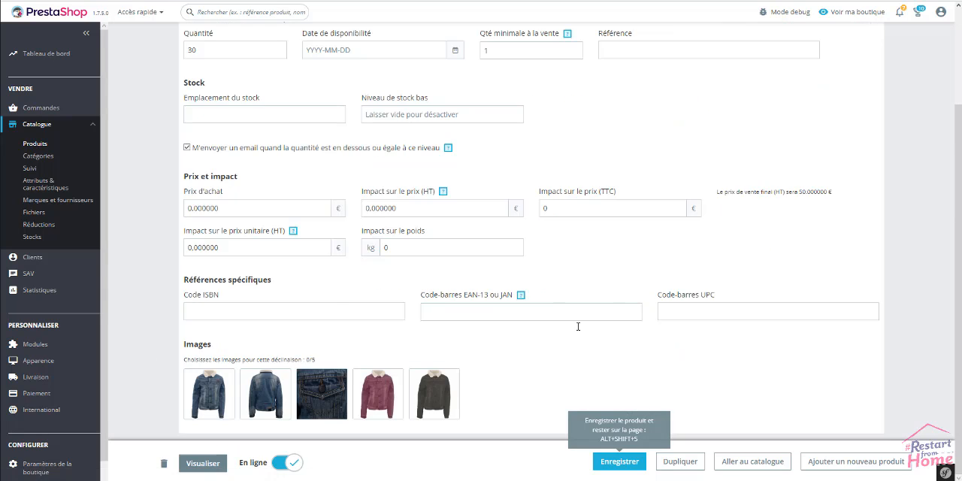
{"action": "left_click", "coordinate": [426, 380]}
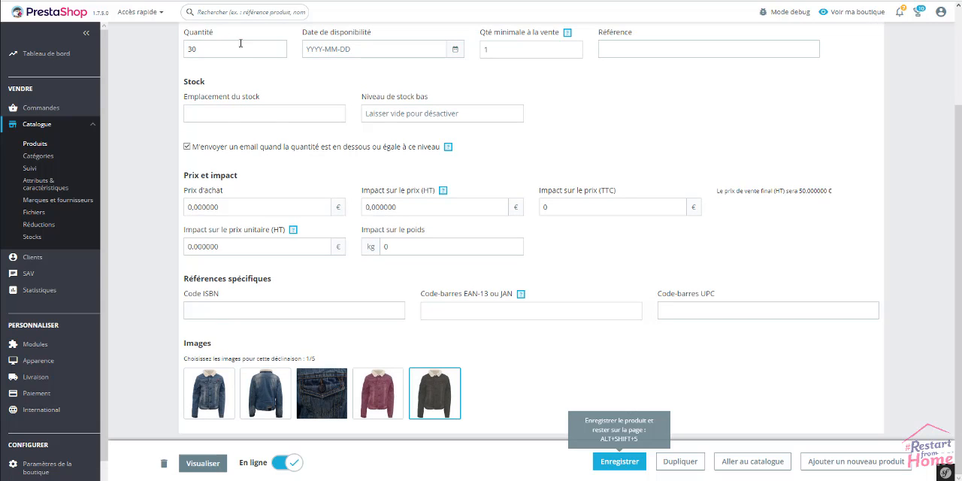
{"action": "scroll", "coordinate": [241, 43], "scroll_direction": "up", "scroll_amount": 1}
{"action": "left_click", "coordinate": [229, 38]}
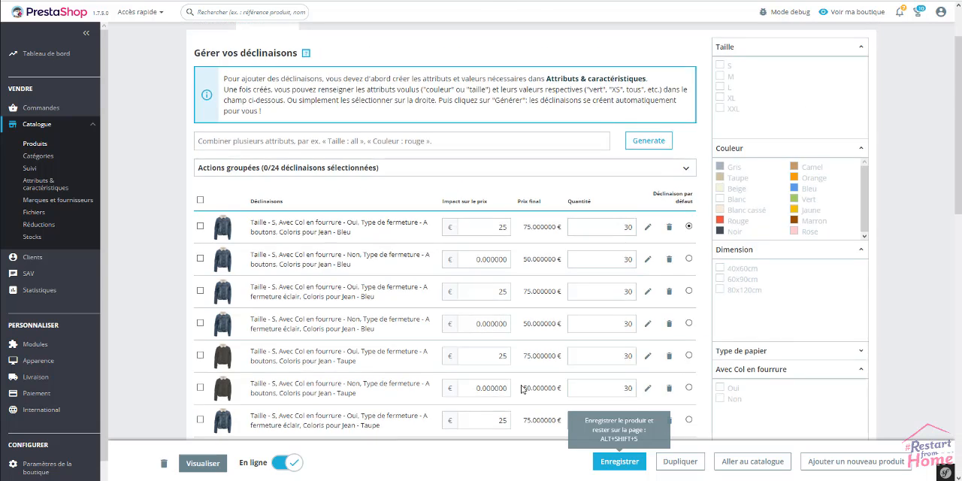
Assign the taupe jacket image to the Taille S, Col en fourrure Oui, A fermeture éclair, Taupe combination and return to the list.
{"action": "scroll", "coordinate": [342, 299], "scroll_direction": "down", "scroll_amount": 3}
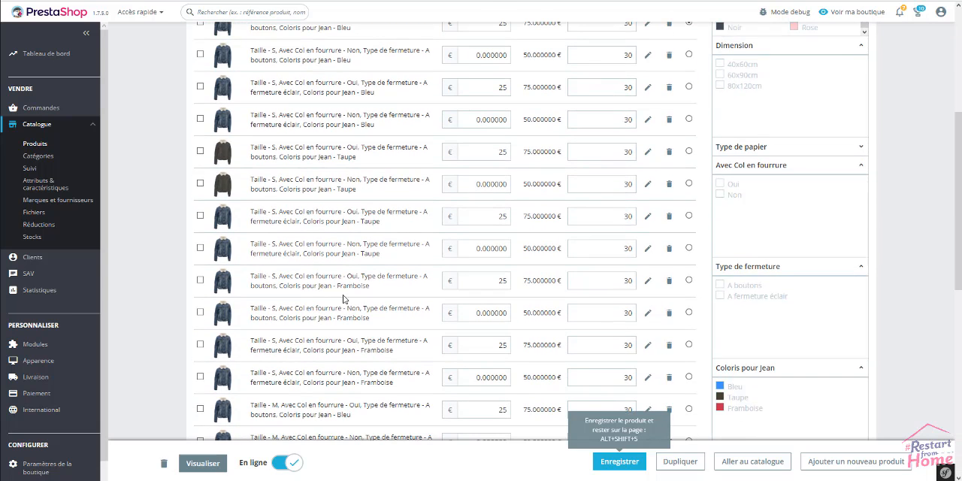
{"action": "left_click", "coordinate": [649, 218]}
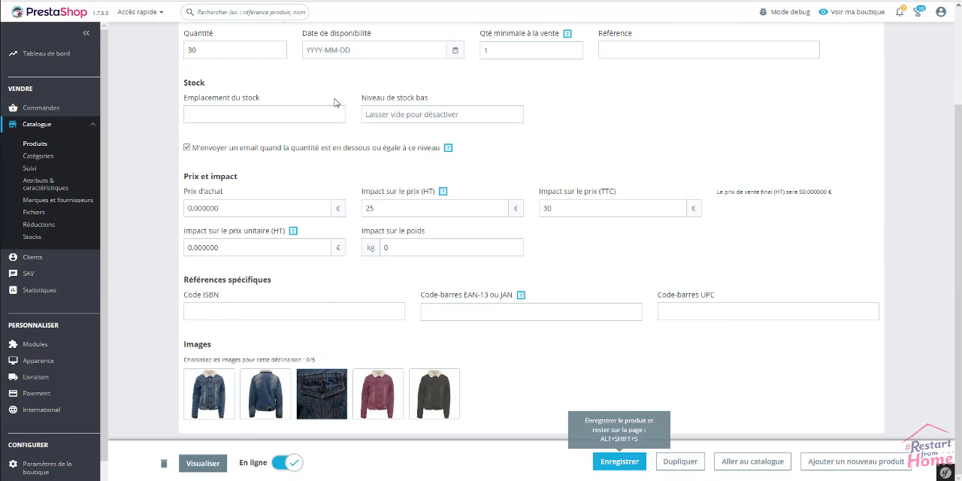
{"action": "scroll", "coordinate": [239, 83], "scroll_direction": "up", "scroll_amount": 1}
{"action": "left_click", "coordinate": [221, 87]}
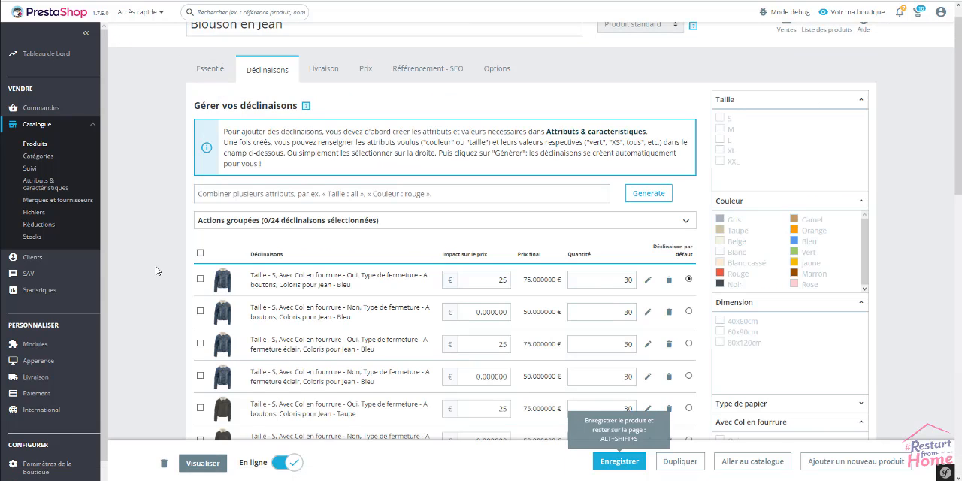
Check the images of the Taupe and Framboise combinations in the list and save the product.
{"action": "scroll", "coordinate": [157, 271], "scroll_direction": "down", "scroll_amount": 2}
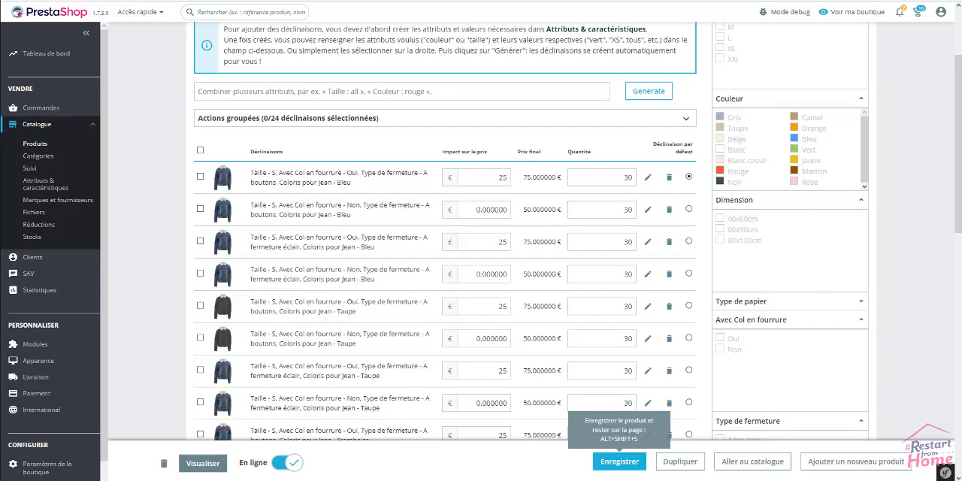
{"action": "scroll", "coordinate": [703, 256], "scroll_direction": "down", "scroll_amount": 5}
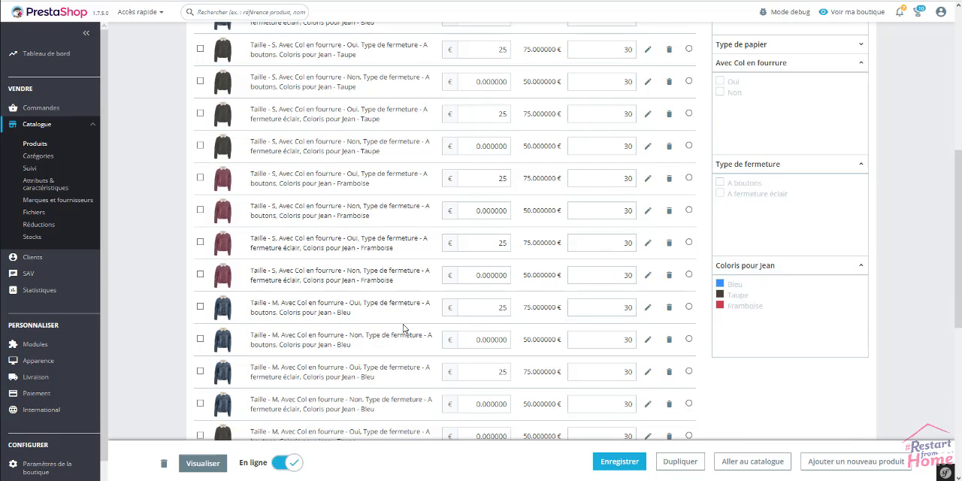
{"action": "left_click", "coordinate": [632, 463]}
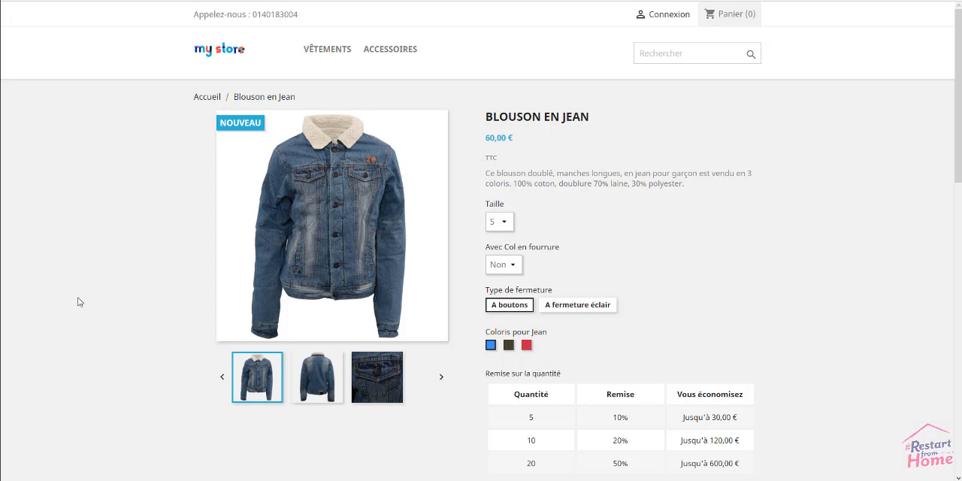
Reload the Blouson en Jean shop page and browse the product's image thumbnails.
{"action": "right_click", "coordinate": [114, 173]}
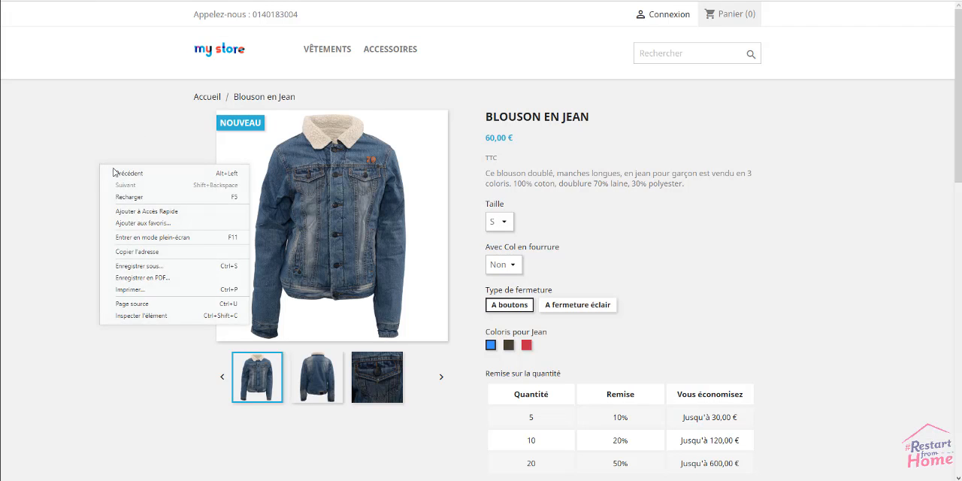
{"action": "left_click", "coordinate": [125, 199]}
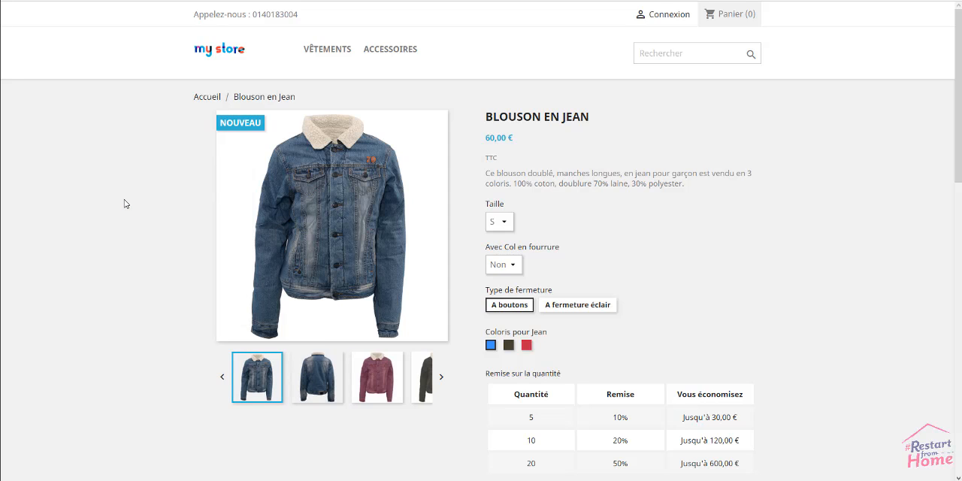
{"action": "left_click", "coordinate": [442, 378]}
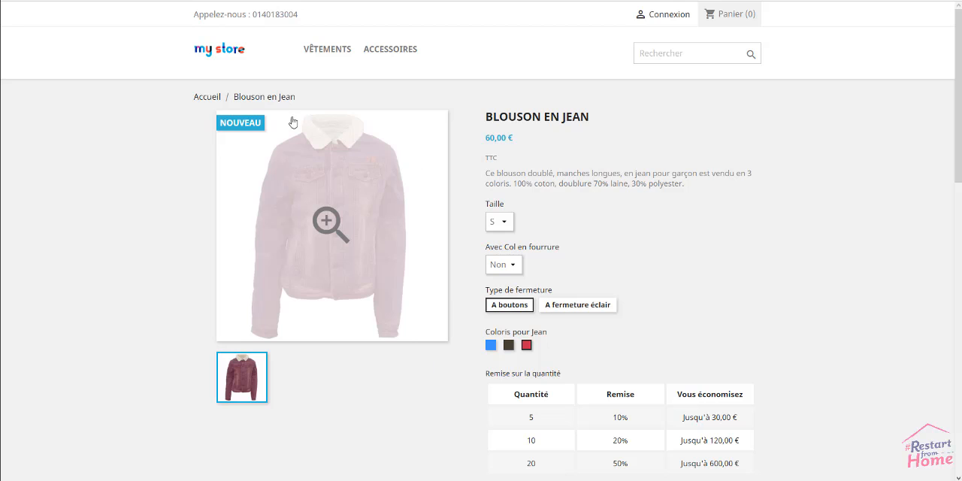
View the enlarged Framboise jacket image in the shop, close it, and switch the Coloris pour Jean to Taupe.
{"action": "left_click", "coordinate": [323, 184]}
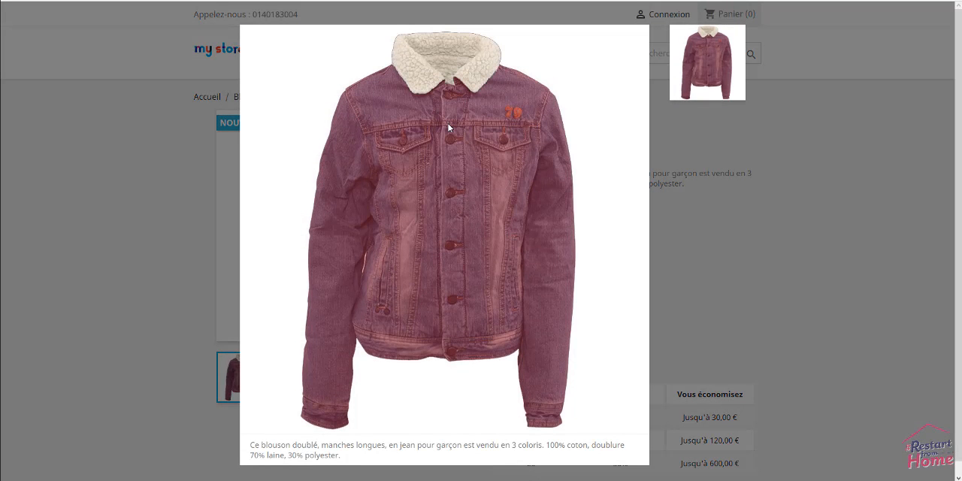
{"action": "left_click", "coordinate": [784, 225]}
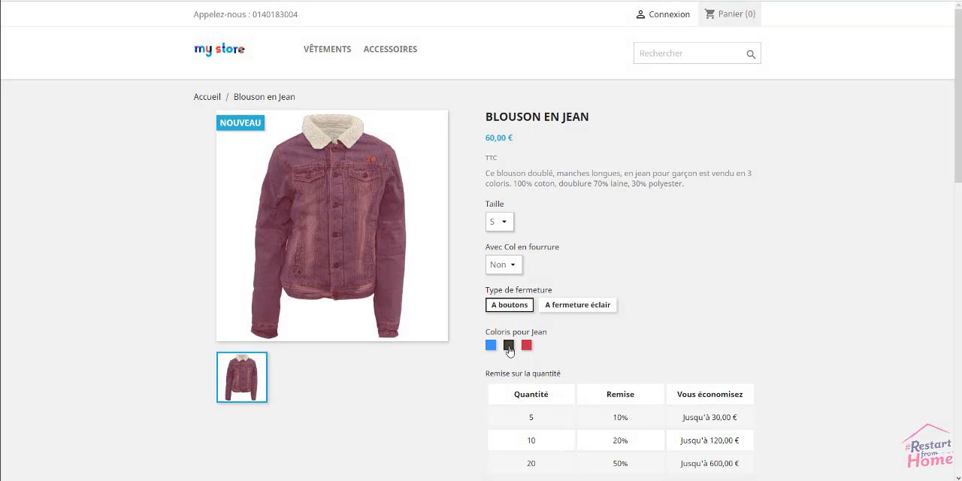
{"action": "left_click", "coordinate": [508, 346]}
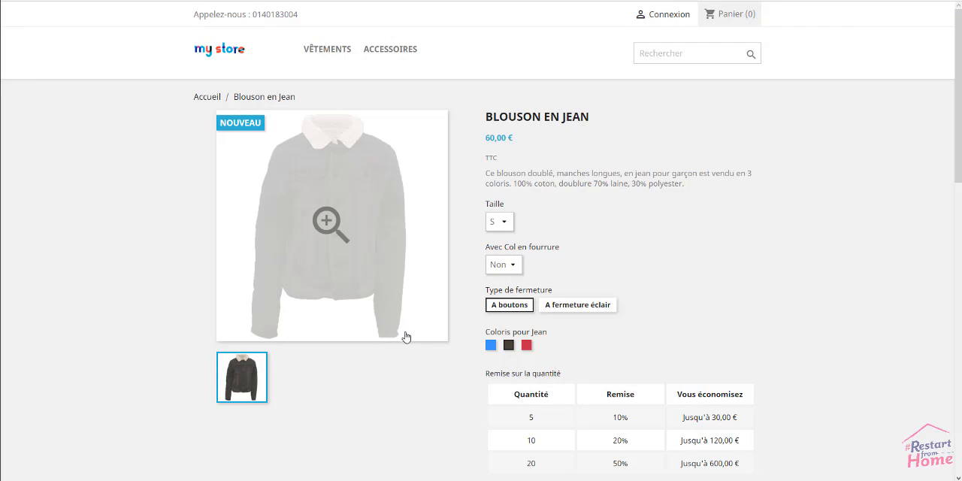
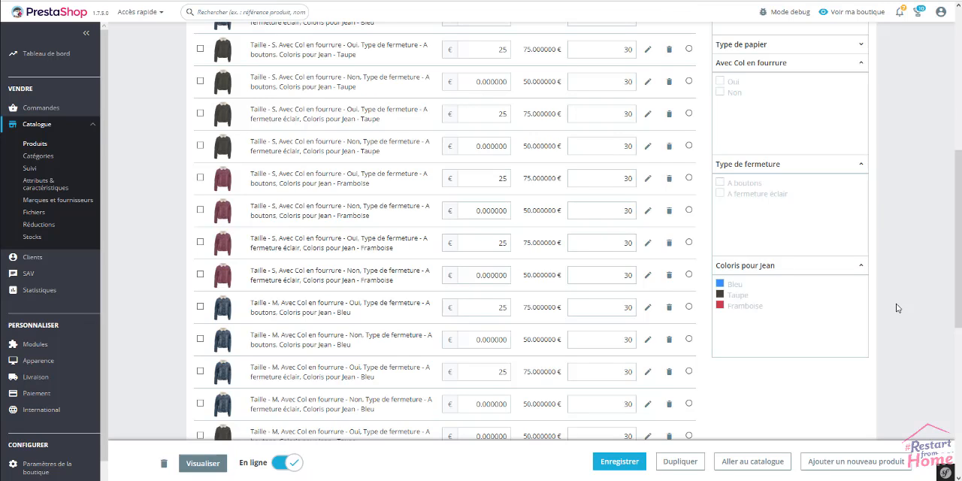
Review the Blouson en Jean combinations list with its images, price impacts and quantities.
{"action": "scroll", "coordinate": [897, 308], "scroll_direction": "up", "scroll_amount": 4}
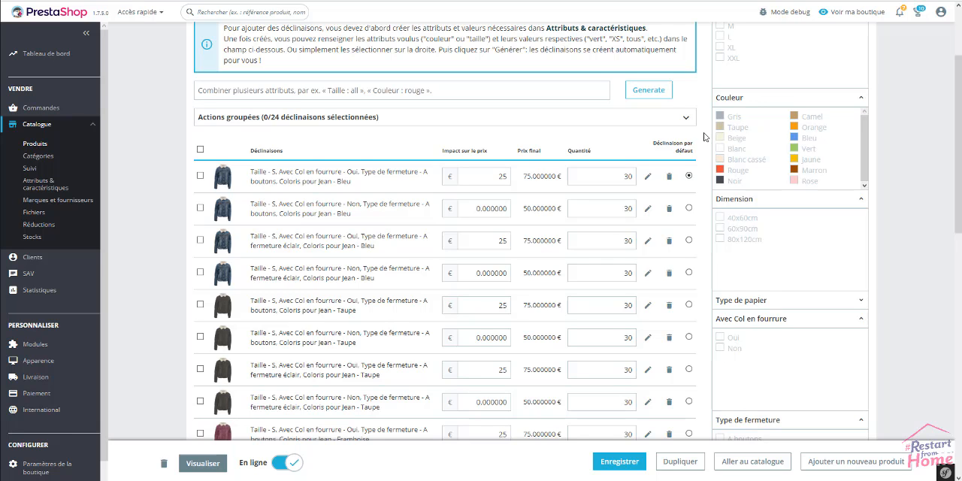
{"action": "scroll", "coordinate": [166, 253], "scroll_direction": "up", "scroll_amount": 1}
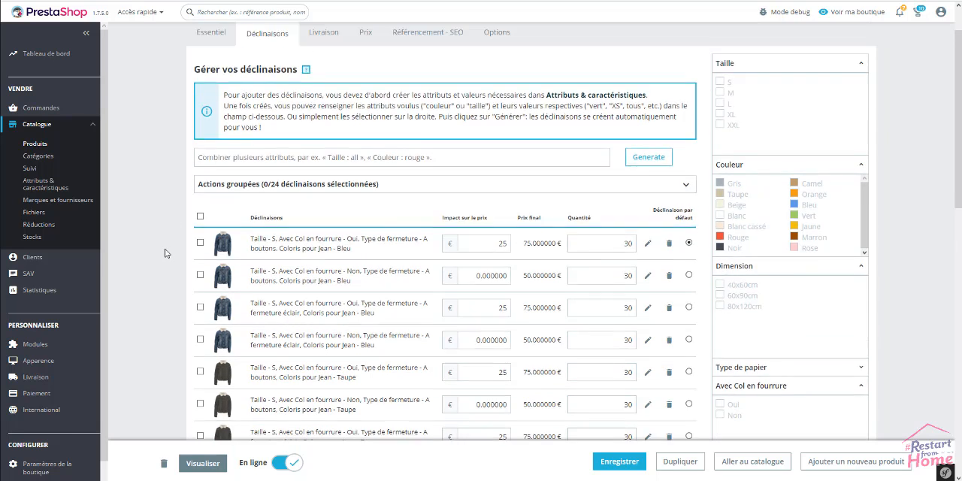
{"action": "scroll", "coordinate": [166, 254], "scroll_direction": "up", "scroll_amount": 1}
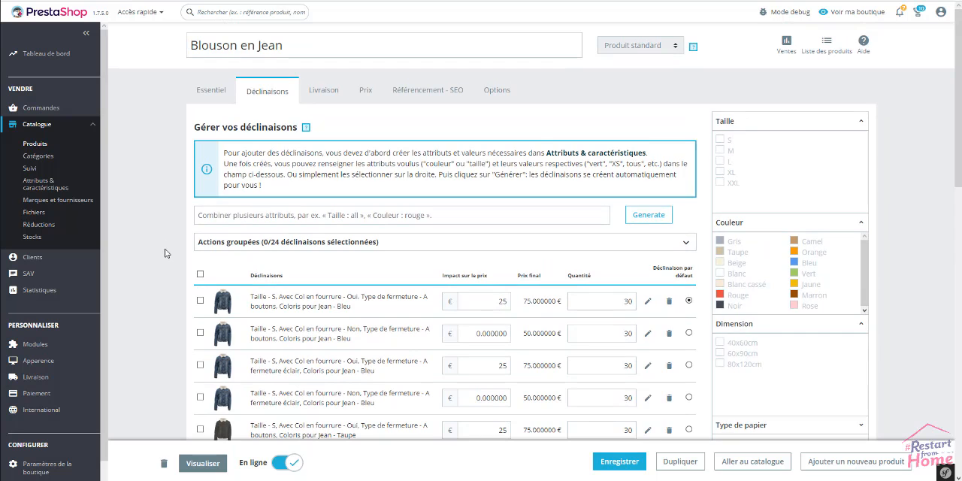
{"action": "scroll", "coordinate": [167, 254], "scroll_direction": "down", "scroll_amount": 3}
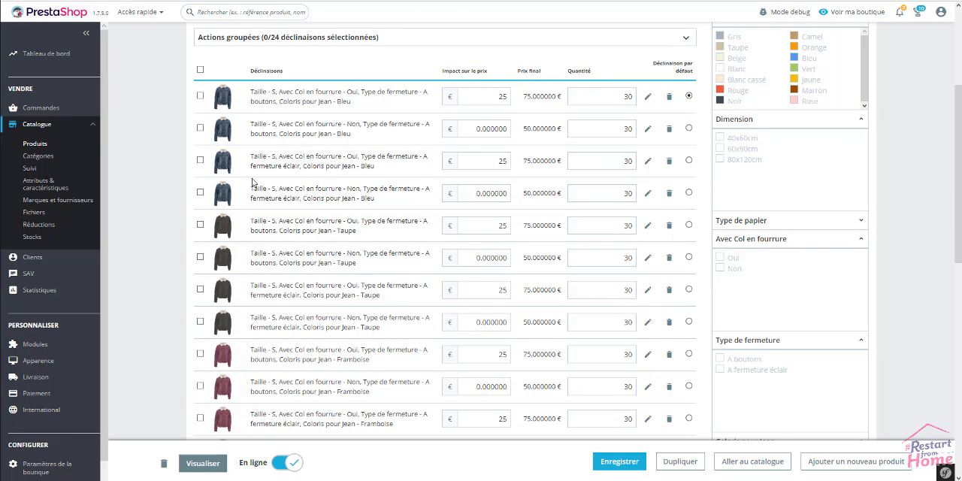
{"action": "scroll", "coordinate": [169, 226], "scroll_direction": "up", "scroll_amount": 3}
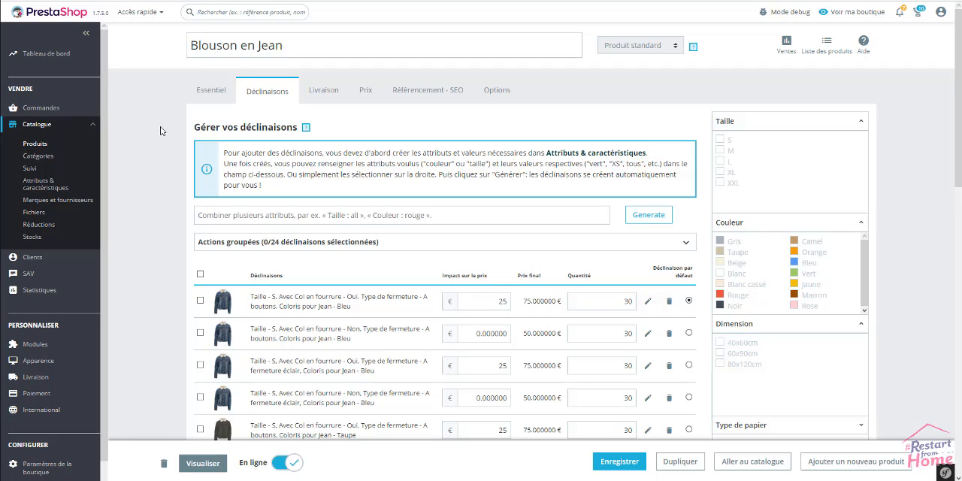
Examine the product's pricing settings, including a blank specific price form and the existing specific prices, and return to the essential information.
{"action": "left_click", "coordinate": [366, 93]}
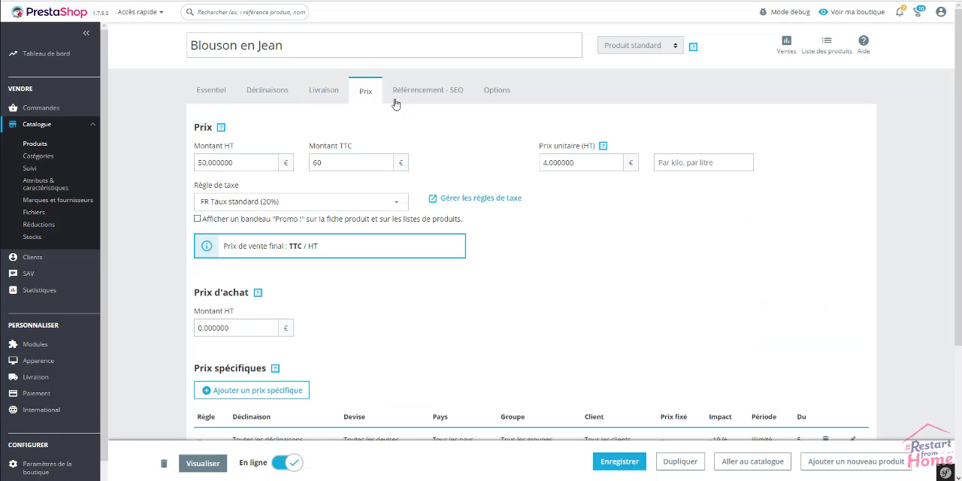
{"action": "scroll", "coordinate": [248, 270], "scroll_direction": "down", "scroll_amount": 2}
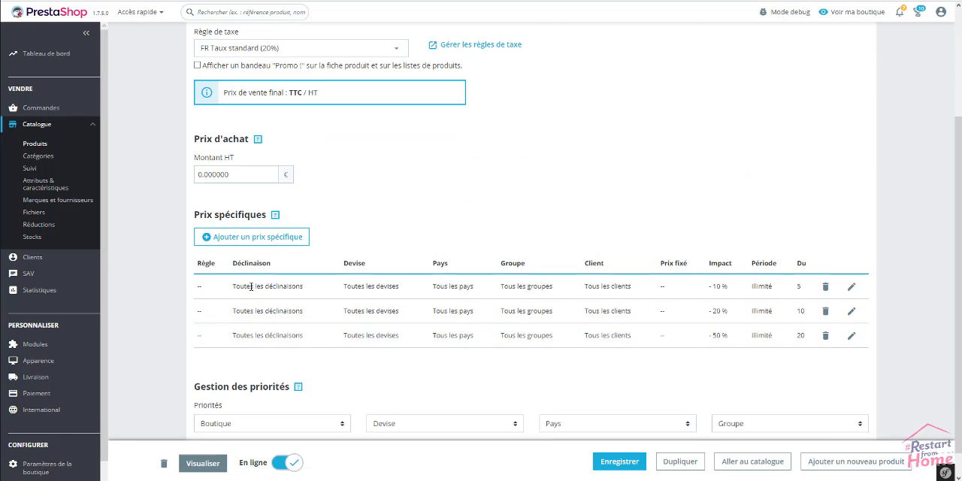
{"action": "left_click", "coordinate": [250, 237]}
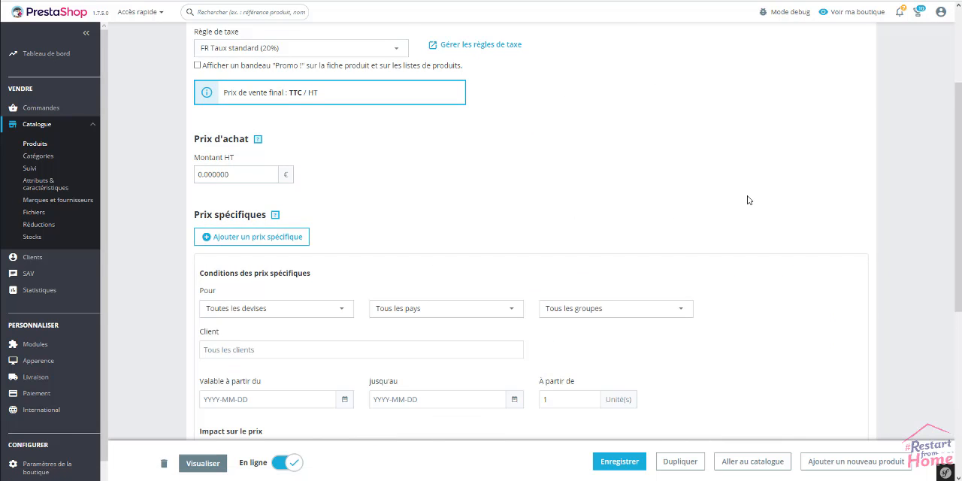
{"action": "scroll", "coordinate": [760, 200], "scroll_direction": "down", "scroll_amount": 2}
{"action": "scroll", "coordinate": [772, 200], "scroll_direction": "down", "scroll_amount": 2}
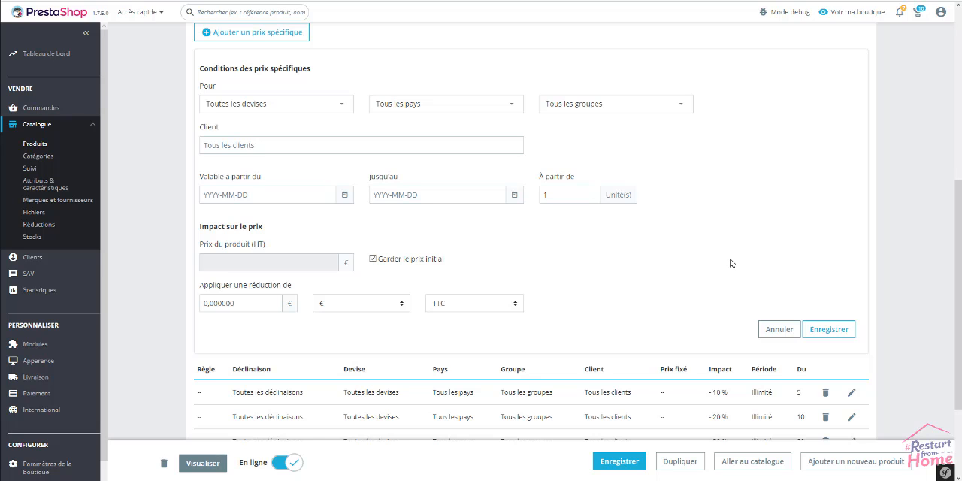
{"action": "scroll", "coordinate": [731, 263], "scroll_direction": "down", "scroll_amount": 1}
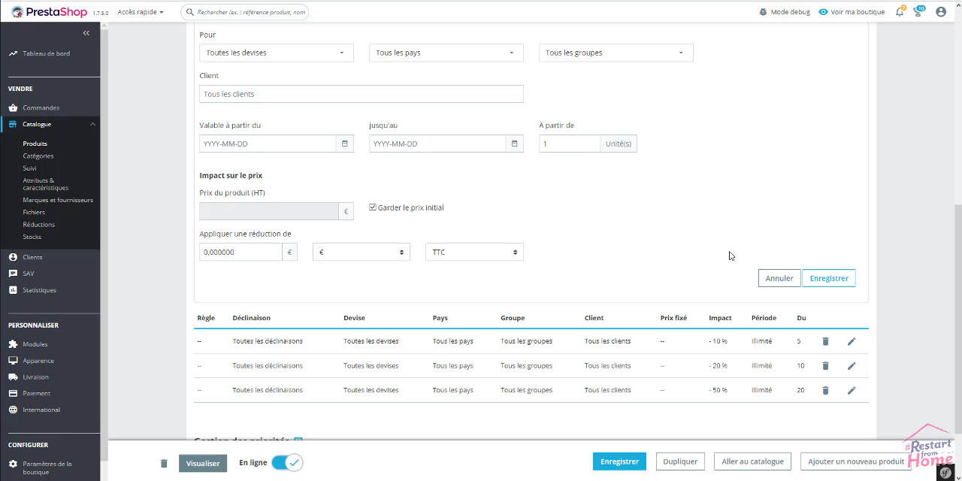
{"action": "scroll", "coordinate": [735, 233], "scroll_direction": "up", "scroll_amount": 5}
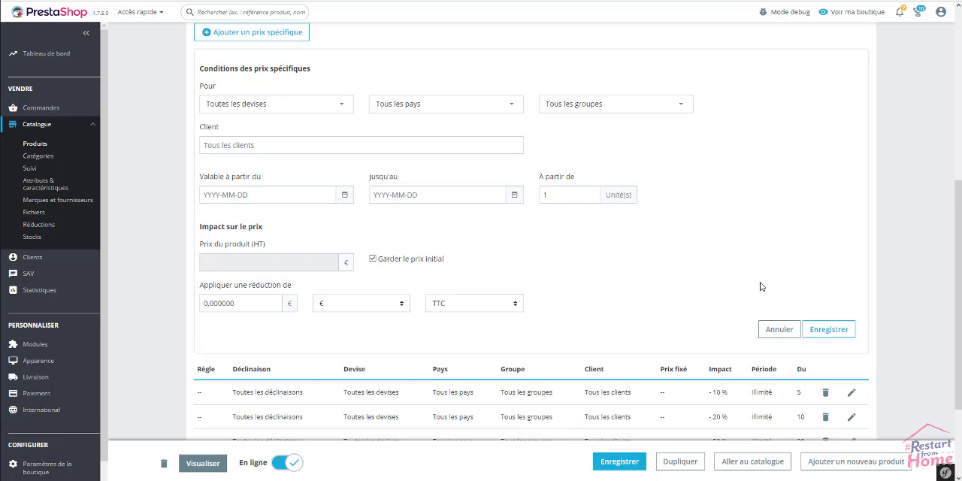
{"action": "scroll", "coordinate": [762, 278], "scroll_direction": "up", "scroll_amount": 2}
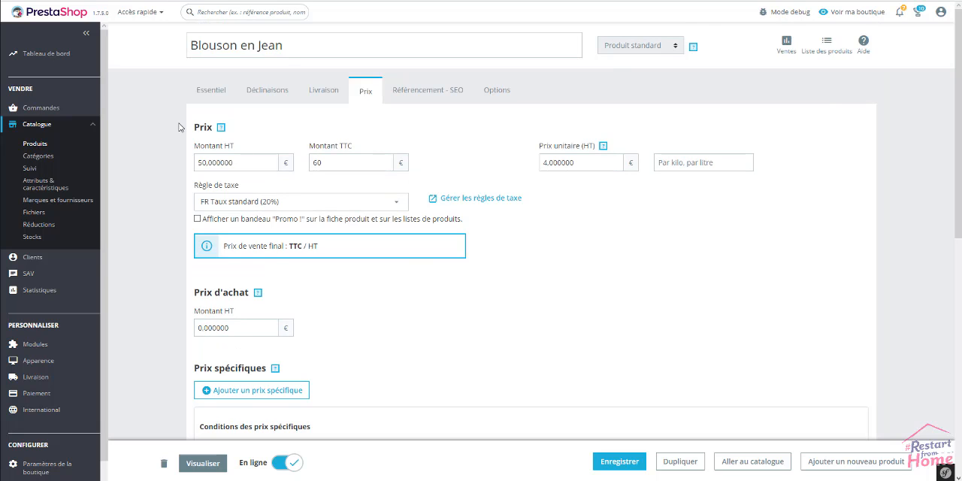
{"action": "left_click", "coordinate": [203, 92]}
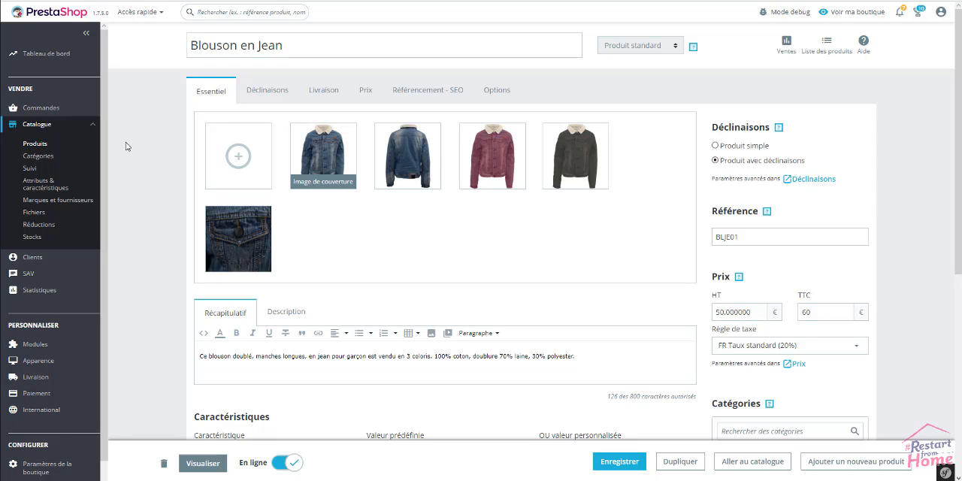
Create a new product from the product catalogue and set its type to Pack de produits.
{"action": "left_click", "coordinate": [40, 150]}
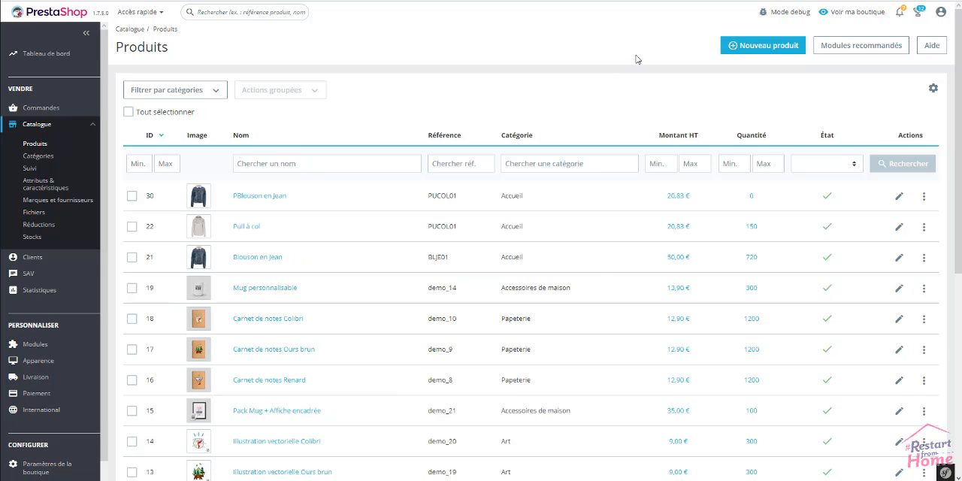
{"action": "left_click", "coordinate": [749, 47]}
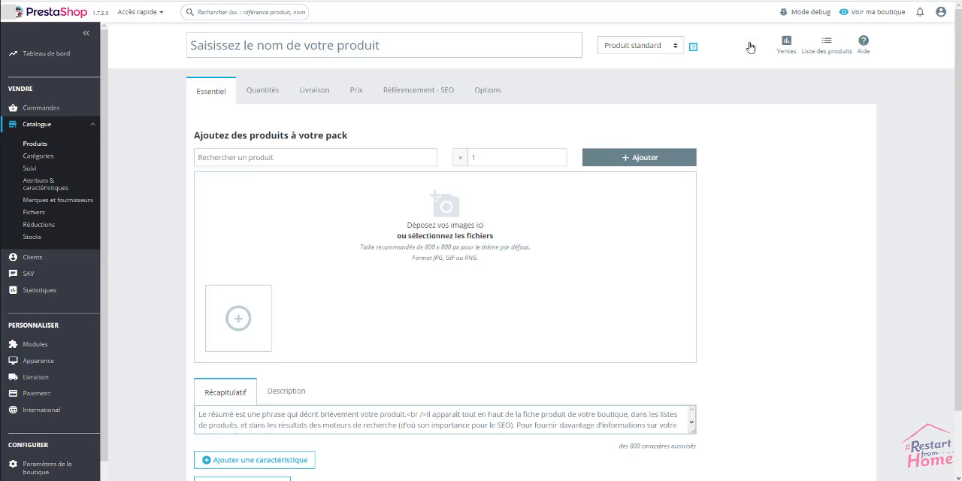
{"action": "left_click", "coordinate": [656, 47]}
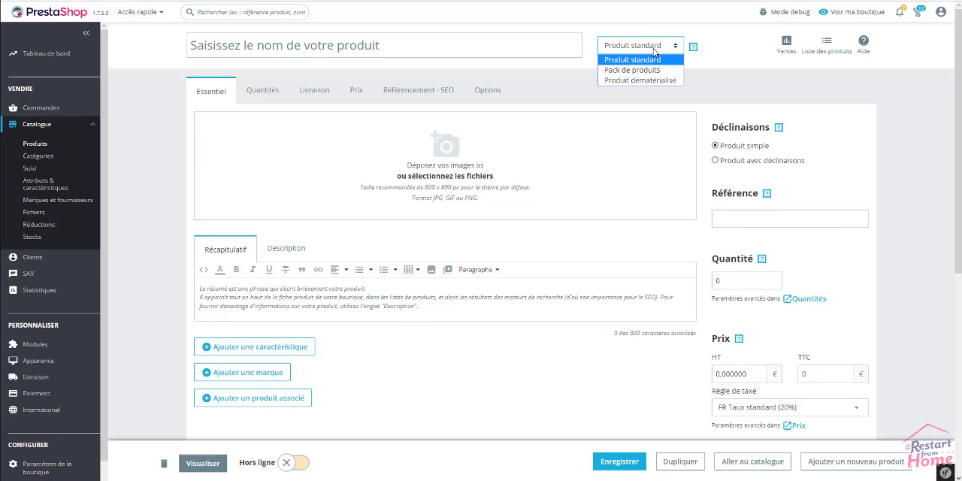
{"action": "left_click", "coordinate": [632, 69]}
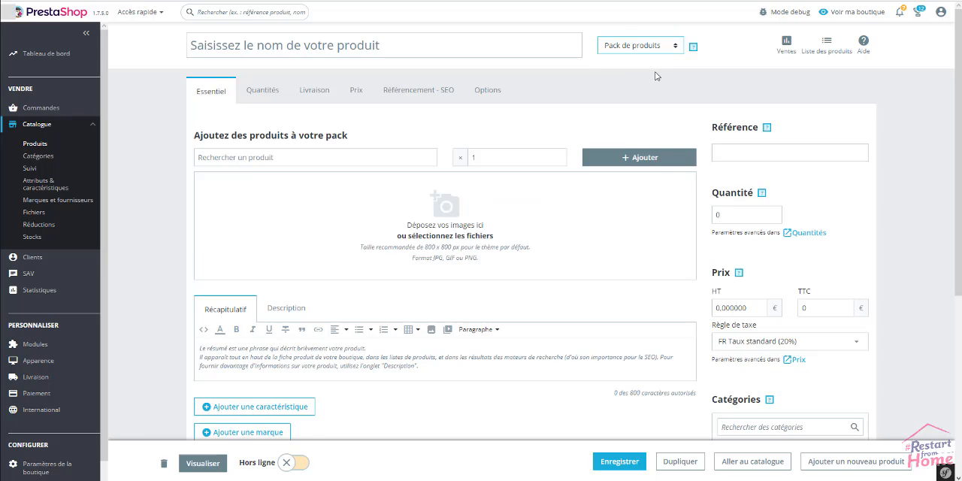
Name the new pack "Pack Blouson & pull".
{"action": "left_click", "coordinate": [430, 45]}
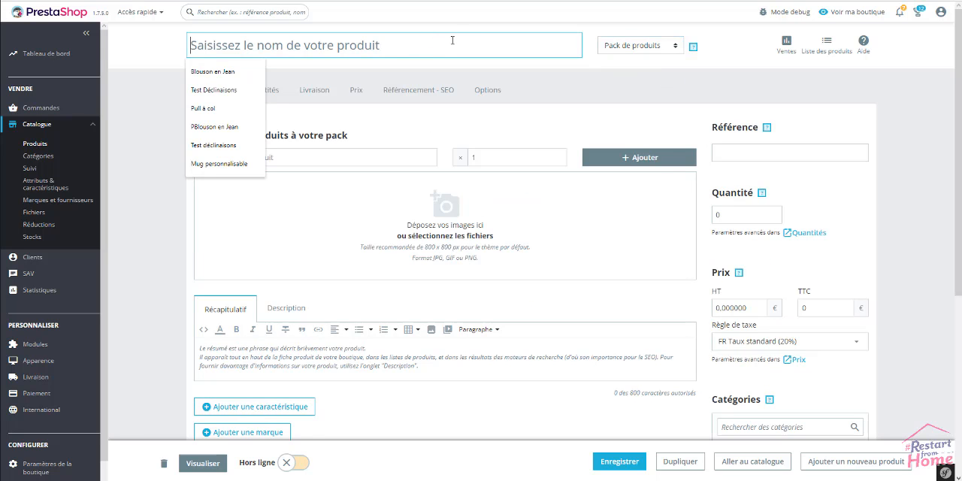
{"action": "type", "text": "Pack"}
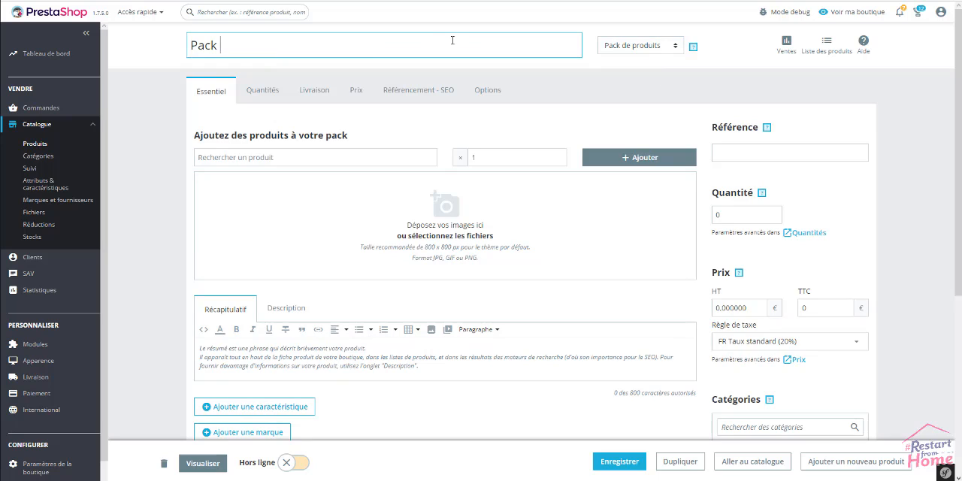
{"action": "type", "text": " Blouson & pull"}
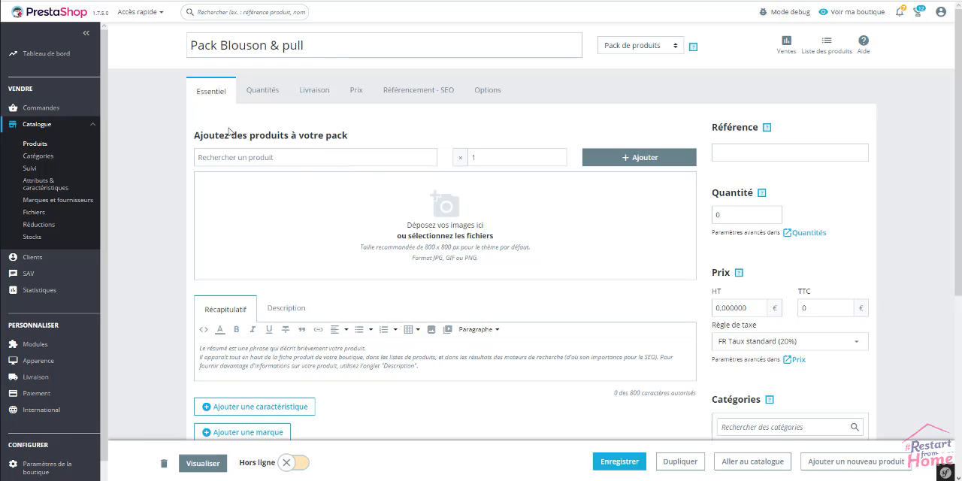
Search for "pull" and add one Pull à col to the pack.
{"action": "left_click", "coordinate": [276, 155]}
{"action": "type", "text": "col"}
{"action": "key", "text": "BackSpace"}
{"action": "key", "text": "BackSpace"}
{"action": "key", "text": "BackSpace"}
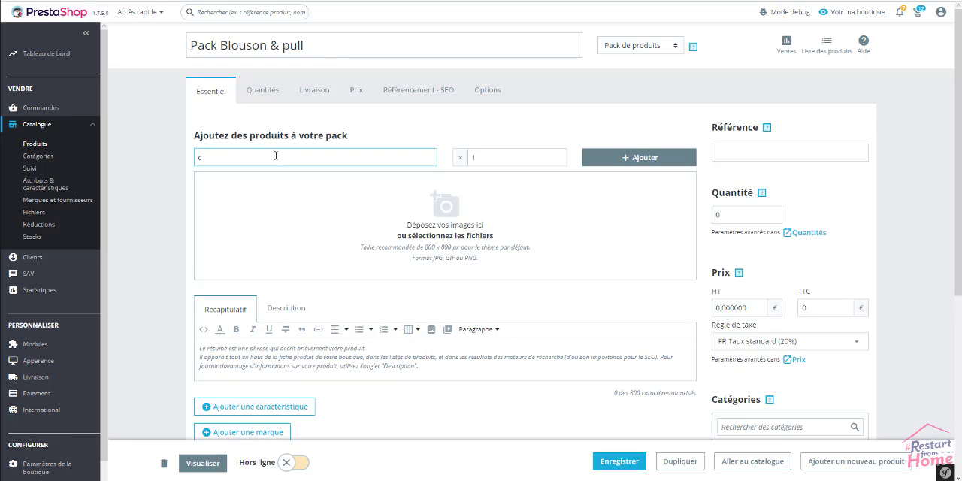
{"action": "type", "text": "pull"}
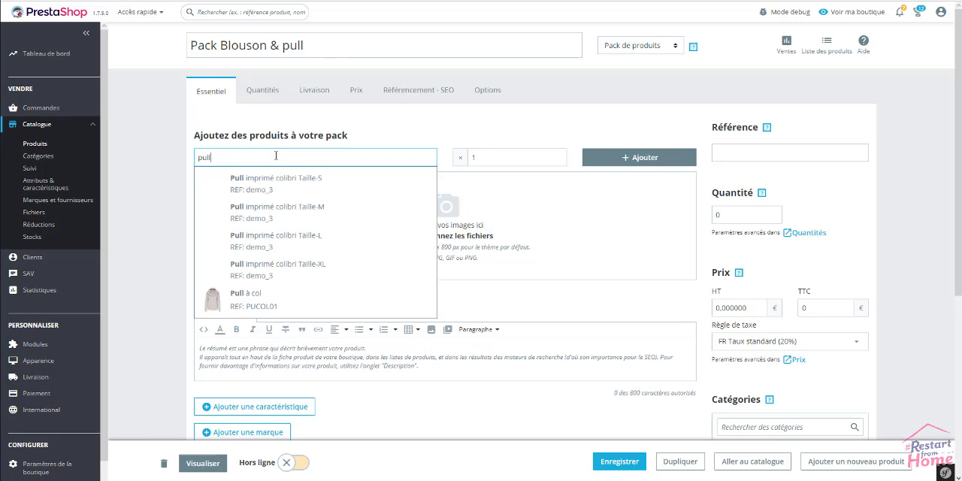
{"action": "left_click", "coordinate": [246, 306]}
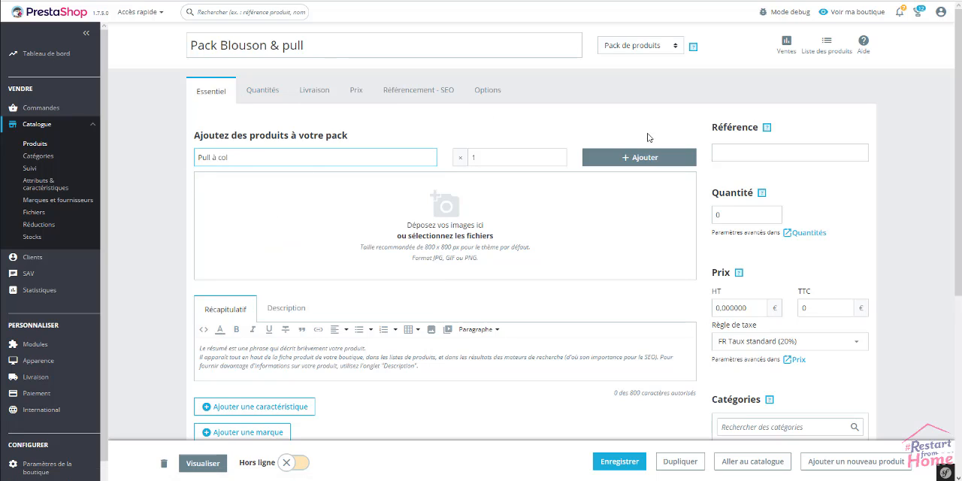
{"action": "left_click", "coordinate": [635, 159]}
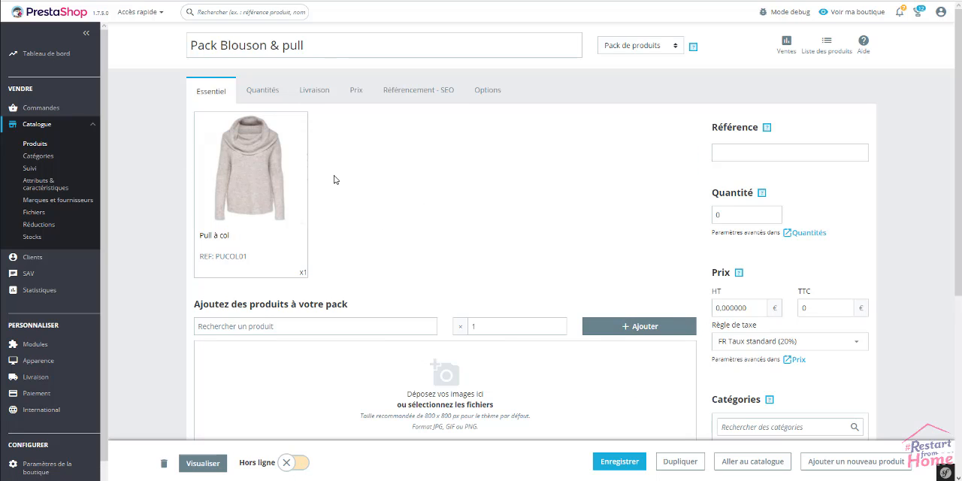
Search for "pblo" and add one PBlouson en Jean to the pack.
{"action": "left_click", "coordinate": [274, 325]}
{"action": "type", "text": "p"}
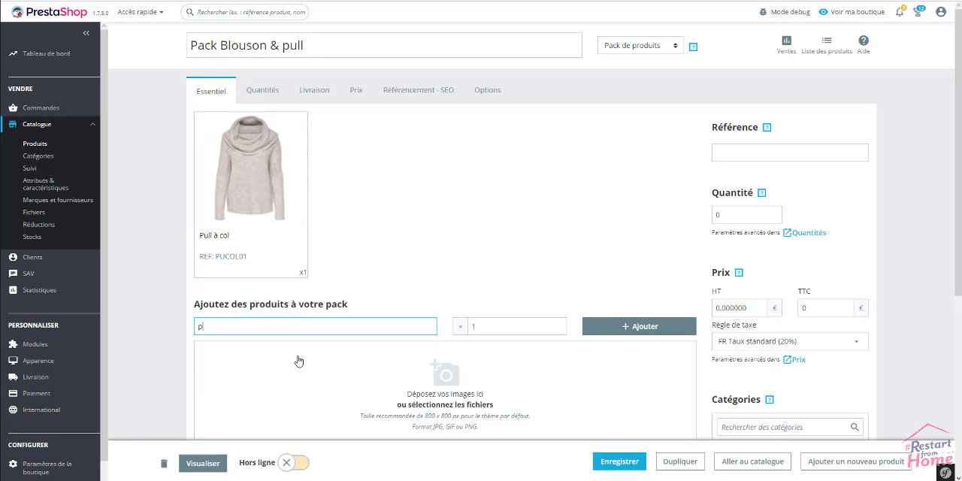
{"action": "type", "text": "blo"}
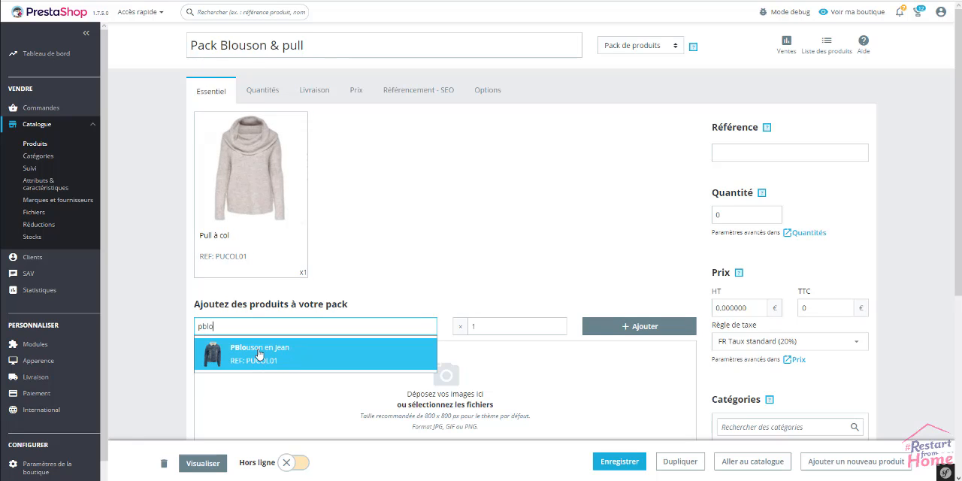
{"action": "left_click", "coordinate": [258, 353]}
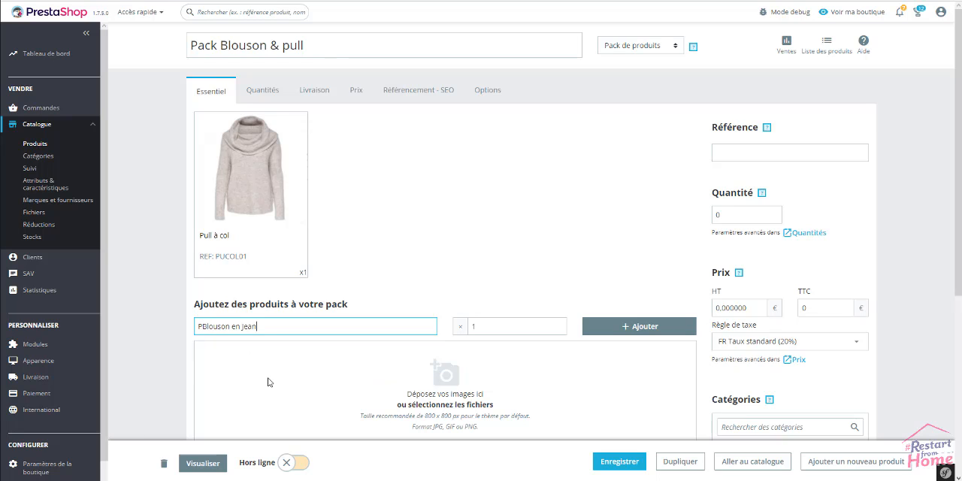
{"action": "left_click", "coordinate": [645, 330]}
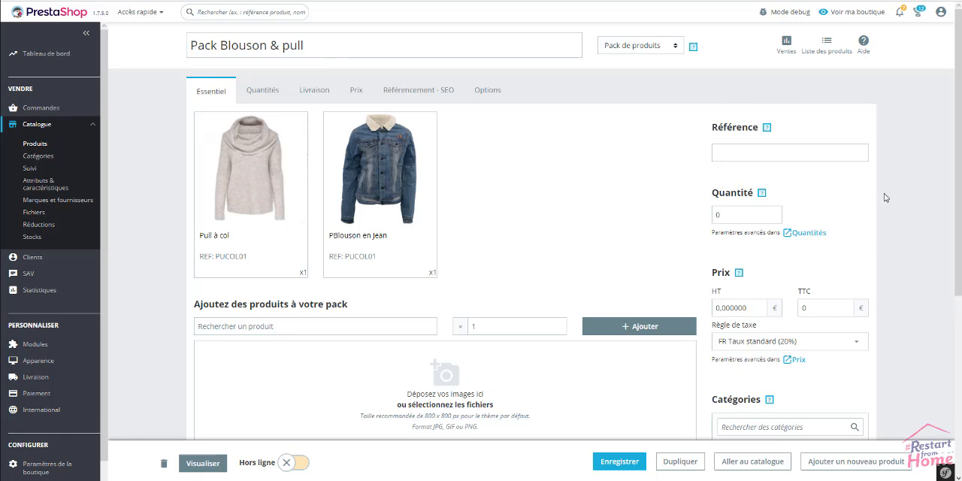
Set the pack's reference to Pack01 and its quantity to 60.
{"action": "left_click", "coordinate": [767, 158]}
{"action": "type", "text": "Pack01"}
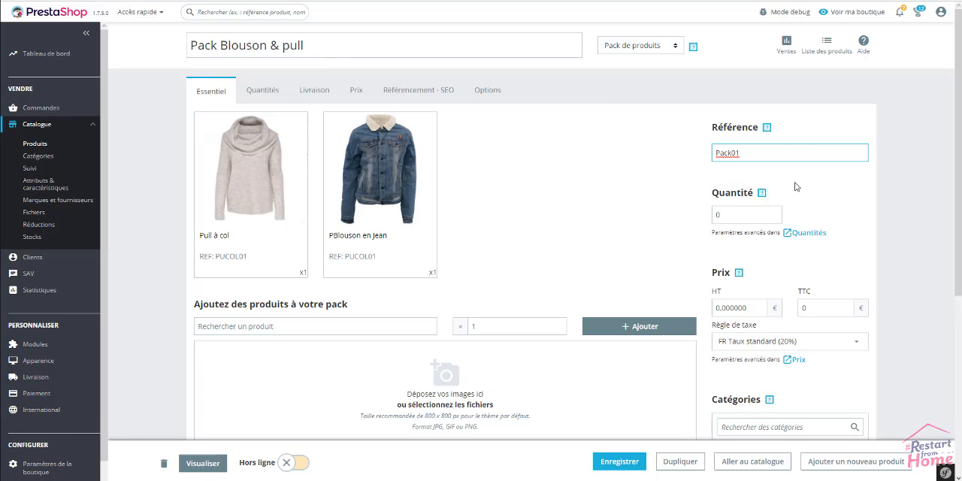
{"action": "left_click", "coordinate": [748, 215]}
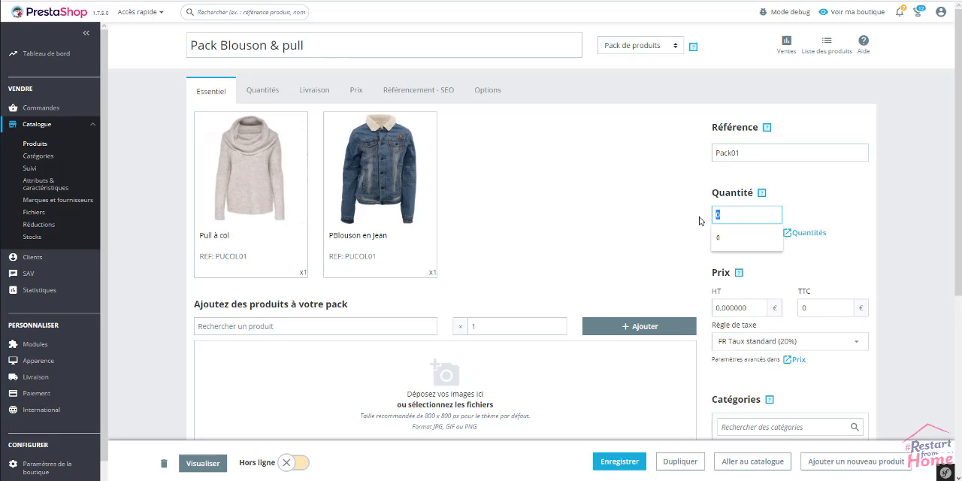
{"action": "type", "text": "60"}
{"action": "left_click", "coordinate": [839, 241]}
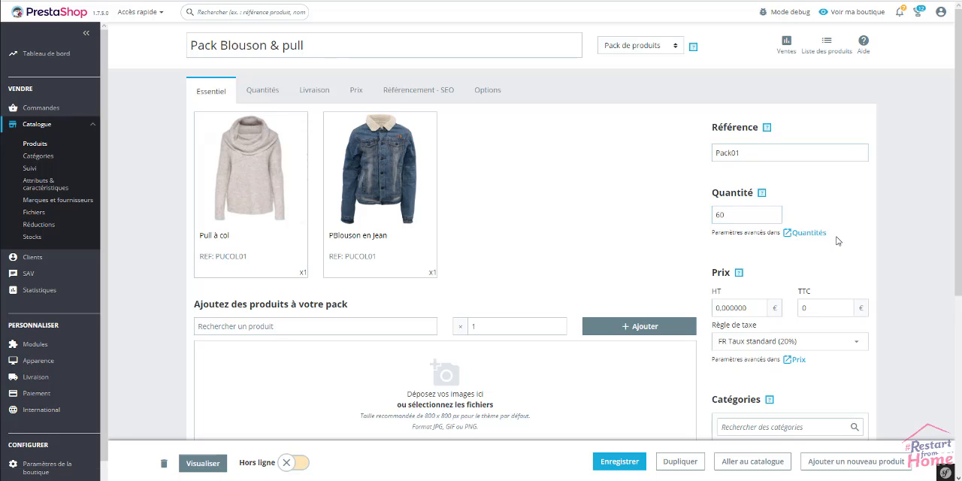
Set the pack's tax-inclusive price (TTC) to 69 €.
{"action": "scroll", "coordinate": [851, 246], "scroll_direction": "down", "scroll_amount": 1}
{"action": "left_click", "coordinate": [837, 257]}
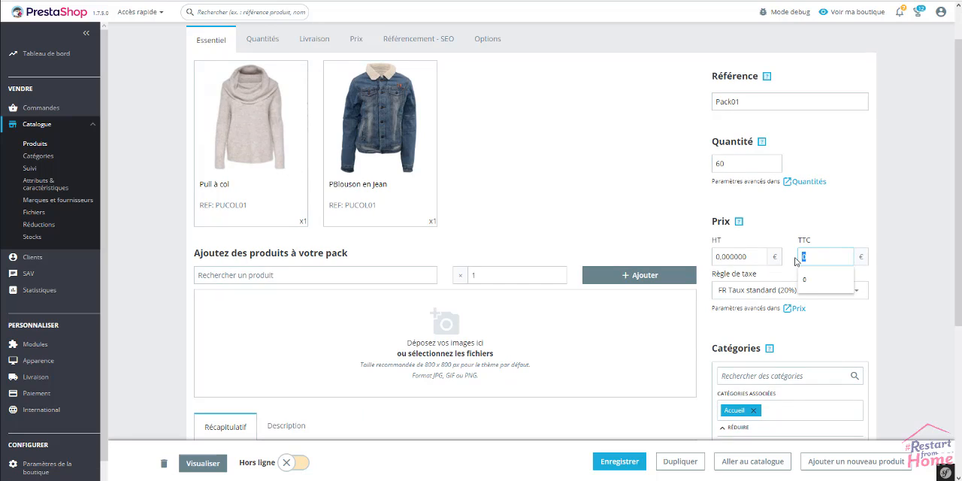
{"action": "type", "text": "69"}
{"action": "left_click", "coordinate": [893, 221]}
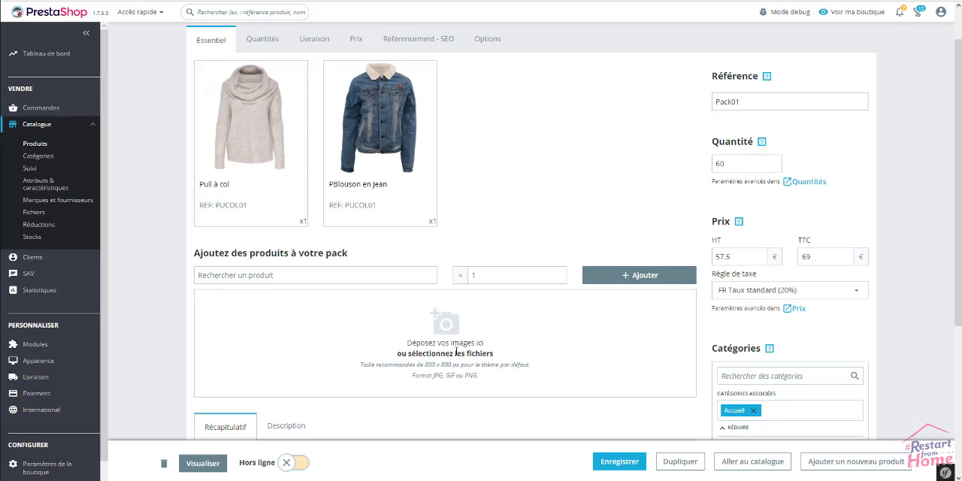
Upload the images pack-blouson-pull-01.jpg and pack-blouson-pull-02.jpg to the pack.
{"action": "scroll", "coordinate": [396, 344], "scroll_direction": "down", "scroll_amount": 1}
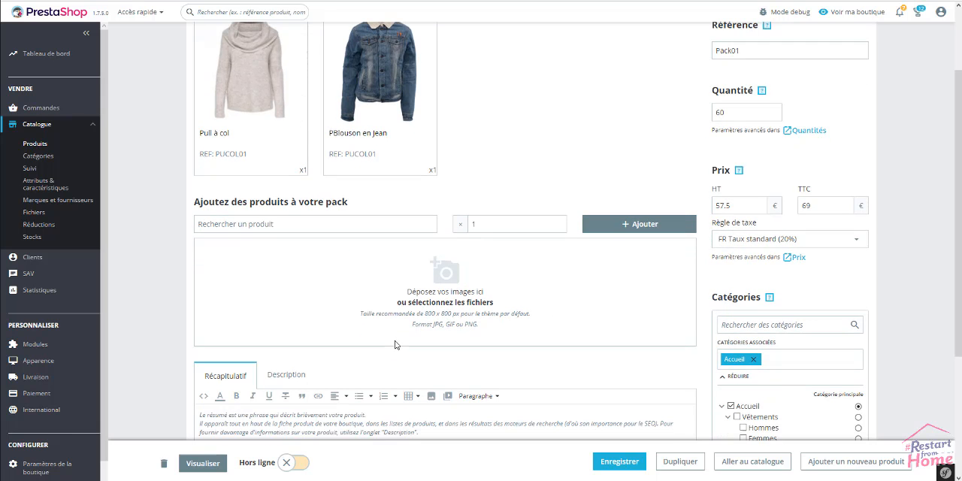
{"action": "left_click", "coordinate": [439, 301]}
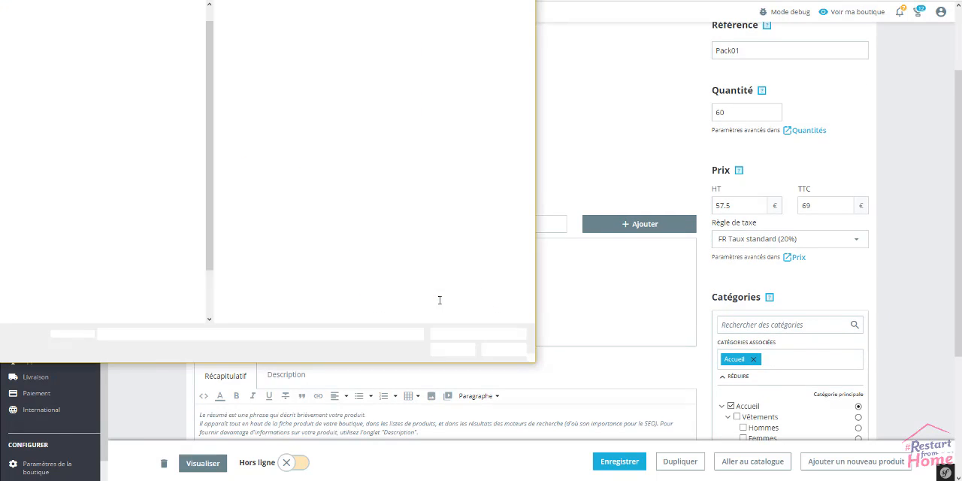
{"action": "left_click", "coordinate": [504, 181]}
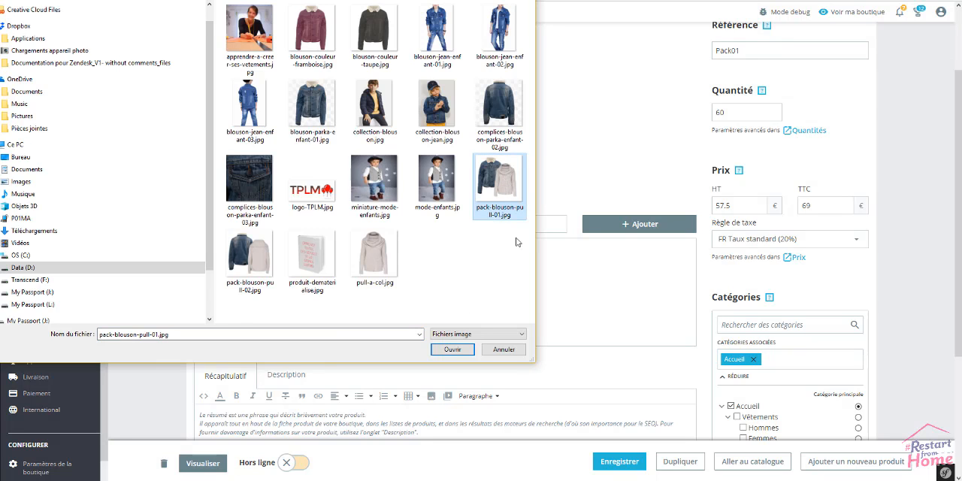
{"action": "left_click", "coordinate": [250, 253], "text": "ctrl"}
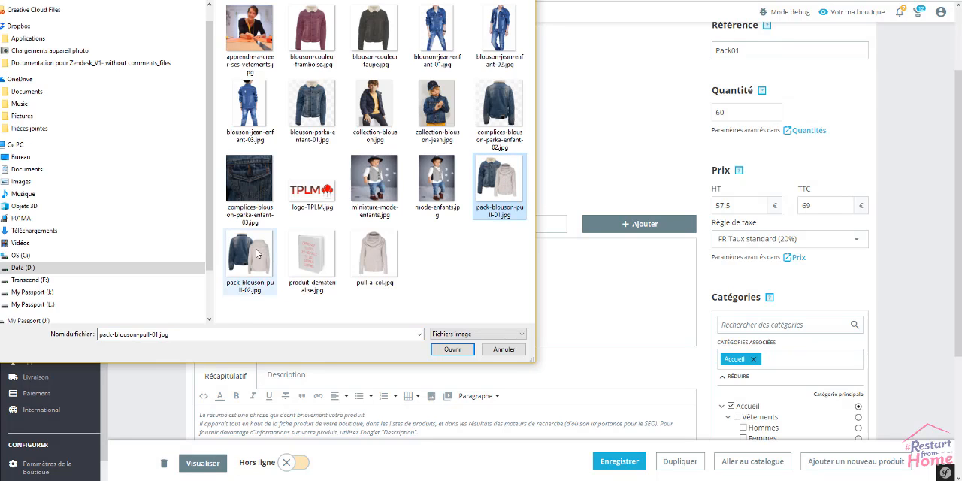
{"action": "left_click", "coordinate": [456, 353]}
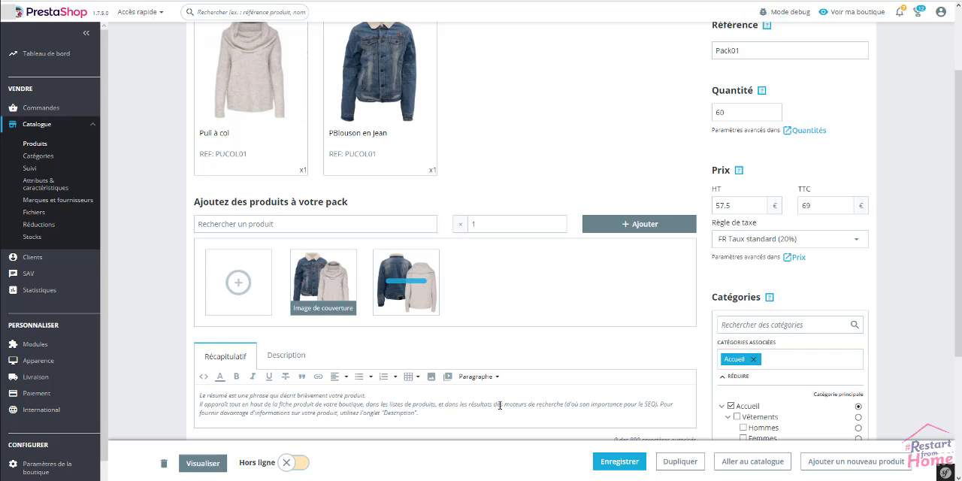
Paste the "Un choix unique de Pack Blouson et pull" text as the pack's summary and the "Blouson en jean Superdry Femme" text as its description.
{"action": "scroll", "coordinate": [504, 390], "scroll_direction": "down", "scroll_amount": 2}
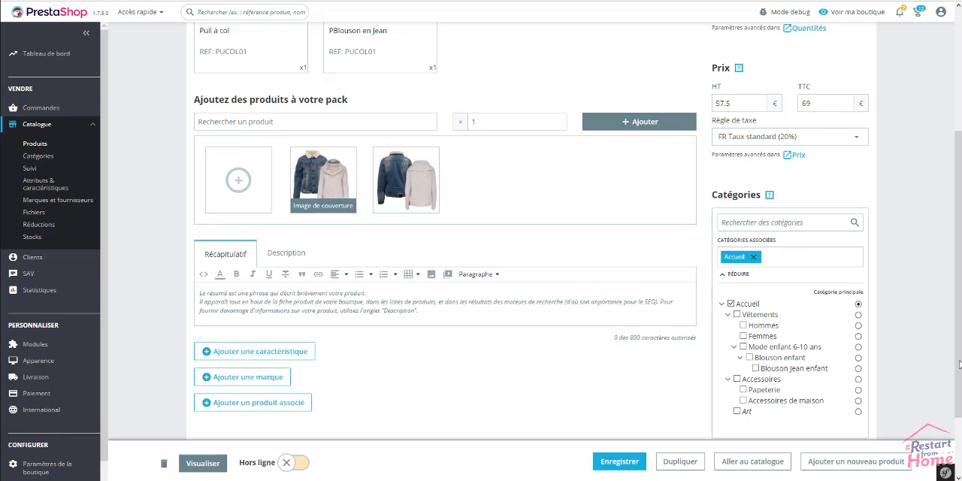
{"action": "left_click", "coordinate": [357, 303]}
{"action": "type", "text": "Un choix unique de Pack Blouson et pull disponibles dans notre boutique. Codes promo, ventes flash, livraison offerte, trouvez le produit de vos rêves à prix réduit !"}
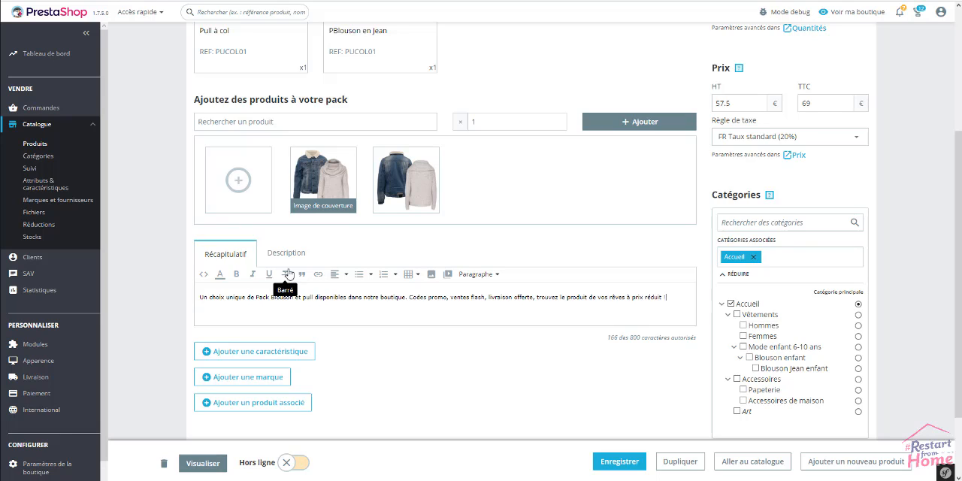
{"action": "left_click", "coordinate": [286, 255]}
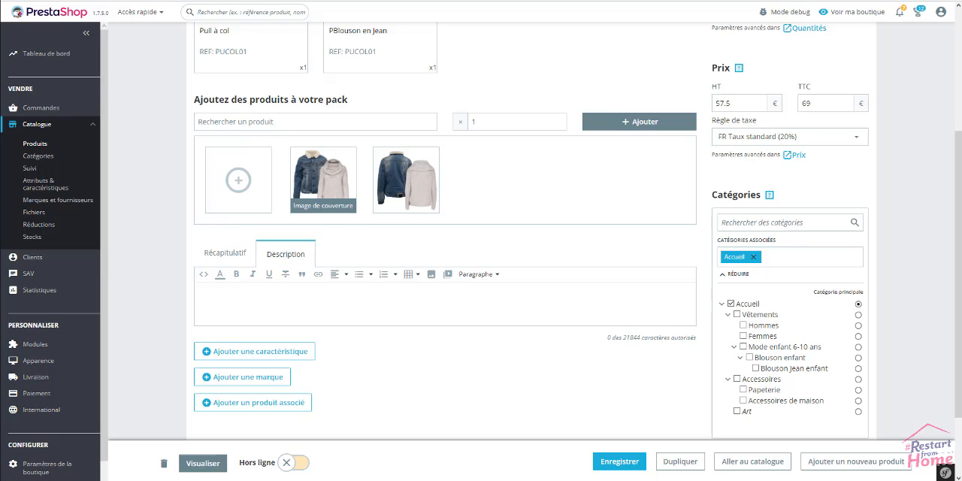
{"action": "left_click", "coordinate": [381, 304]}
{"action": "type", "text": "Blouson en jean Superdry Femme. Veste en jean classique revisitée avec manches et pull style sweat-shirt. Fermeture à boutons-pression, capuche réglable à cordon, deux poches avant ouvertes et deux poches poitrine à bouton-pression. Badge Superdry sur l'ourlet."}
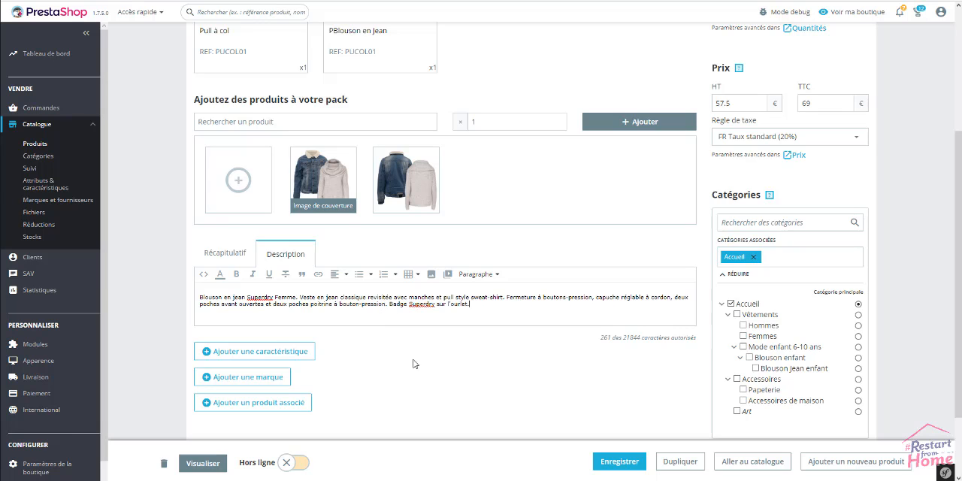
Add a Fabrication feature to the pack with the predefined value France.
{"action": "left_click", "coordinate": [265, 351]}
{"action": "scroll", "coordinate": [290, 338], "scroll_direction": "down", "scroll_amount": 1}
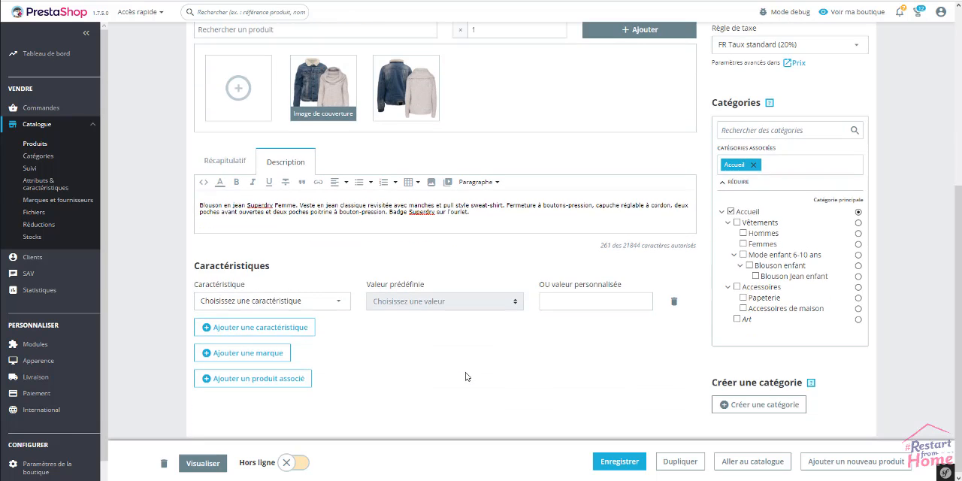
{"action": "left_click", "coordinate": [295, 300]}
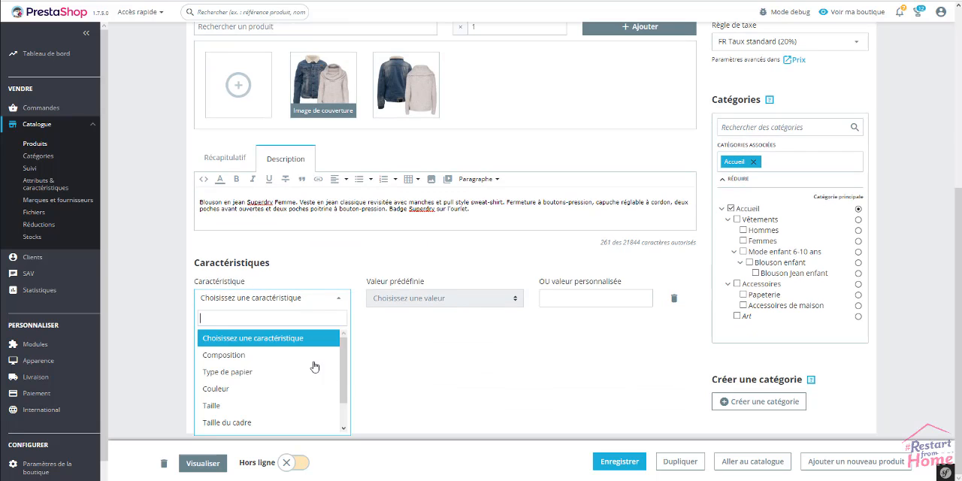
{"action": "scroll", "coordinate": [347, 359], "scroll_direction": "down", "scroll_amount": 2}
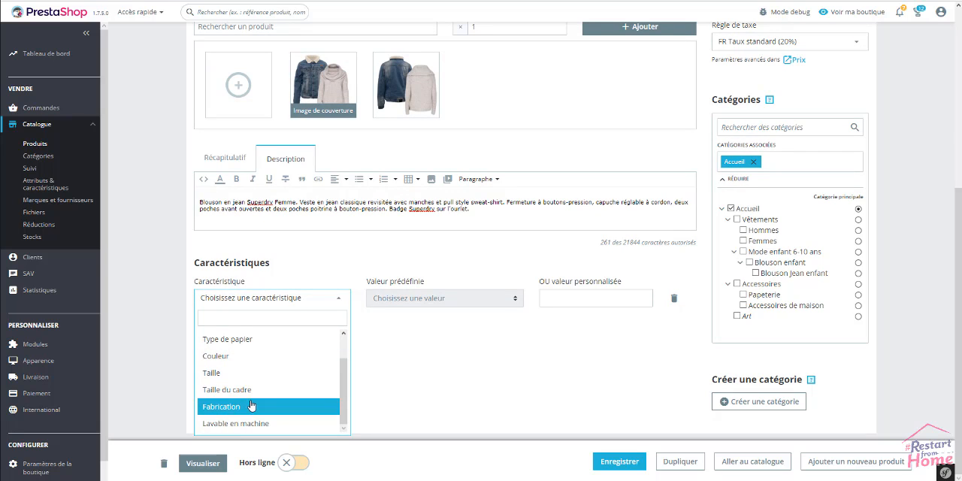
{"action": "left_click", "coordinate": [251, 404]}
{"action": "left_click", "coordinate": [461, 298]}
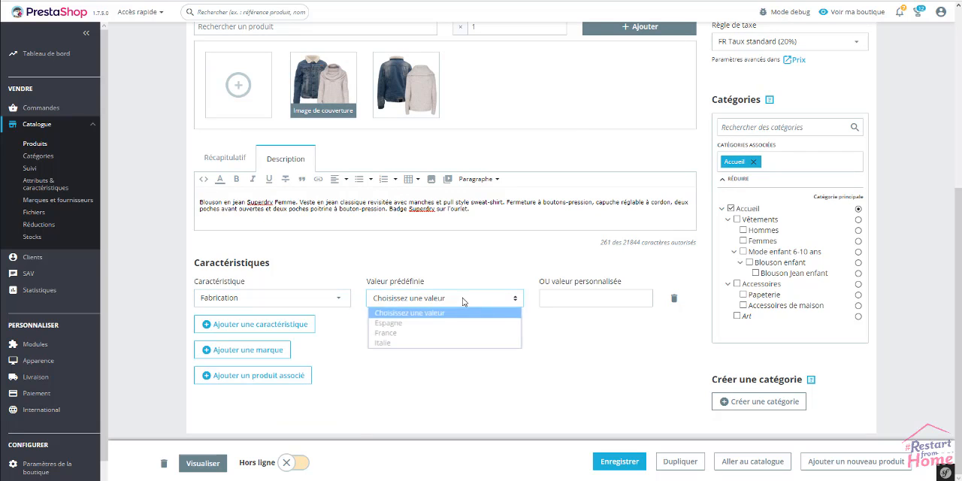
{"action": "left_click", "coordinate": [416, 335]}
Add a second feature, Lavable en machine, with the predefined value A 60°.
{"action": "left_click", "coordinate": [301, 324]}
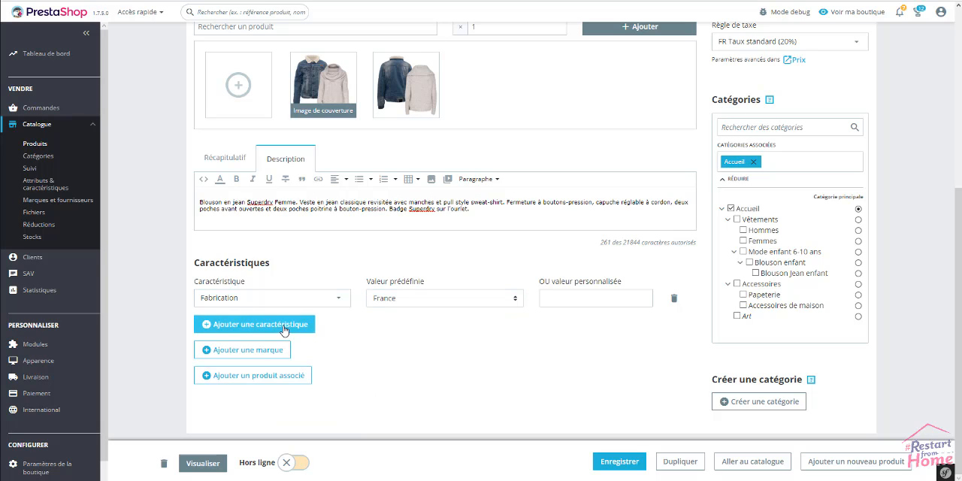
{"action": "left_click", "coordinate": [310, 336]}
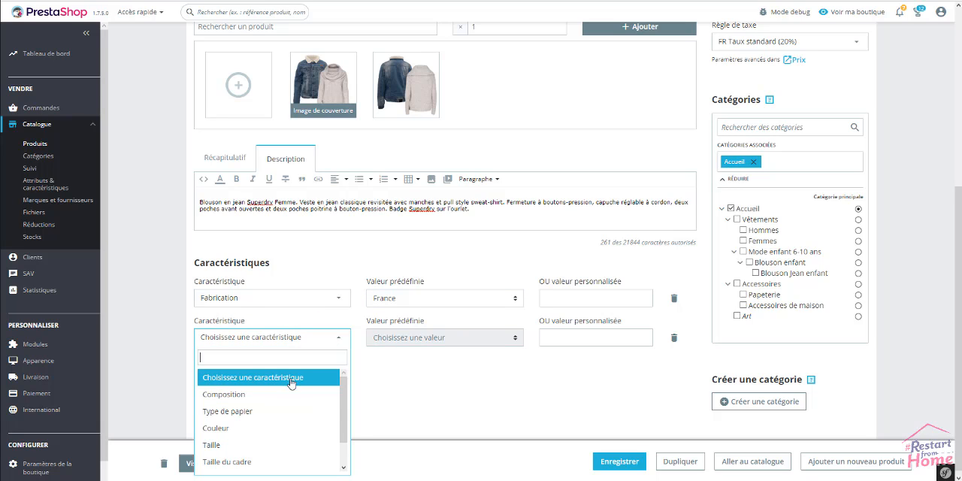
{"action": "scroll", "coordinate": [283, 421], "scroll_direction": "down", "scroll_amount": 2}
{"action": "left_click", "coordinate": [242, 462]}
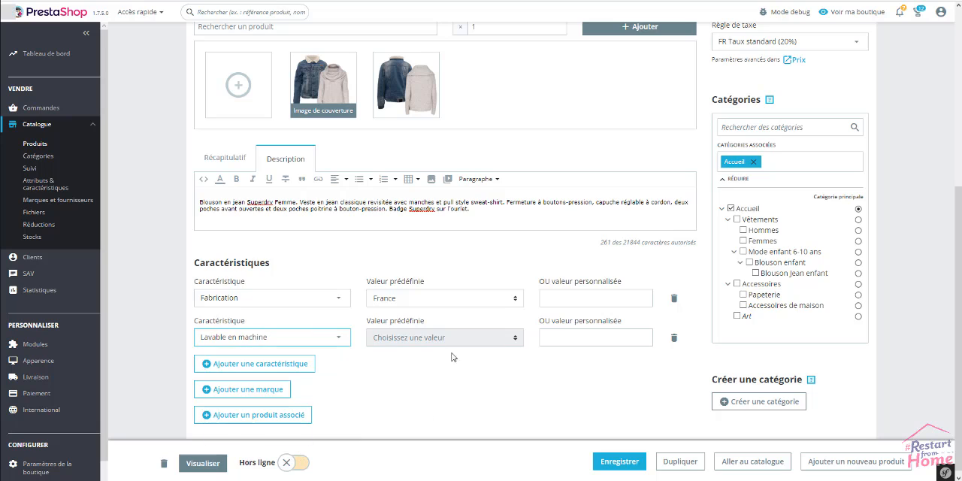
{"action": "left_click", "coordinate": [454, 341]}
{"action": "left_click", "coordinate": [416, 376]}
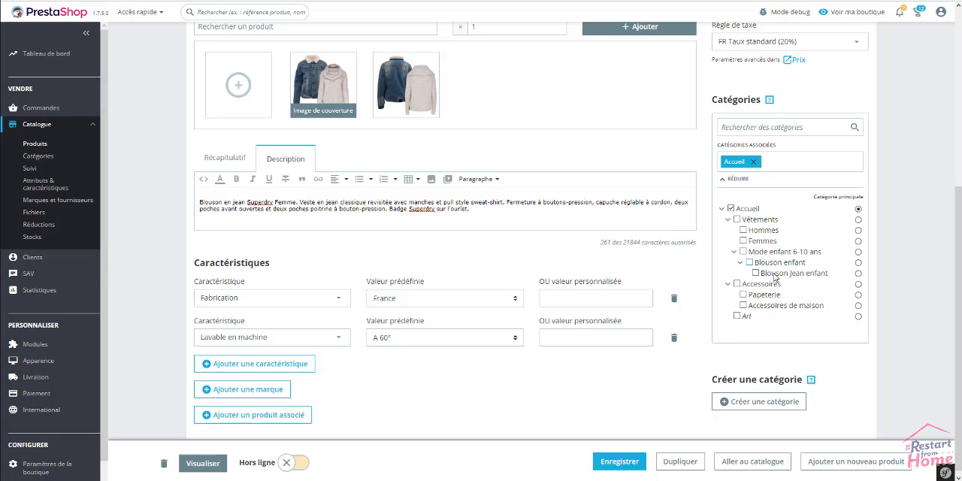
Associate the pack with the categories Vêtements, Mode enfant 6-10 ans, Blouson enfant and Blouson Jean enfant, and save it.
{"action": "left_click", "coordinate": [738, 219]}
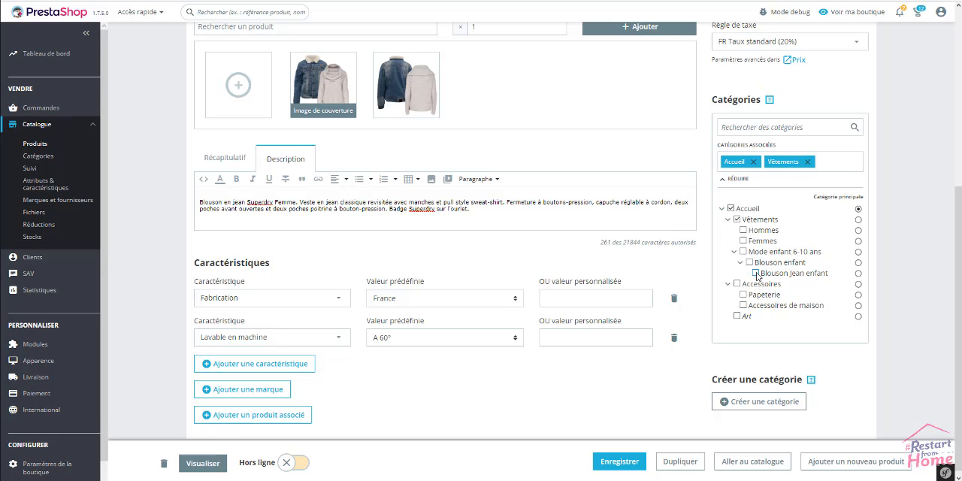
{"action": "left_click", "coordinate": [756, 274]}
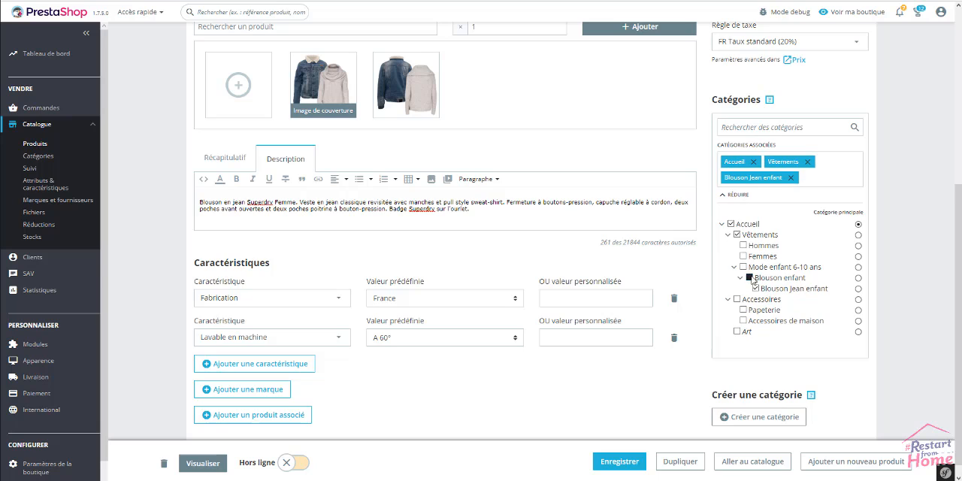
{"action": "left_click", "coordinate": [749, 277]}
{"action": "left_click", "coordinate": [743, 282]}
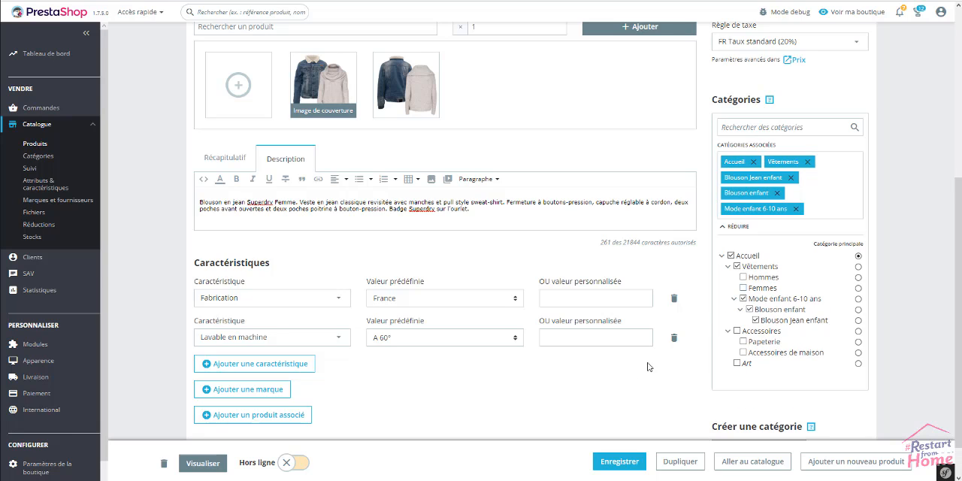
{"action": "left_click", "coordinate": [621, 462]}
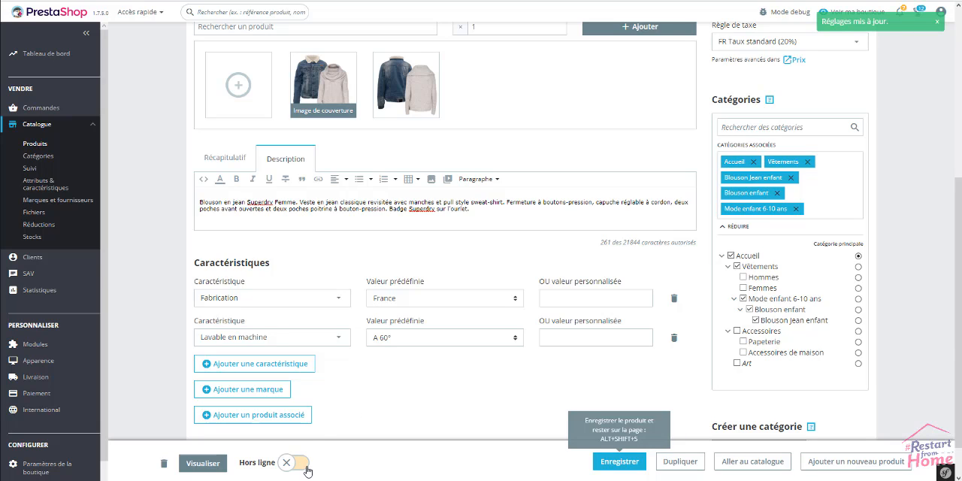
Put the pack online and preview its shop page, including the pack contents and description.
{"action": "left_click", "coordinate": [303, 465]}
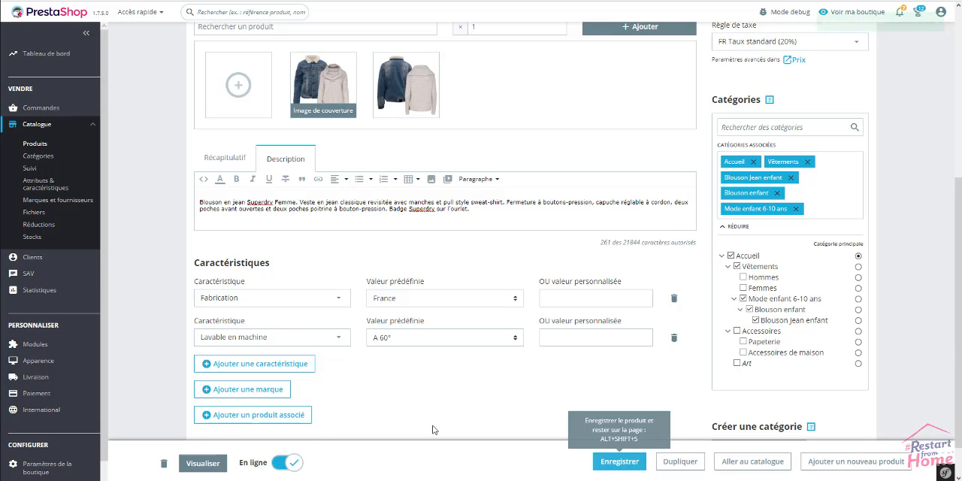
{"action": "left_click", "coordinate": [203, 463]}
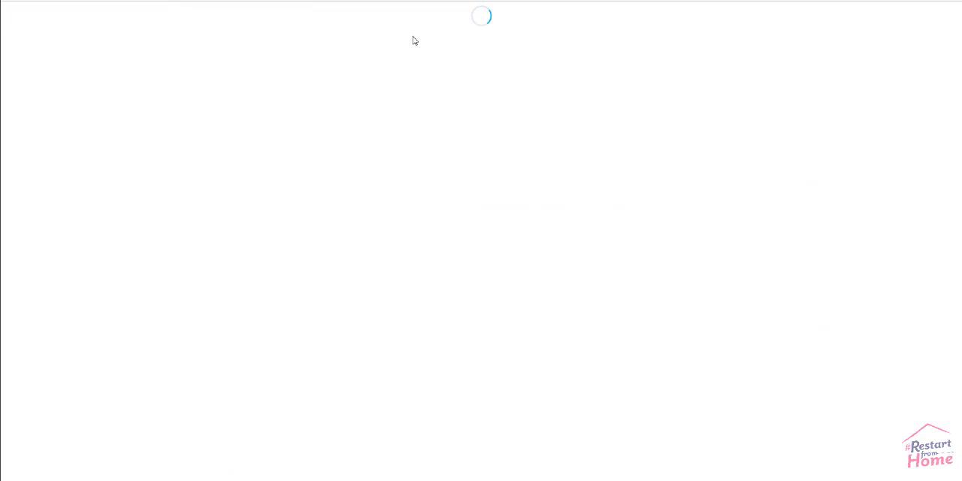
{"action": "left_click", "coordinate": [408, 22]}
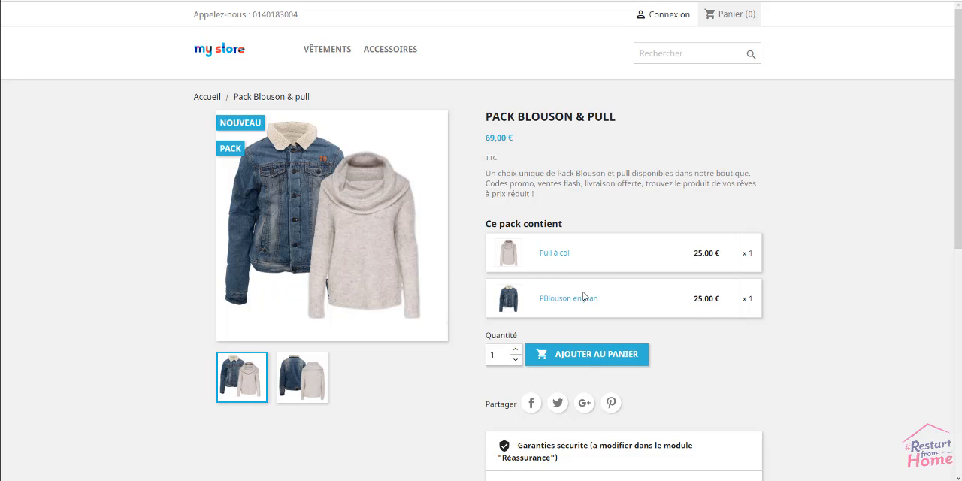
{"action": "scroll", "coordinate": [861, 277], "scroll_direction": "down", "scroll_amount": 3}
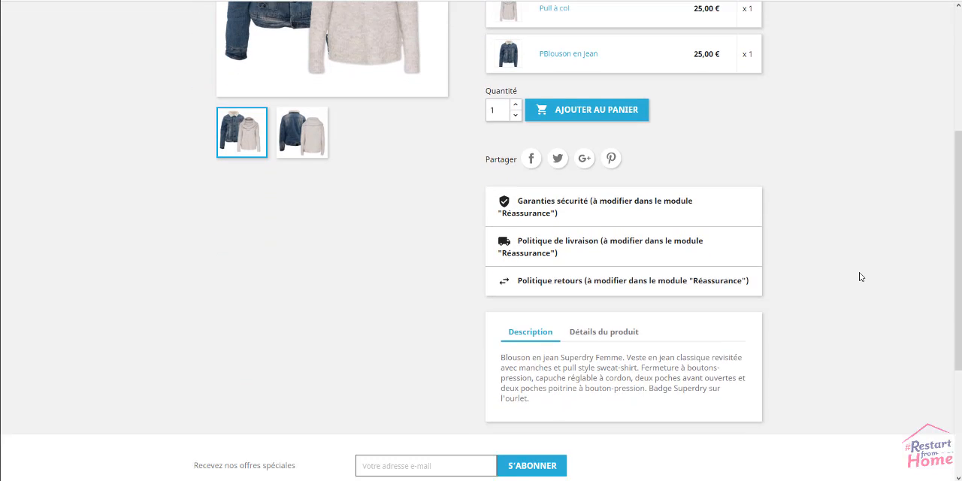
{"action": "scroll", "coordinate": [801, 279], "scroll_direction": "up", "scroll_amount": 1}
{"action": "scroll", "coordinate": [795, 273], "scroll_direction": "up", "scroll_amount": 3}
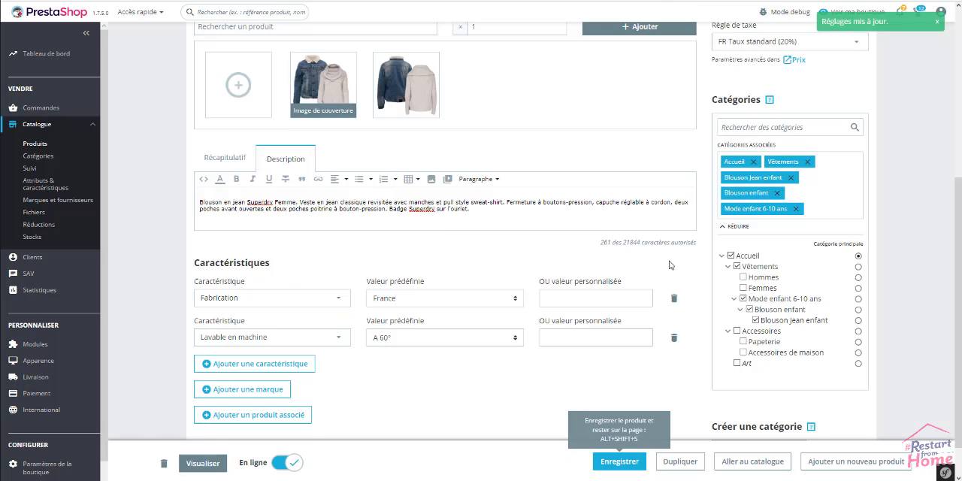
Set the pack's tax-inclusive price (TTC) to 49 € in the product form and save it.
{"action": "scroll", "coordinate": [652, 270], "scroll_direction": "up", "scroll_amount": 2}
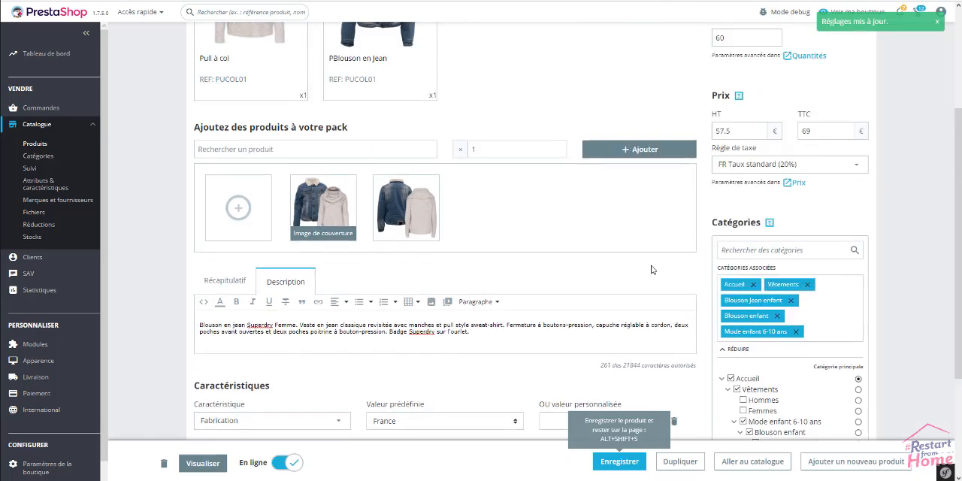
{"action": "scroll", "coordinate": [652, 270], "scroll_direction": "up", "scroll_amount": 2}
{"action": "double_click", "coordinate": [807, 265]}
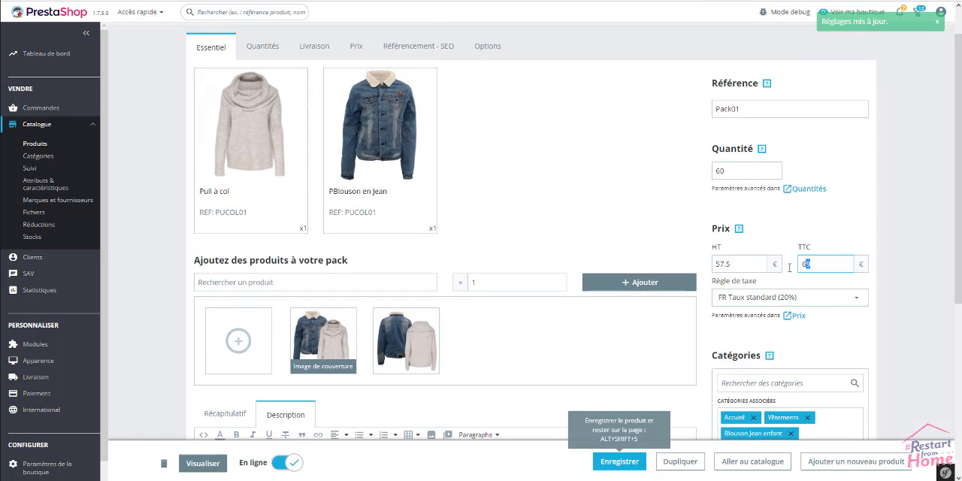
{"action": "type", "text": "49"}
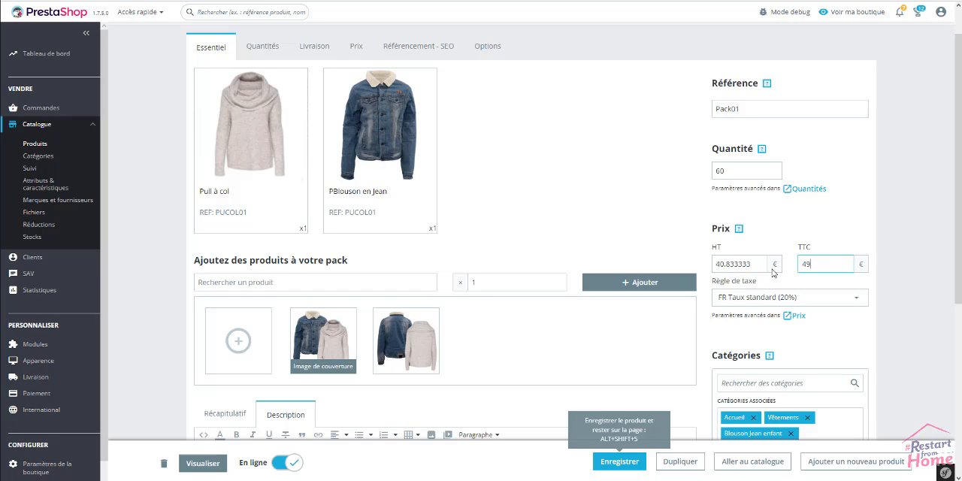
{"action": "left_click", "coordinate": [621, 461]}
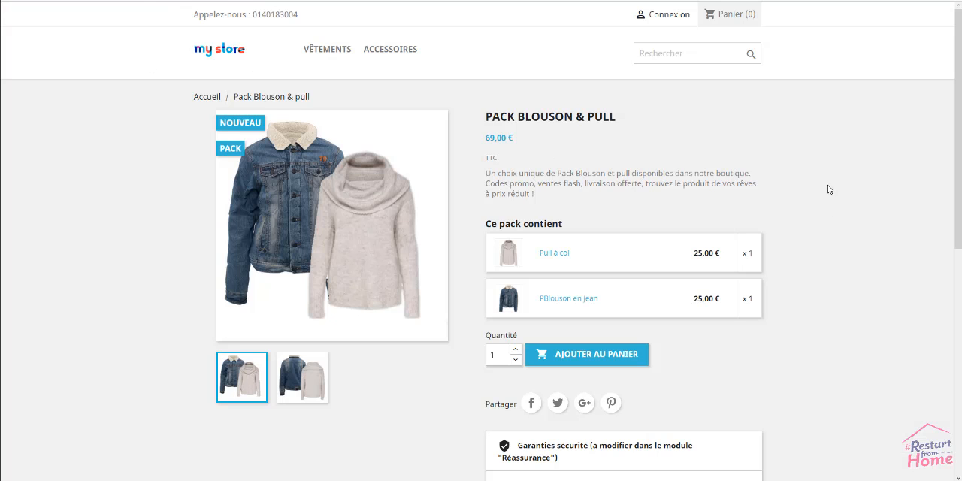
Reload the pack's shop page and check its price and the comparison line beneath it.
{"action": "right_click", "coordinate": [827, 182]}
{"action": "left_click", "coordinate": [840, 213]}
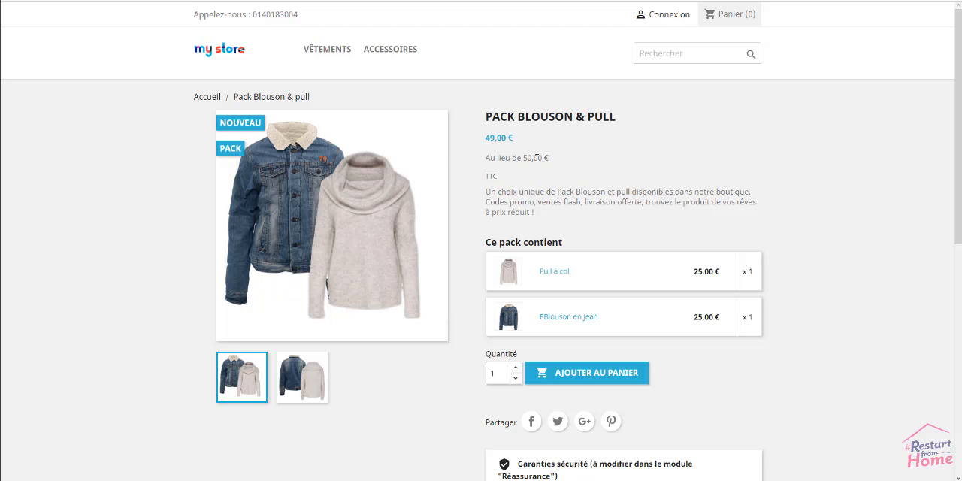
{"action": "mouse_move", "coordinate": [548, 158]}
{"action": "left_mouse_down"}
{"action": "mouse_move", "coordinate": [484, 161]}
{"action": "mouse_move", "coordinate": [536, 156]}
{"action": "left_mouse_up"}
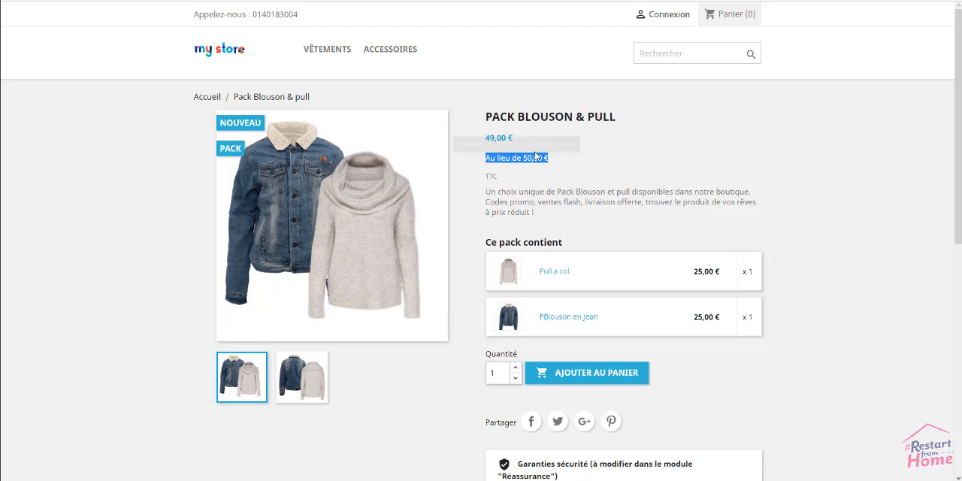
{"action": "left_click", "coordinate": [660, 154]}
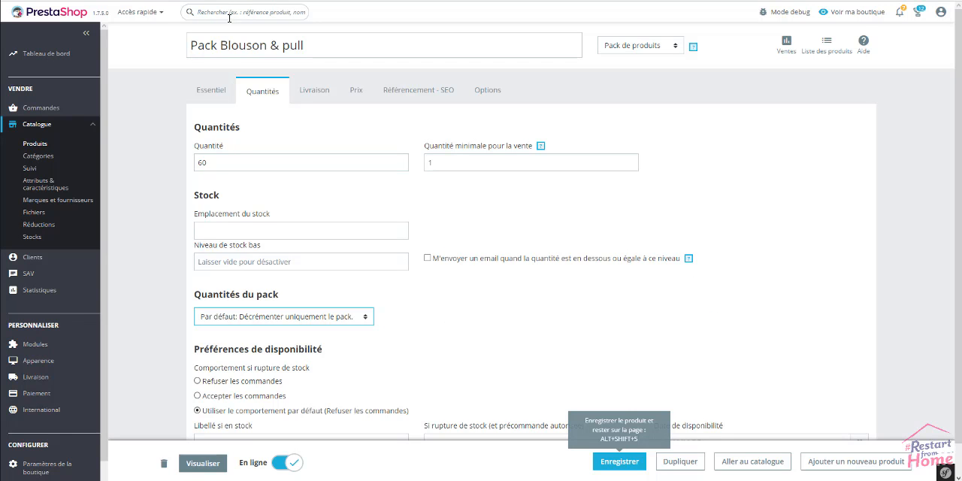
Review the pack's essential information and its quantity settings in the product form.
{"action": "left_click", "coordinate": [209, 90]}
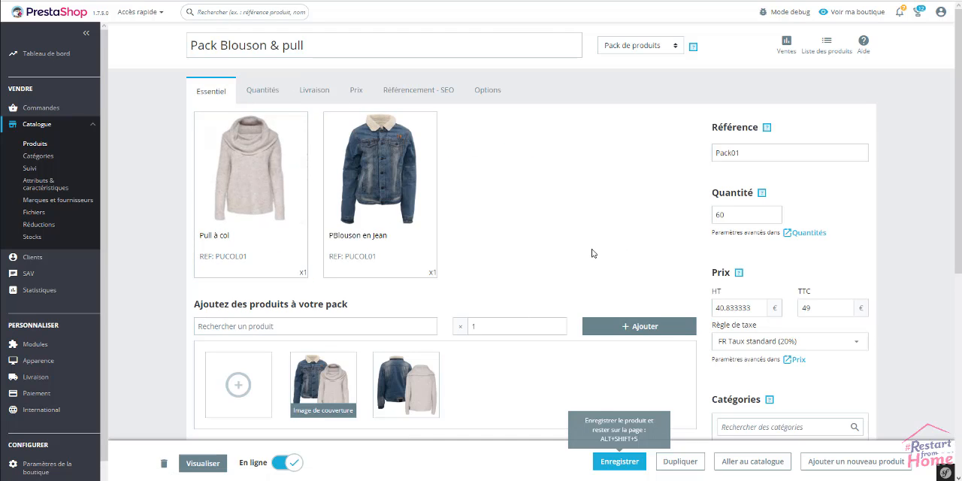
{"action": "left_click", "coordinate": [263, 94]}
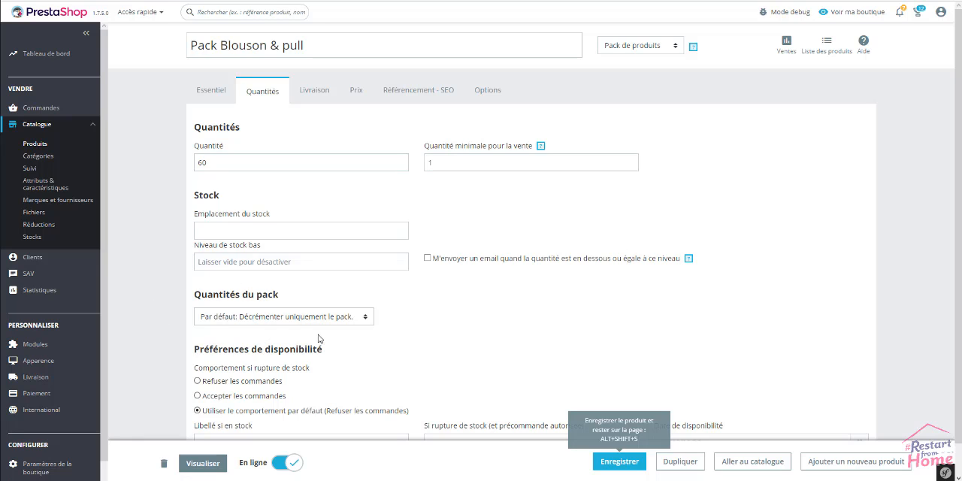
Review the pack's available stock decrement options, keep the default one, and return to its essential information.
{"action": "left_click", "coordinate": [366, 321]}
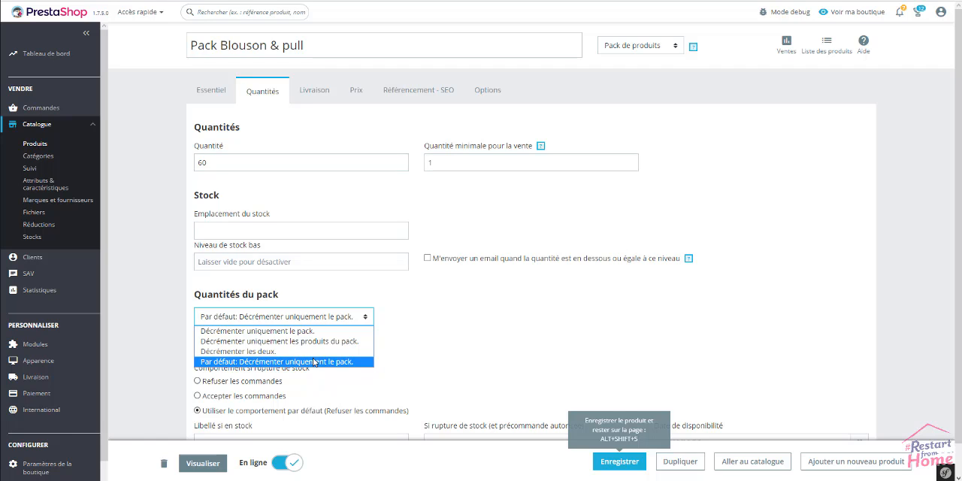
{"action": "left_click", "coordinate": [476, 343]}
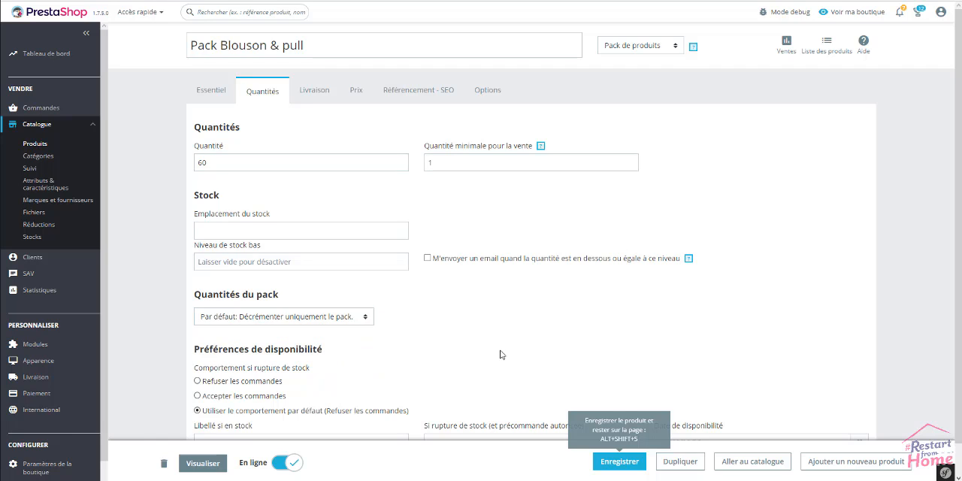
{"action": "left_click", "coordinate": [211, 91]}
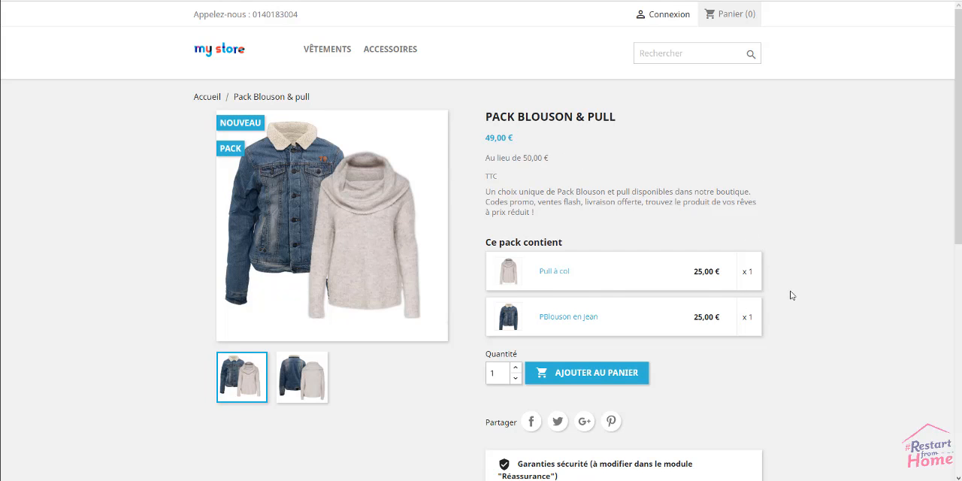
Look over the pack's shop page, including its price, contents, reassurance blocks and description area.
{"action": "scroll", "coordinate": [790, 295], "scroll_direction": "down", "scroll_amount": 2}
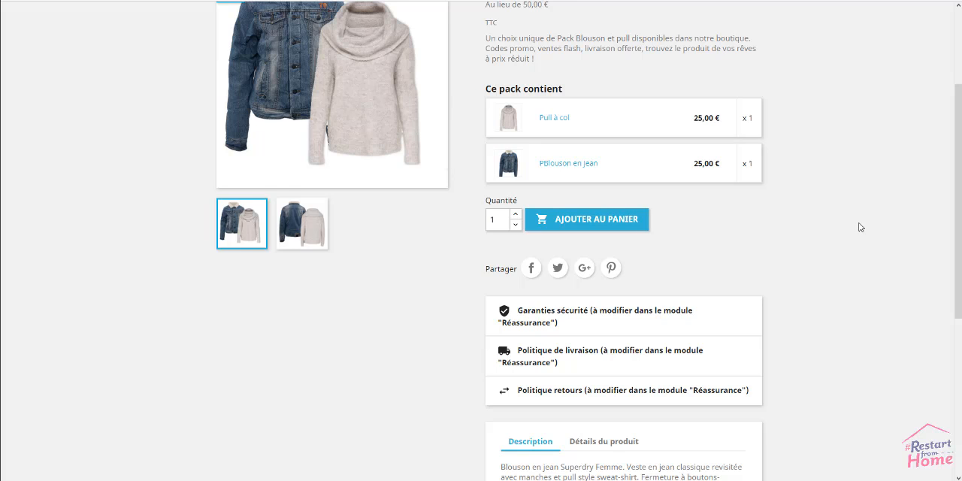
{"action": "scroll", "coordinate": [860, 227], "scroll_direction": "up", "scroll_amount": 1}
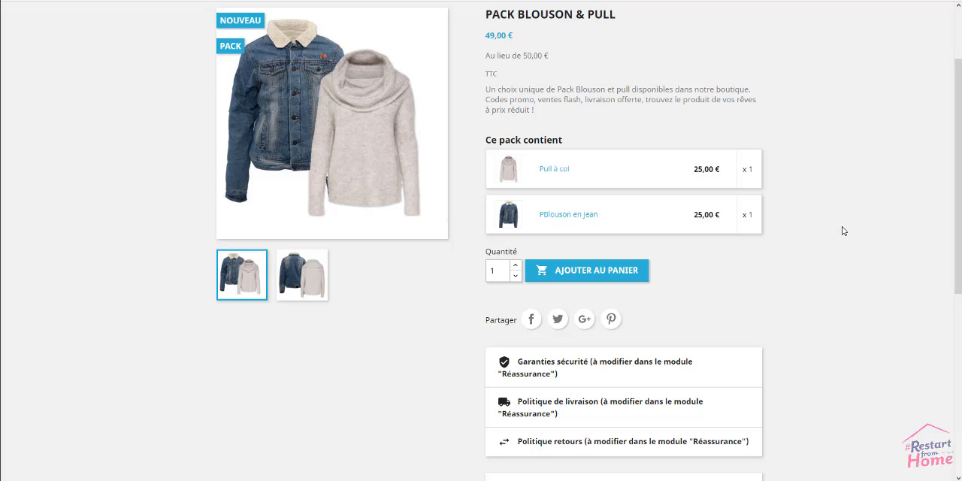
{"action": "scroll", "coordinate": [843, 231], "scroll_direction": "up", "scroll_amount": 3}
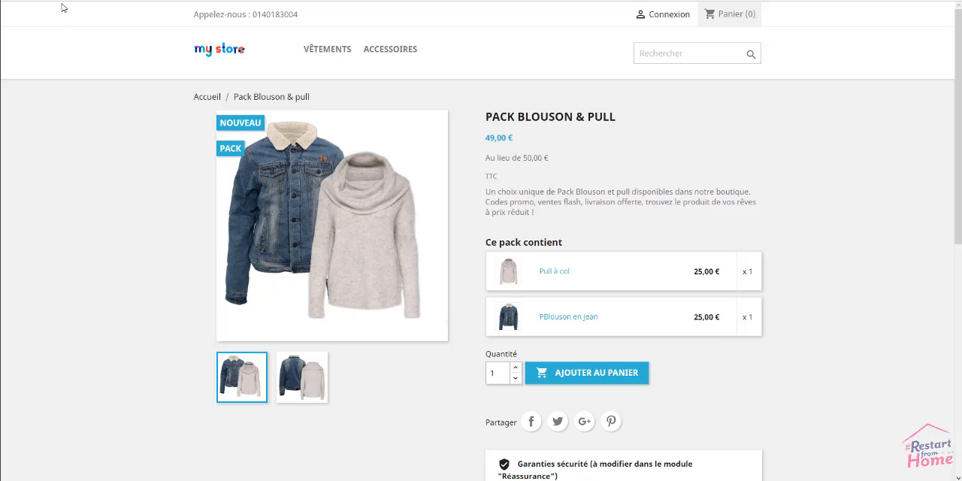
Create a new product of type Produit dématérialisé and name it "Cours pour apprendre à coudre".
{"action": "left_click", "coordinate": [87, 1]}
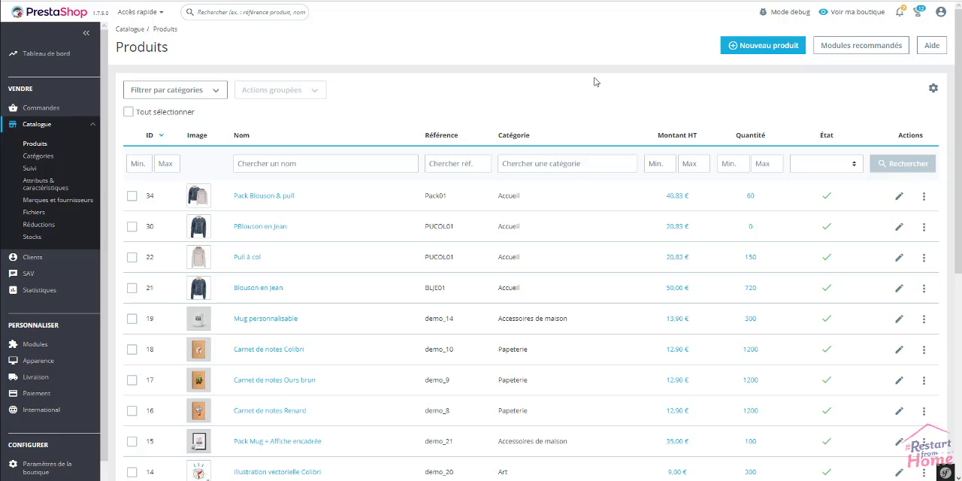
{"action": "left_click", "coordinate": [763, 46]}
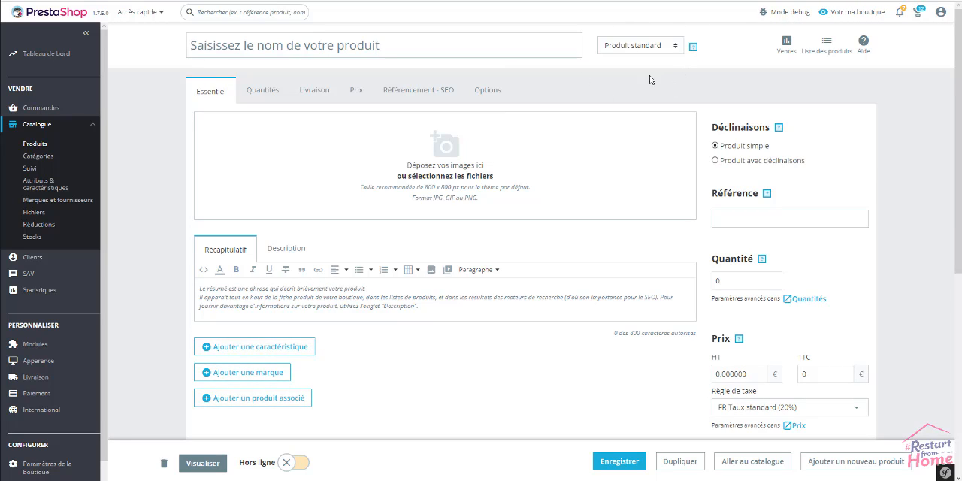
{"action": "left_click", "coordinate": [664, 50]}
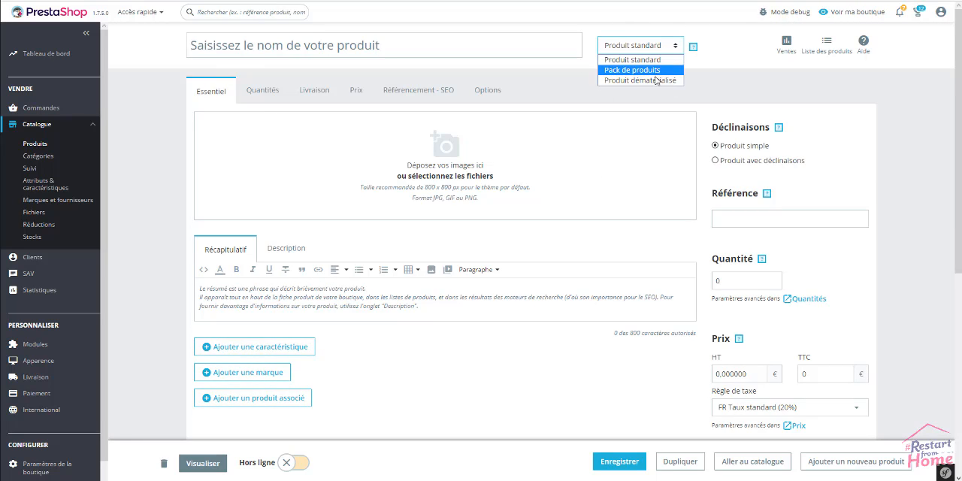
{"action": "left_click", "coordinate": [631, 80]}
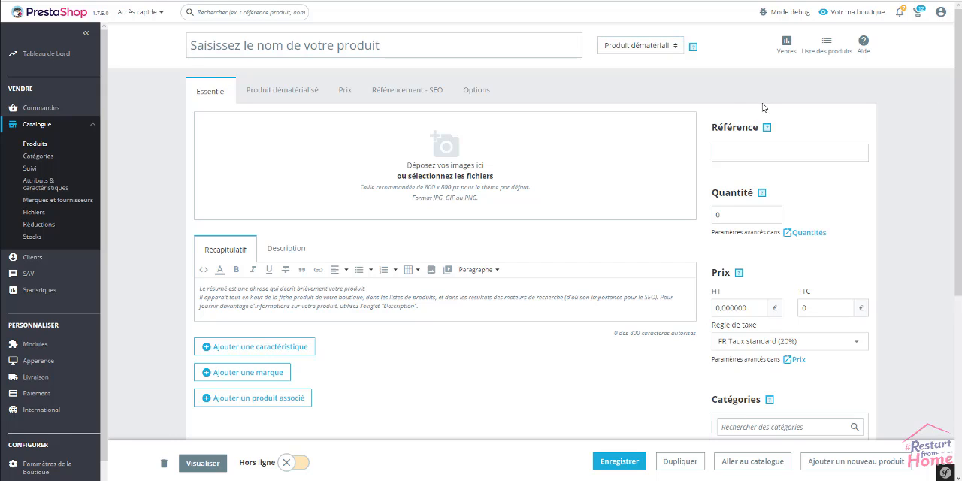
{"action": "left_click", "coordinate": [279, 43]}
{"action": "type", "text": "Cours pour apprendre à coudre"}
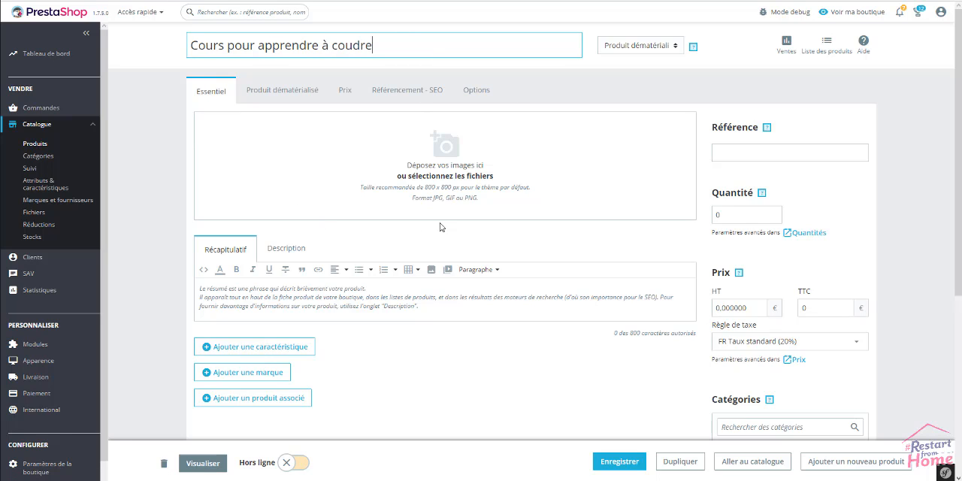
Add the image apprendre-a-creer-ses-vetements.jpg to the sewing course product.
{"action": "left_click", "coordinate": [455, 166]}
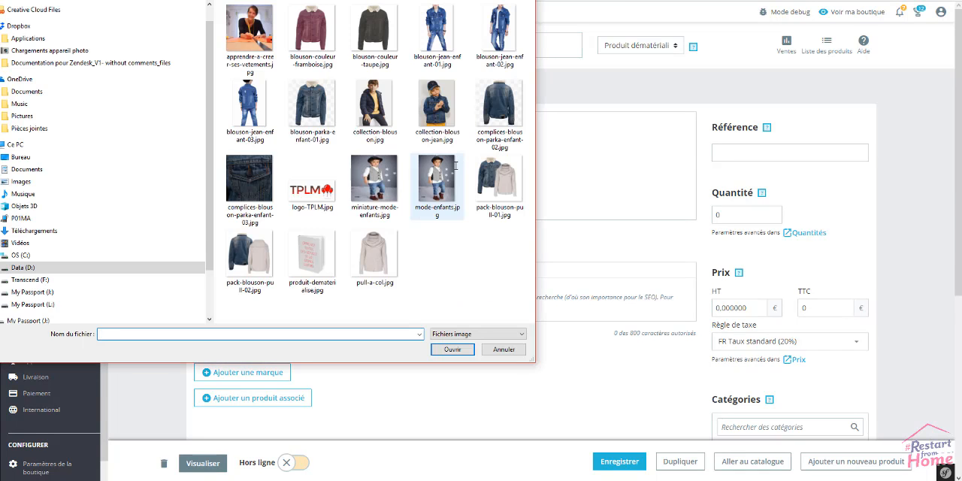
{"action": "left_click", "coordinate": [249, 33]}
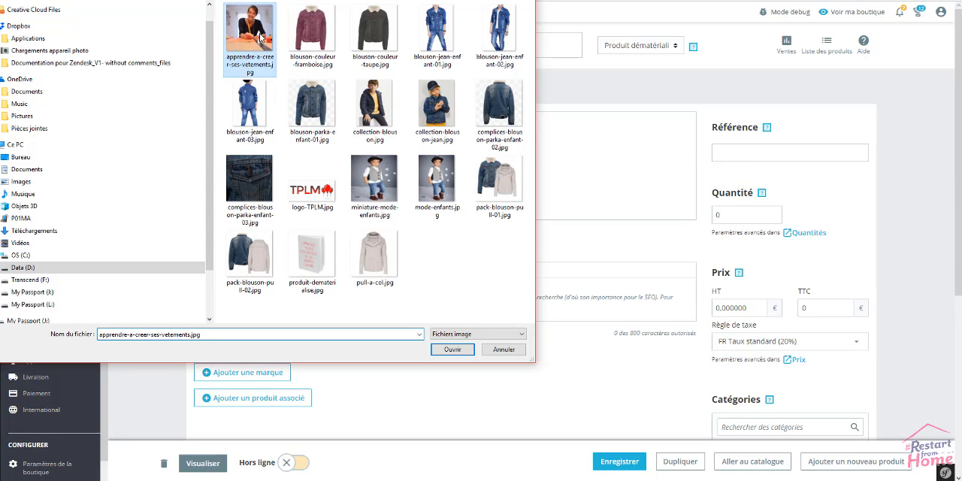
{"action": "left_click", "coordinate": [451, 350]}
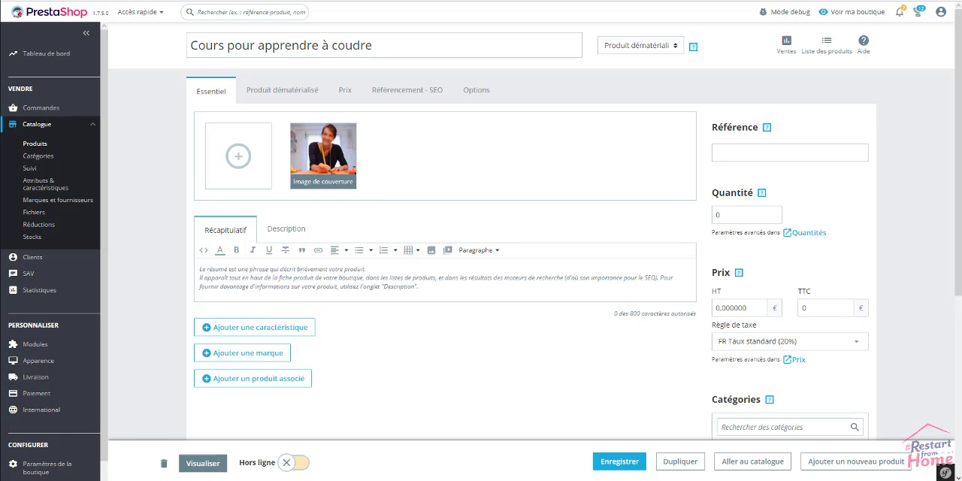
Paste the text about learning to sew straight as the product summary and the text about pinning fabrics as its description.
{"action": "left_click", "coordinate": [480, 281]}
{"action": "type", "text": "Si vous souhaitez apprendre comment coudre droit, régler les points que vous avez sélectionnés sur votre machine, coudre un arrondi... allez voir dans la rubrique \"exercices d'entraînement\", il y a tout ce qu'il faut !"}
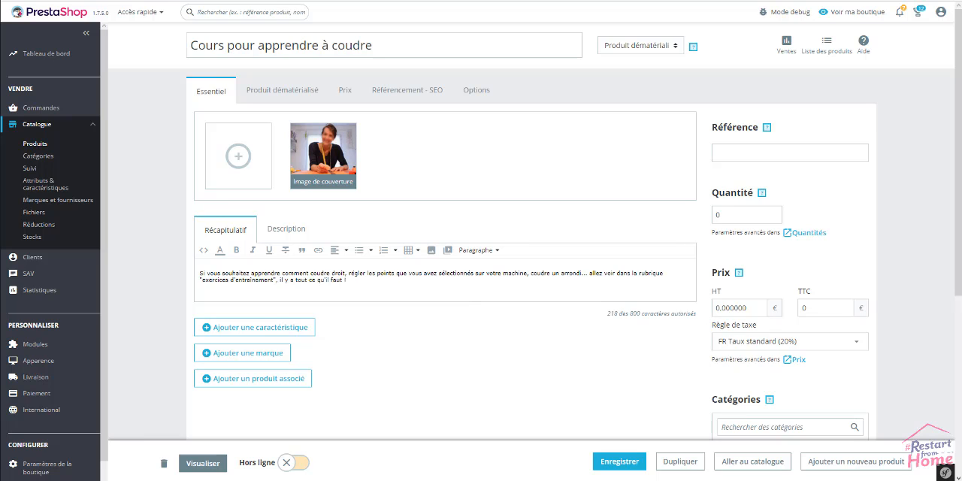
{"action": "left_click", "coordinate": [295, 233]}
{"action": "type", "text": "Et oui, vous devez passer par quelques étapes avant de commencer la couture de votre ouvrage ! Mais celle-ci est importante si vous voulez que vos tissus ne bougent pas pendant la couture : il faut épingler vos tissus ensemble."}
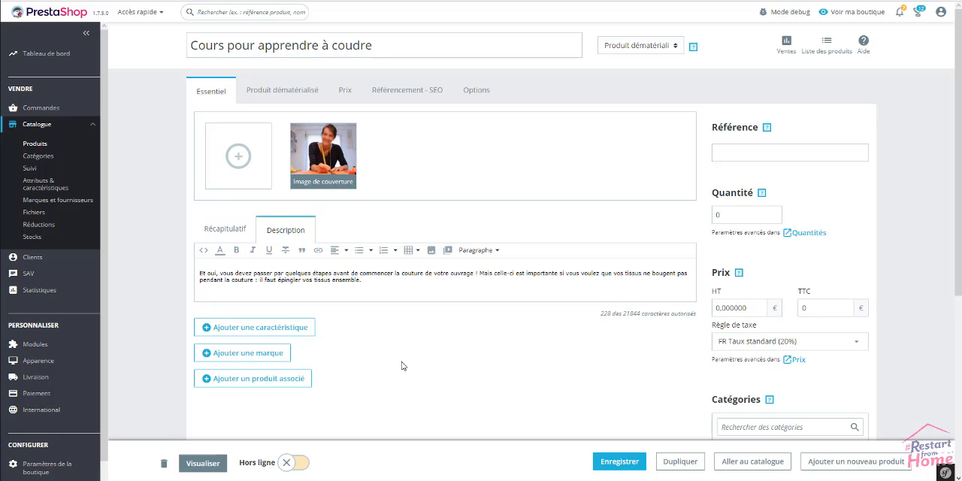
{"action": "left_click_drag", "start_coordinate": [264, 314], "coordinate": [269, 329]}
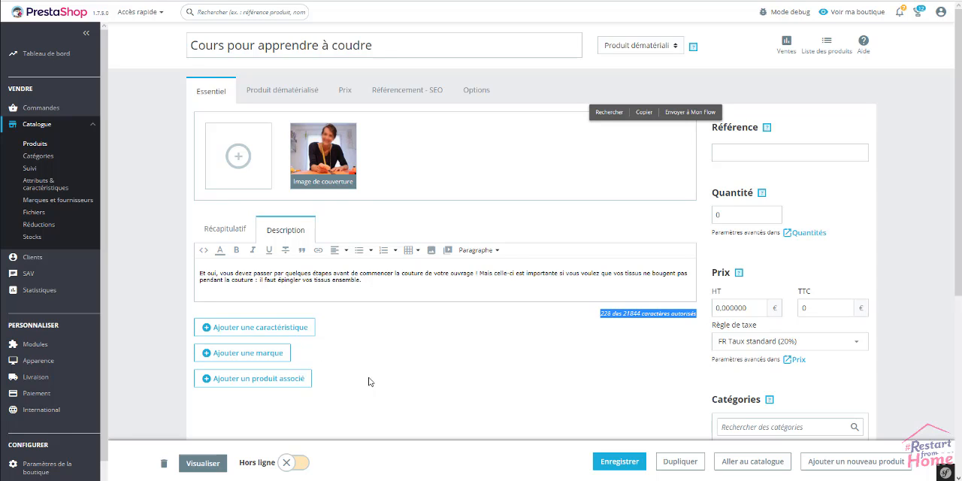
{"action": "left_click", "coordinate": [927, 269]}
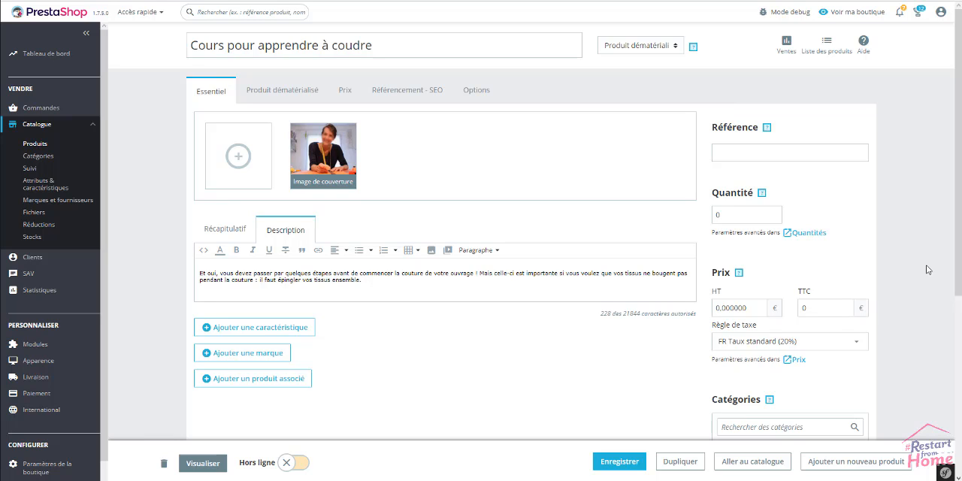
Set the course's reference to CO02, its quantity to 40 and its tax-inclusive price (TTC) to 22 €.
{"action": "left_click", "coordinate": [748, 152]}
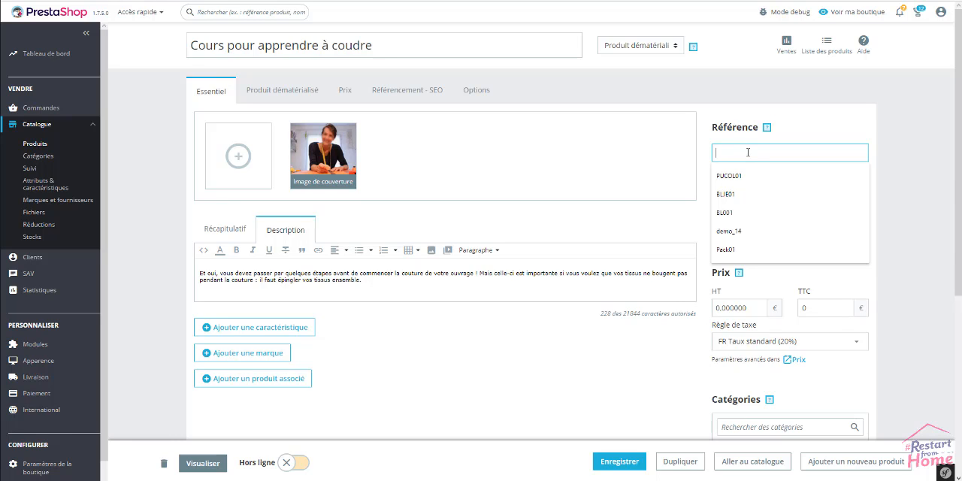
{"action": "type", "text": "CO"}
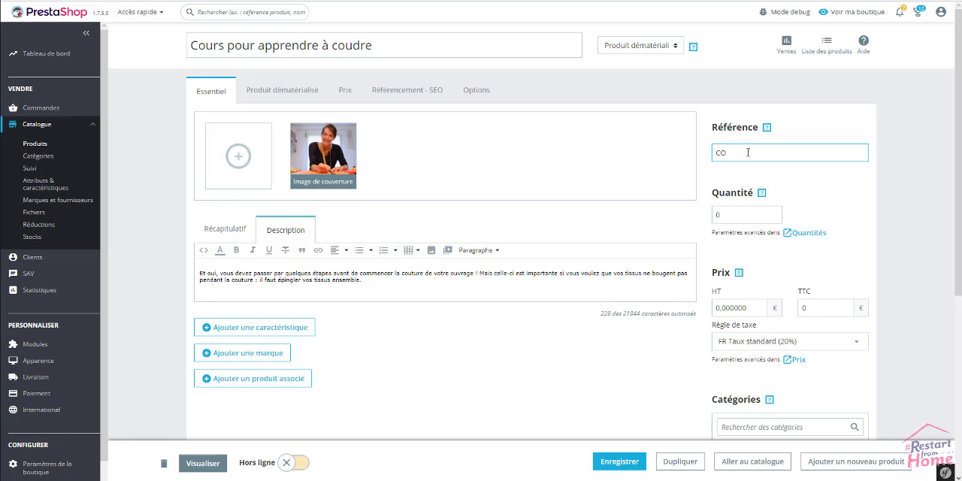
{"action": "type", "text": "02"}
{"action": "left_click", "coordinate": [751, 216]}
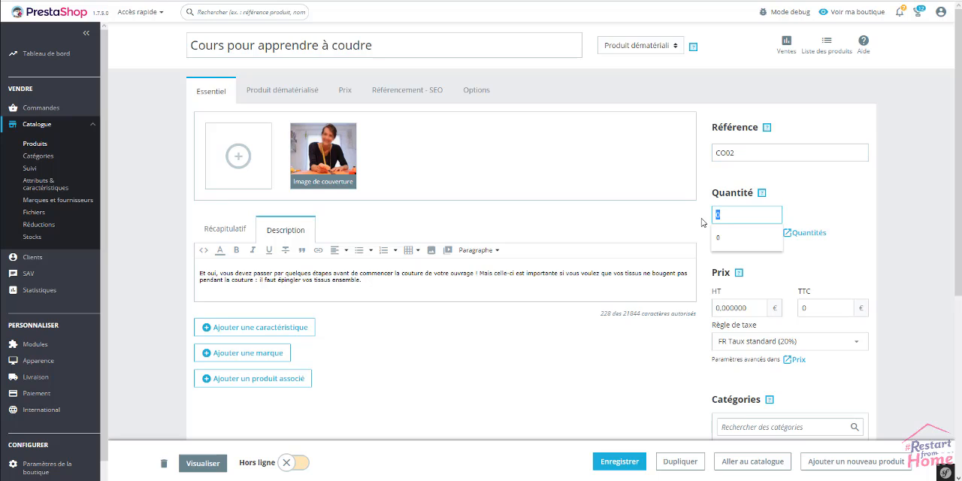
{"action": "type", "text": "40"}
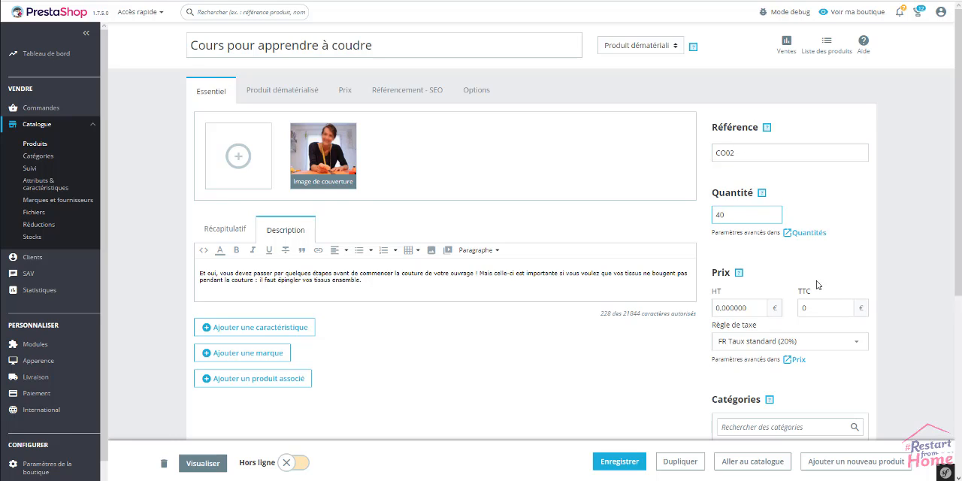
{"action": "left_click", "coordinate": [834, 314]}
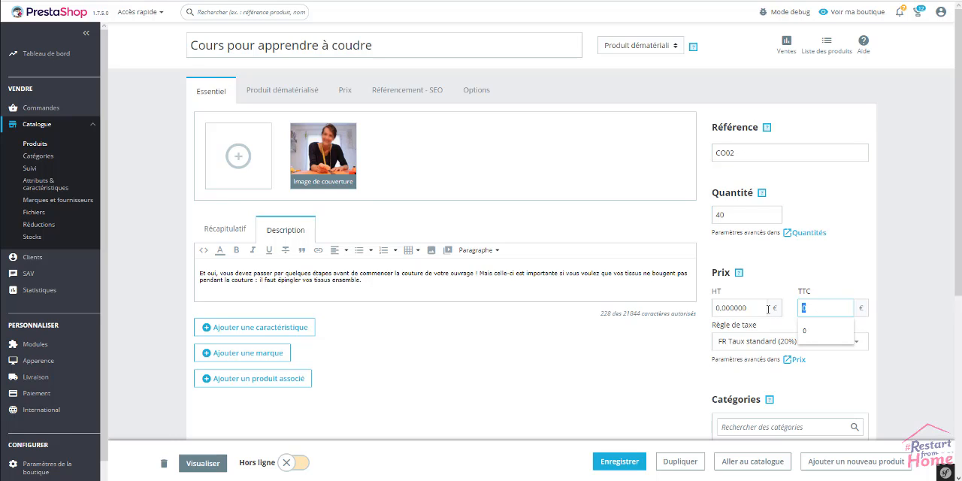
{"action": "type", "text": "22"}
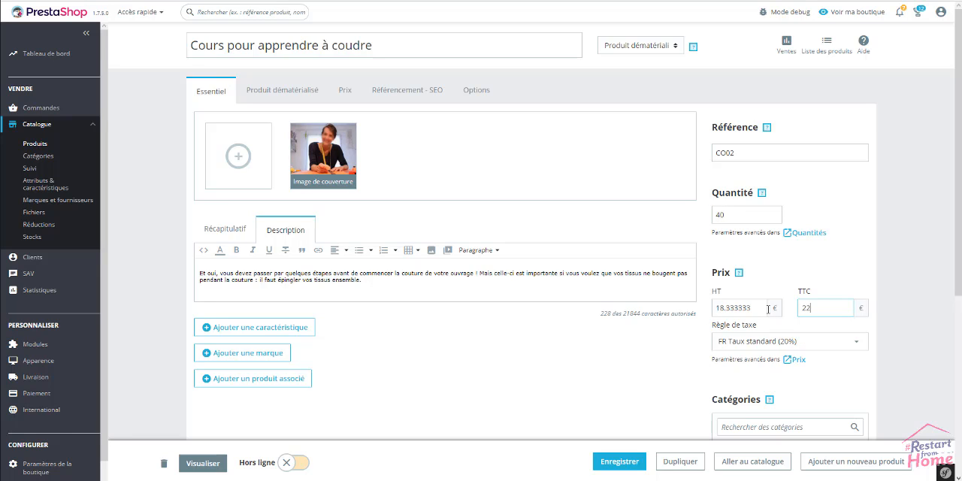
{"action": "left_click", "coordinate": [874, 272]}
Review the course's quantity, stock, associated-file and availability settings, and return to its essential information.
{"action": "left_click", "coordinate": [281, 91]}
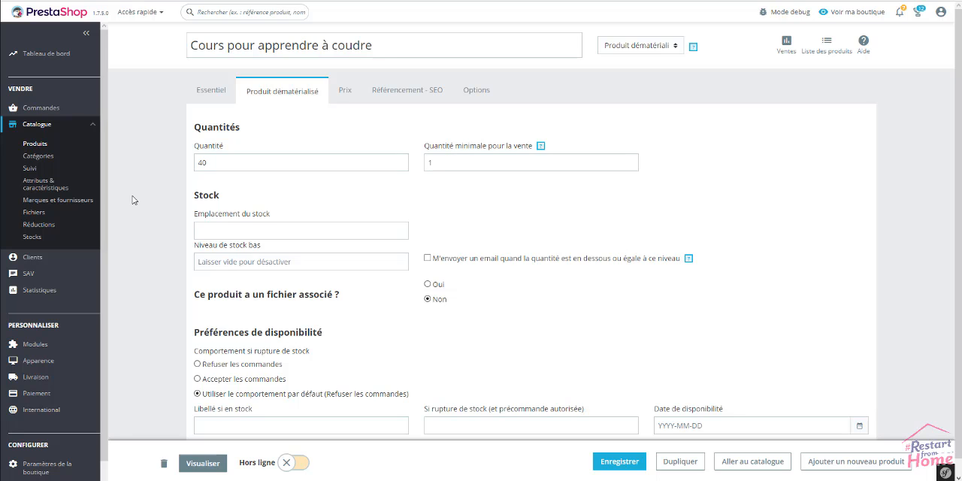
{"action": "scroll", "coordinate": [136, 203], "scroll_direction": "down", "scroll_amount": 1}
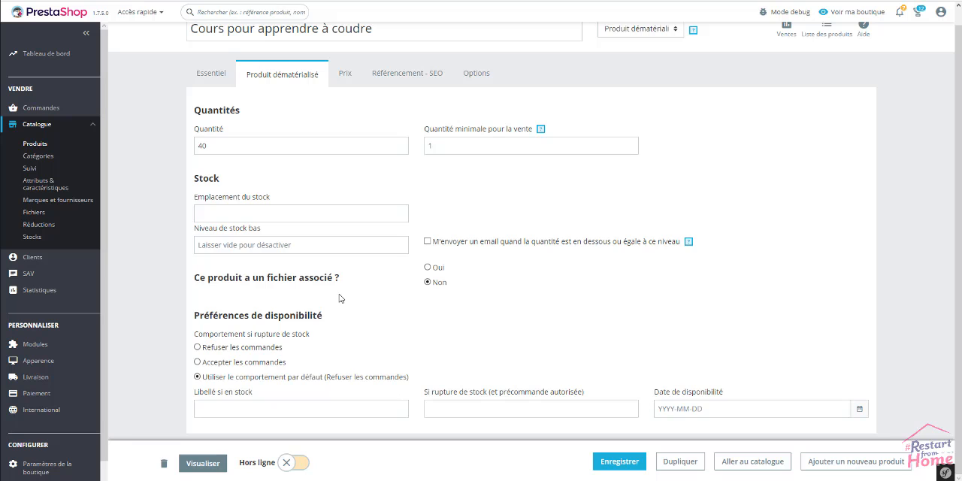
{"action": "left_click", "coordinate": [214, 77]}
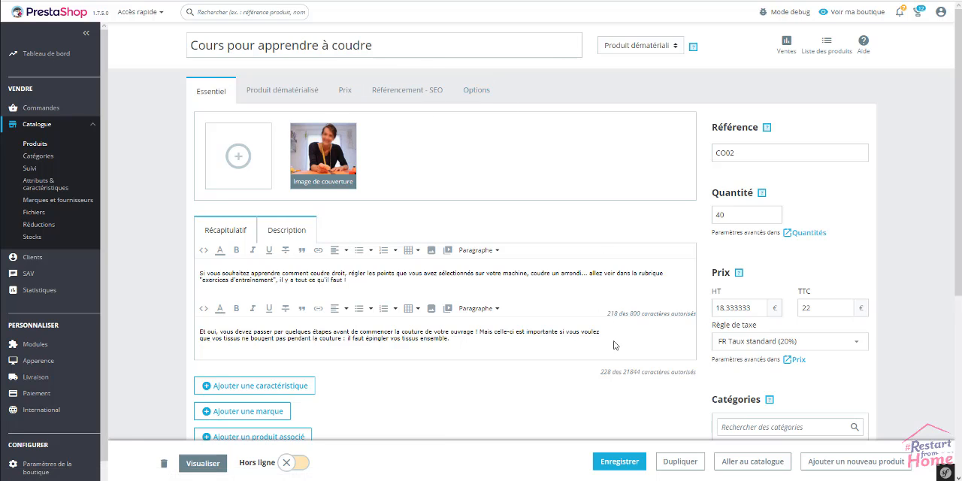
Save the sewing course, put it online and preview its shop page down to the description.
{"action": "left_click", "coordinate": [621, 461]}
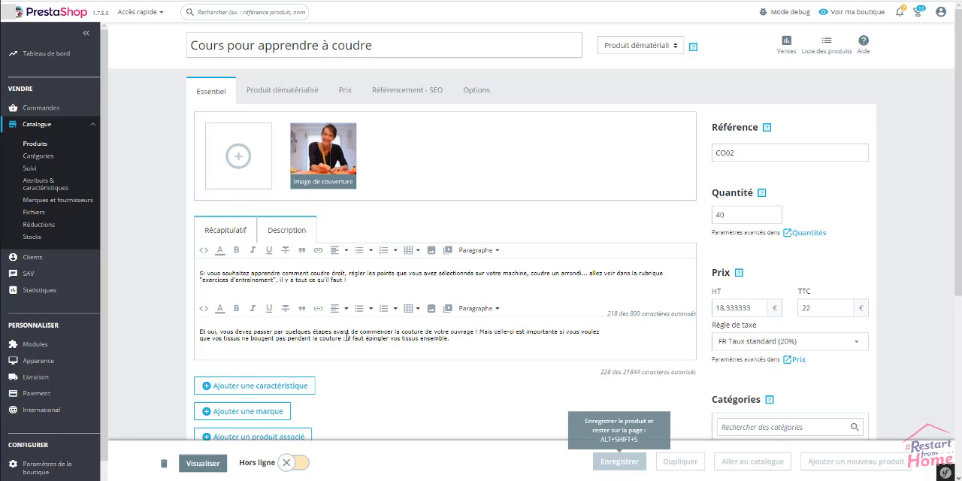
{"action": "left_click", "coordinate": [301, 464]}
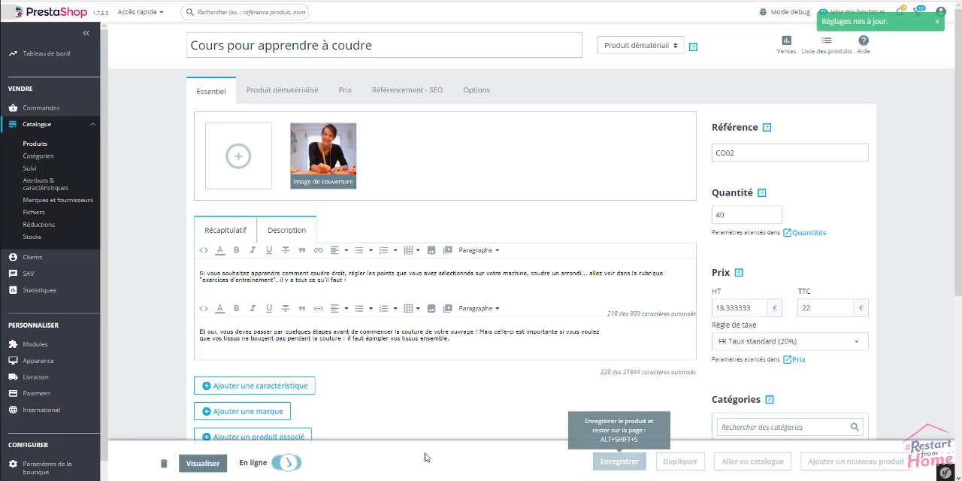
{"action": "left_click", "coordinate": [212, 466]}
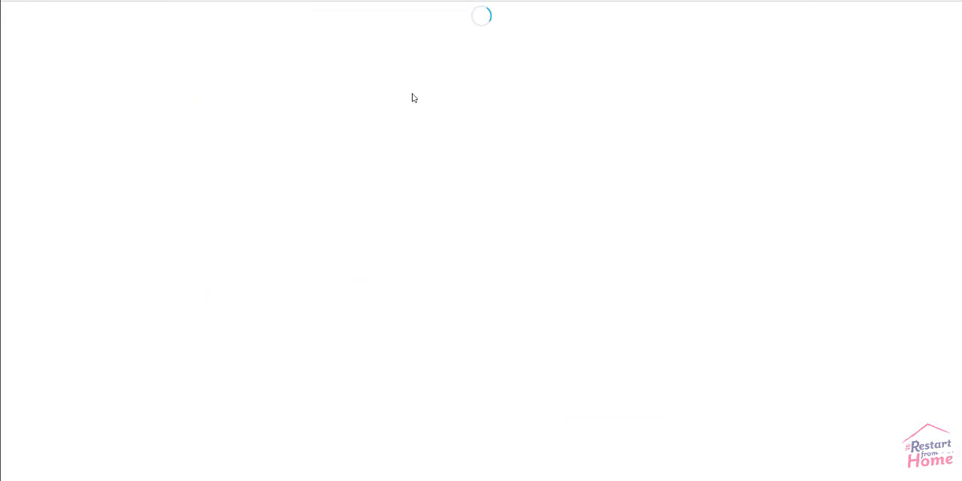
{"action": "left_click", "coordinate": [429, 26]}
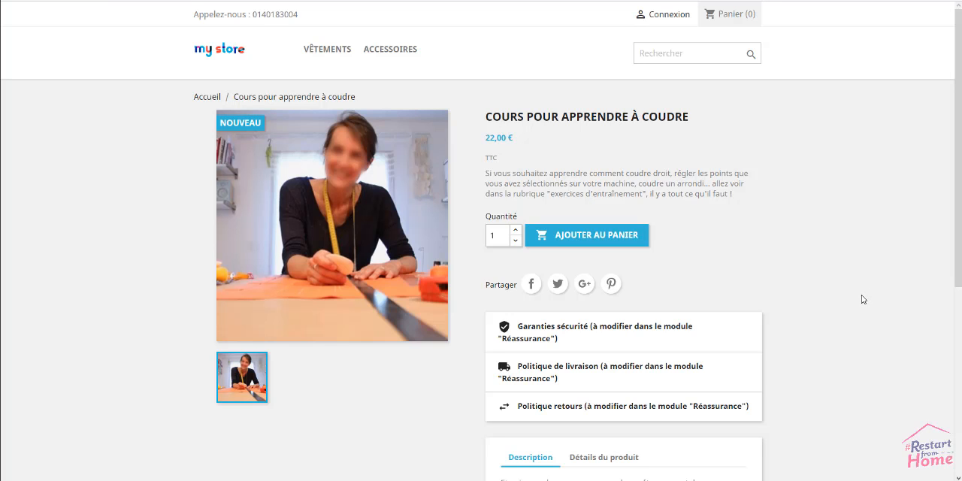
{"action": "scroll", "coordinate": [863, 299], "scroll_direction": "down", "scroll_amount": 2}
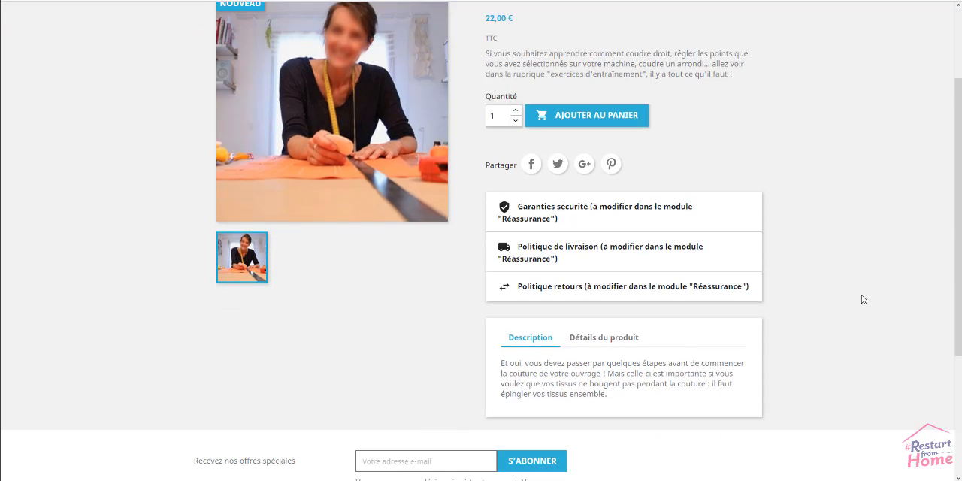
{"action": "scroll", "coordinate": [863, 299], "scroll_direction": "up", "scroll_amount": 2}
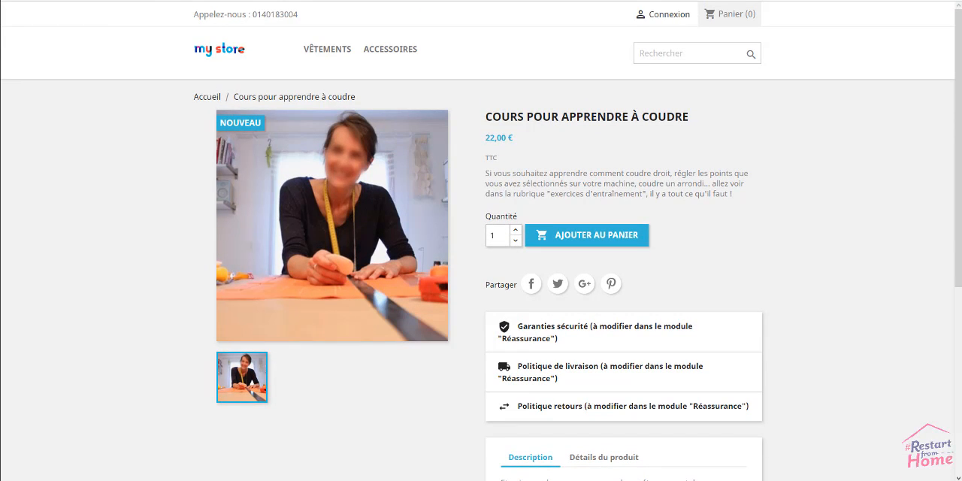
Return from the shop preview to the back office, go to the product catalogue and start a new product.
{"action": "left_click", "coordinate": [83, 1]}
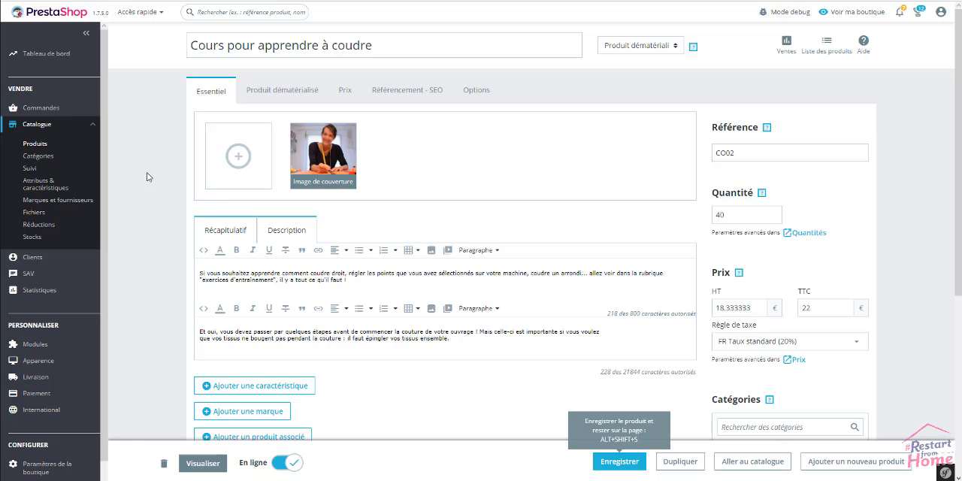
{"action": "left_click", "coordinate": [278, 92]}
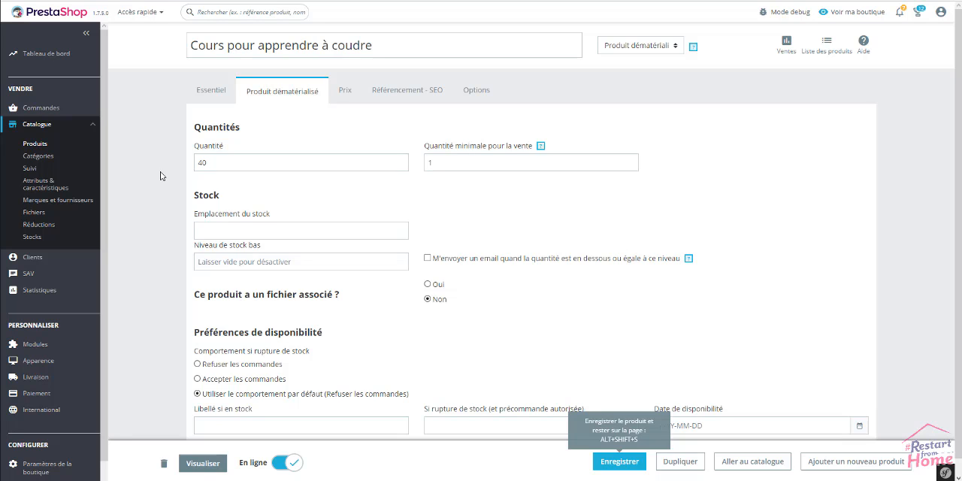
{"action": "left_click", "coordinate": [44, 145]}
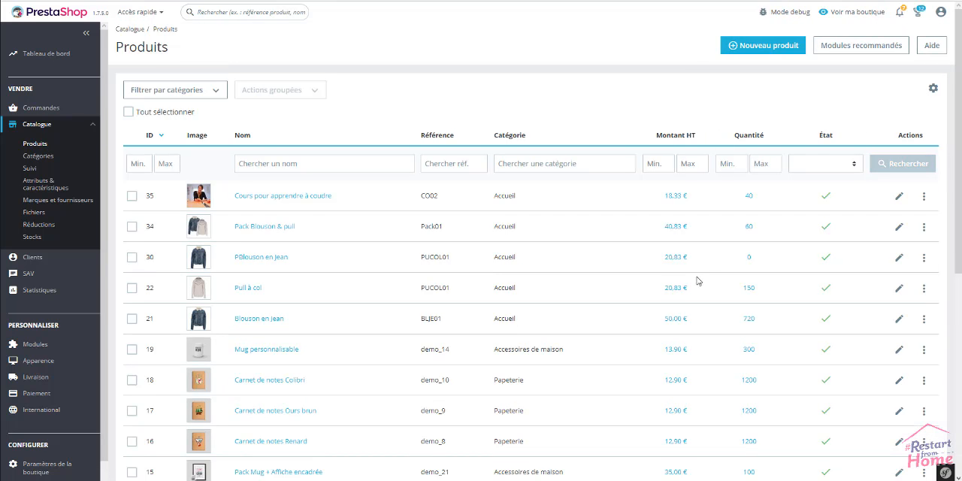
{"action": "left_click", "coordinate": [778, 48]}
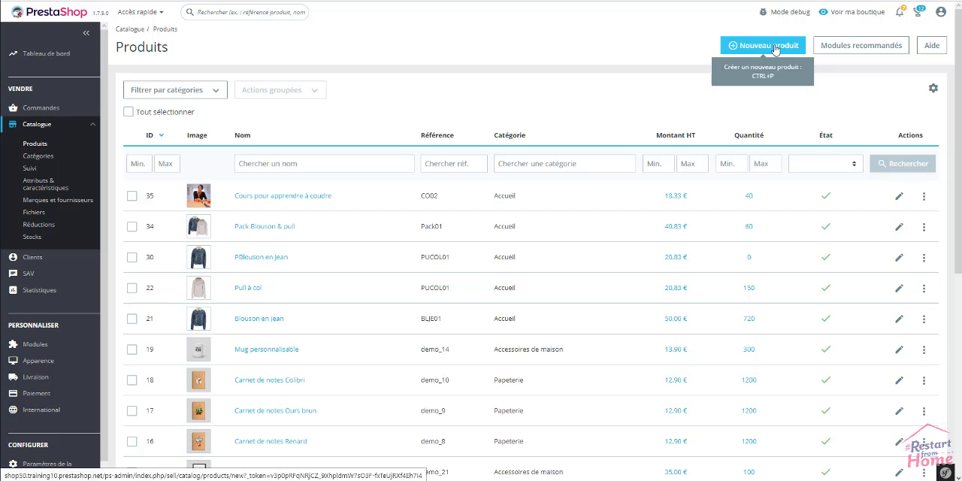
{"action": "left_click", "coordinate": [775, 46]}
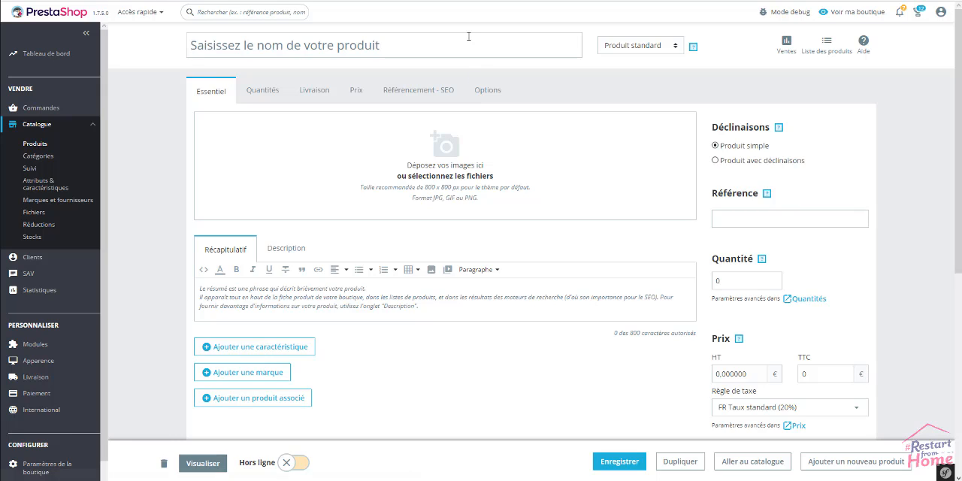
Set the new product's type to Produit dématérialisé and name it Le livre des techniques de base pour coudre.
{"action": "left_click", "coordinate": [640, 47]}
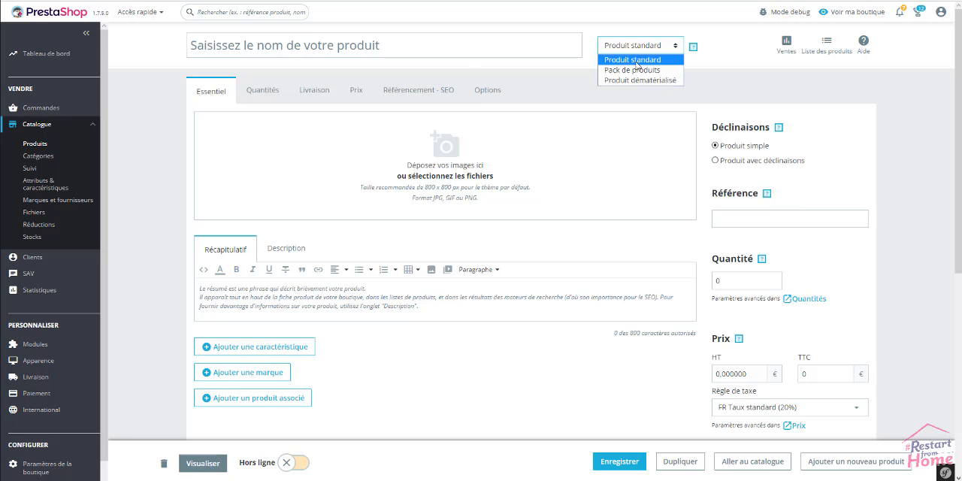
{"action": "left_click", "coordinate": [634, 78]}
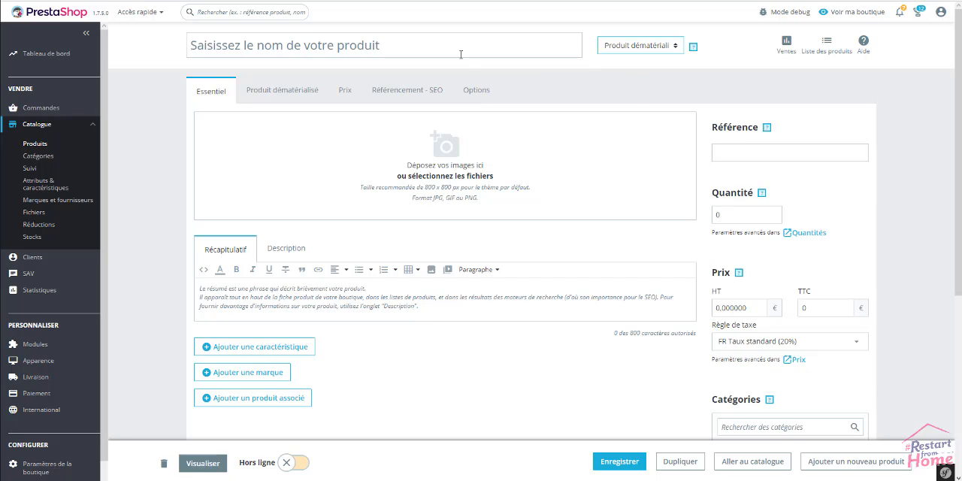
{"action": "left_click", "coordinate": [394, 48]}
{"action": "type", "text": "Le livre des techniques de base pour coudre"}
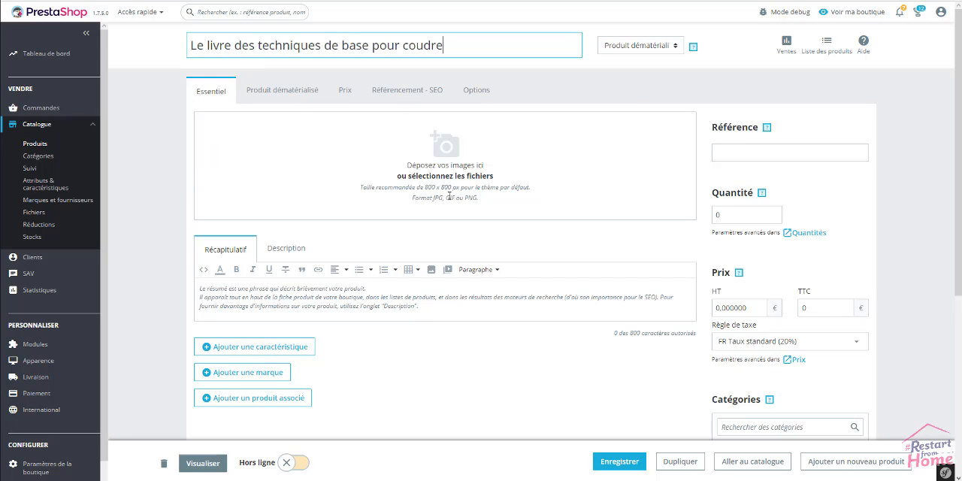
{"action": "left_click", "coordinate": [185, 163]}
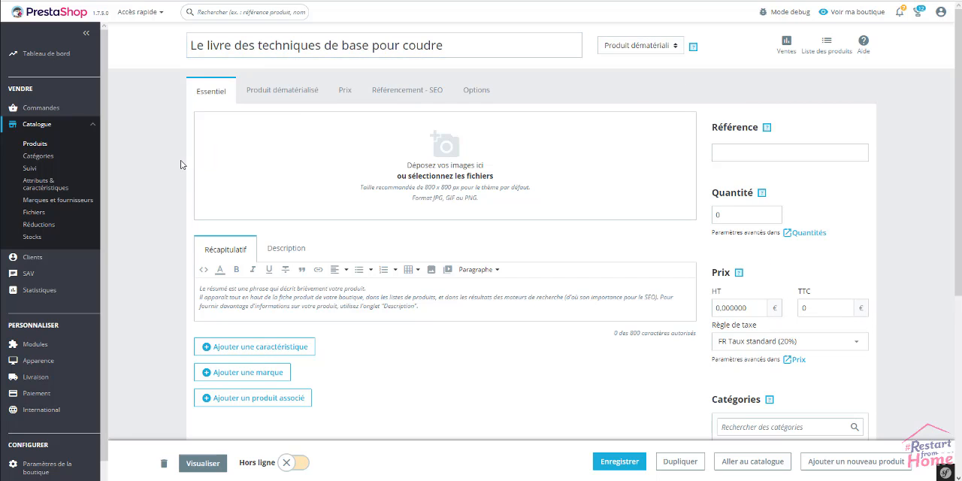
Add the image produit-dematerialise.jpg to the sewing book product.
{"action": "left_click", "coordinate": [448, 174]}
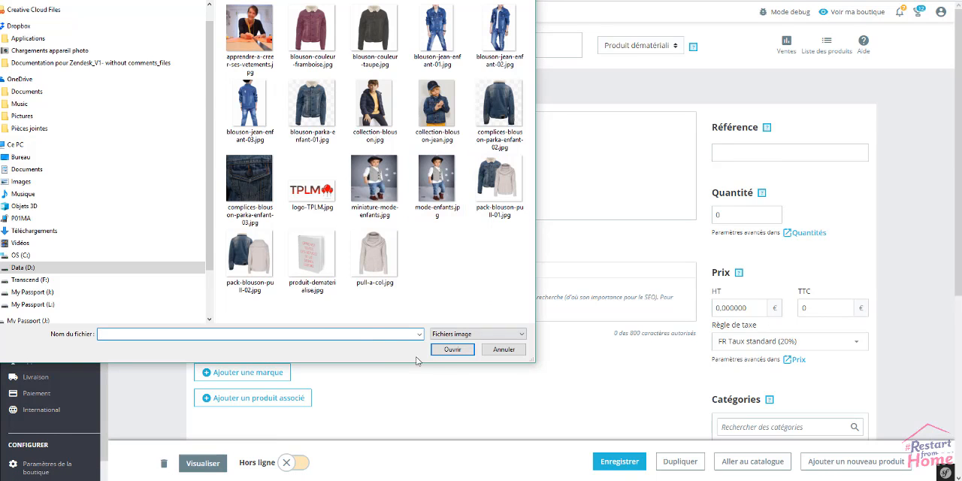
{"action": "left_click", "coordinate": [316, 299]}
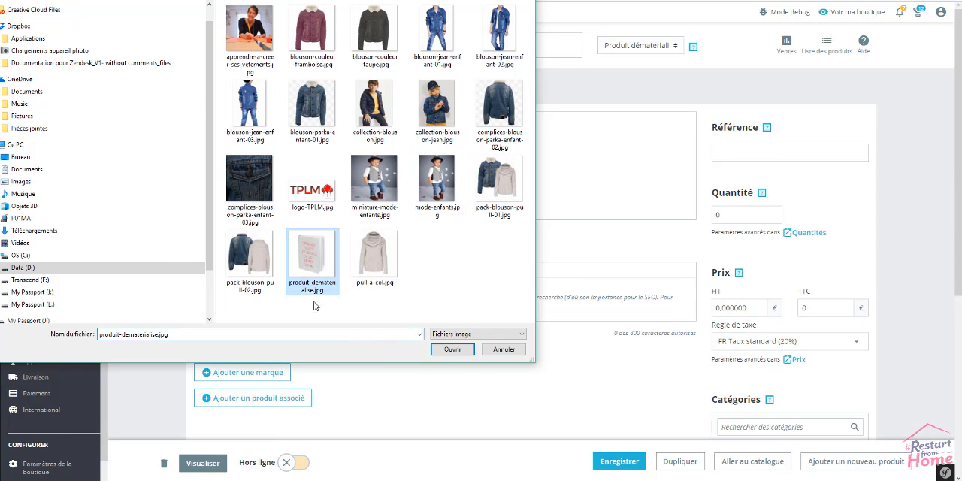
{"action": "left_click", "coordinate": [453, 350]}
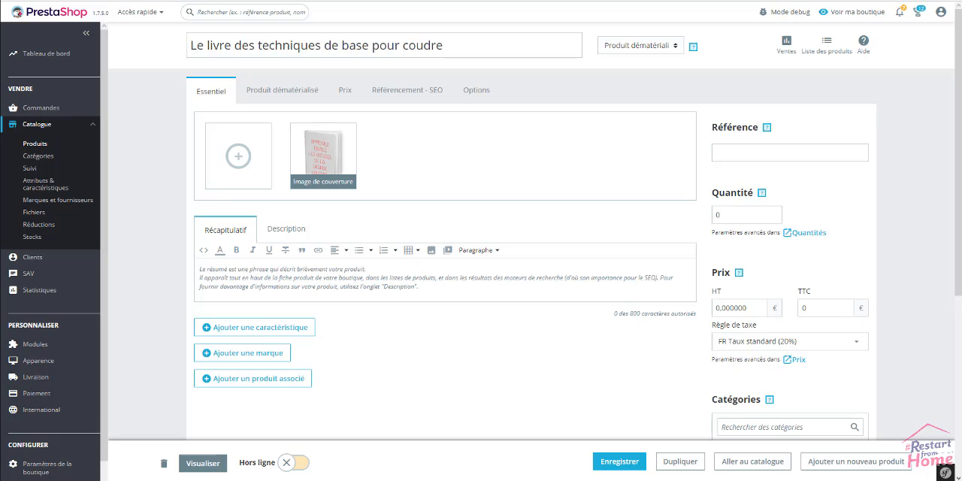
Paste the text about perfecting failed sewing as the book's summary and the text about couturiers' tricks as its description.
{"action": "left_click", "coordinate": [328, 286]}
{"action": "type", "text": "Ne vous affolez pas si votre couture semble ratée, vous avez toujours la possibilité de vosu perfectioner. Apprenez le bon geste pour perdre moins de temps en achetant notre guide."}
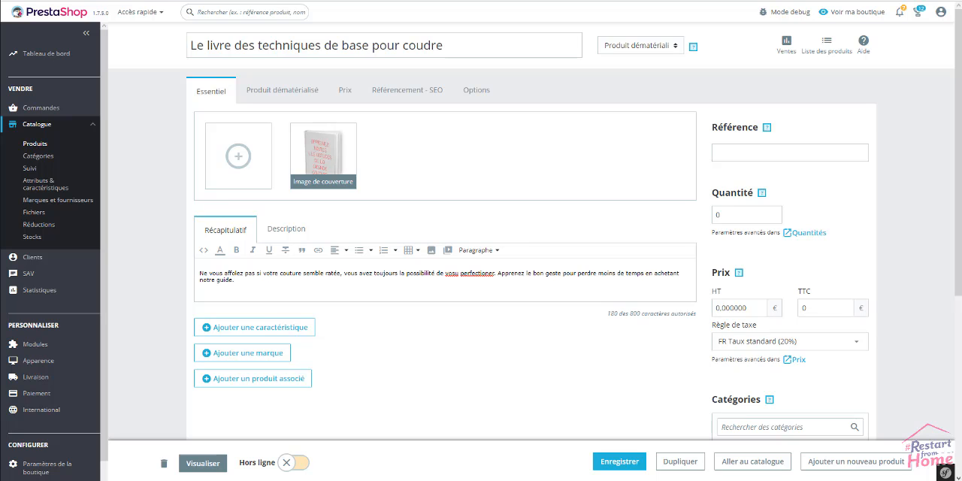
{"action": "left_click", "coordinate": [294, 229]}
{"action": "left_click", "coordinate": [311, 286]}
{"action": "type", "text": "Vous trouverez toutes les astuces pour apprendre à coudre correctement mais surtout tous les petits trucs des grands couturiers qui vous dévoilent leur plus grands secrets."}
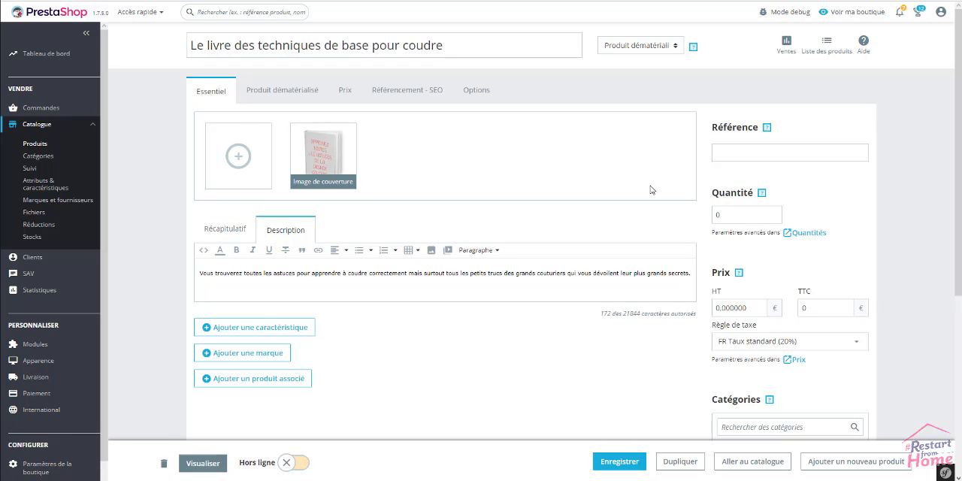
Set the book's reference to LT05, its quantity to 80 and its tax-inclusive price (TTC) to 19 €.
{"action": "left_click", "coordinate": [794, 153]}
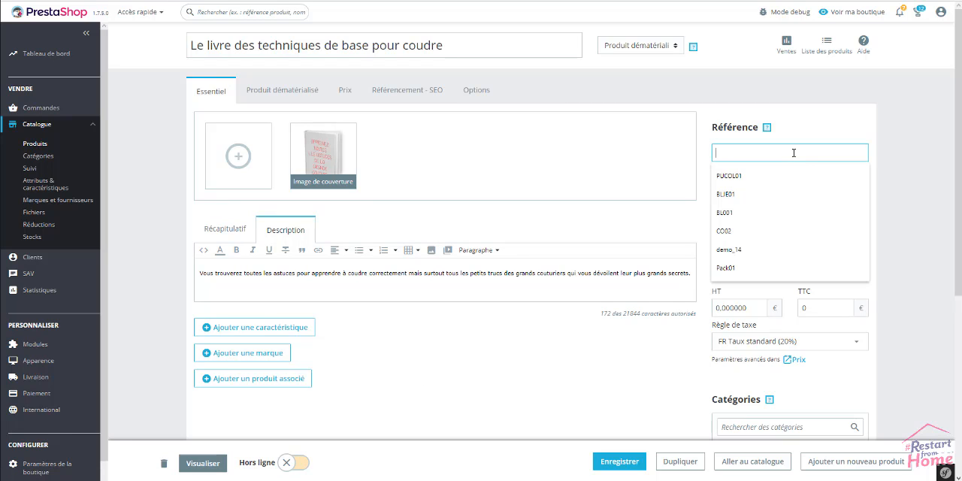
{"action": "type", "text": "L"}
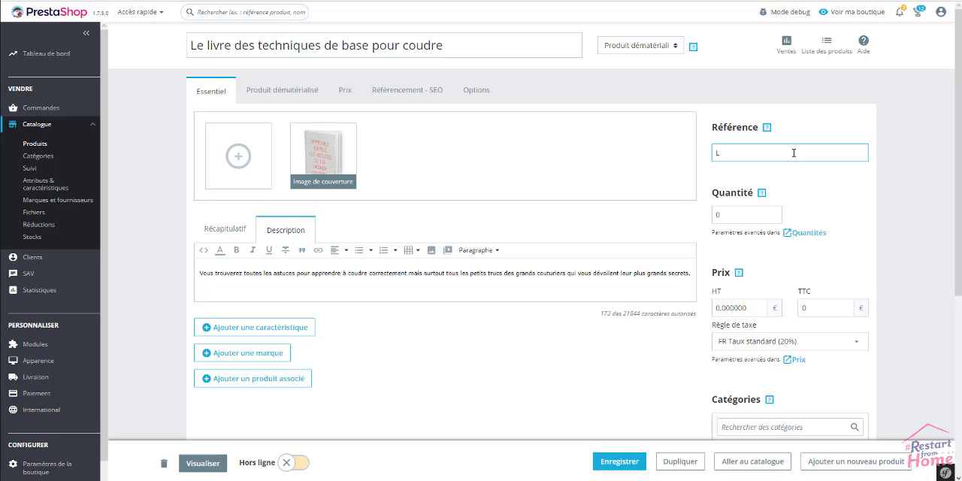
{"action": "type", "text": "T05"}
{"action": "key", "text": "Tab"}
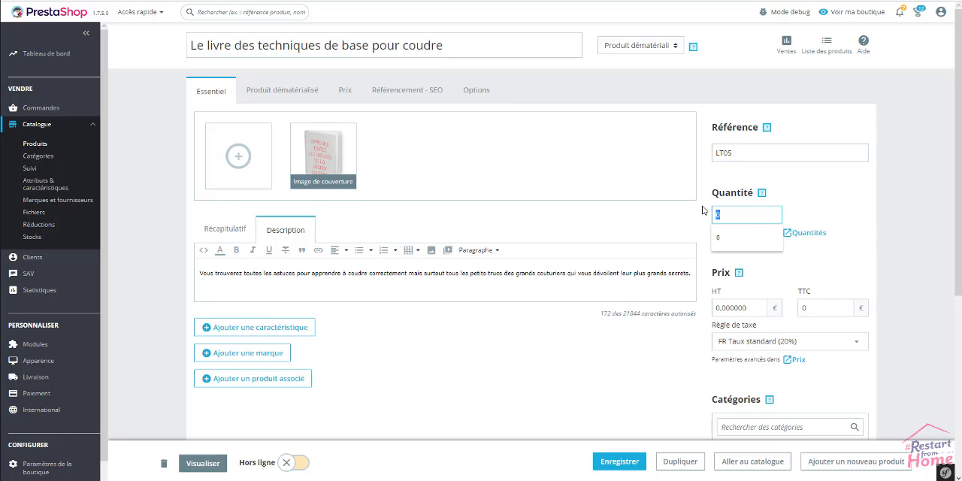
{"action": "type", "text": "80"}
{"action": "left_click", "coordinate": [849, 317]}
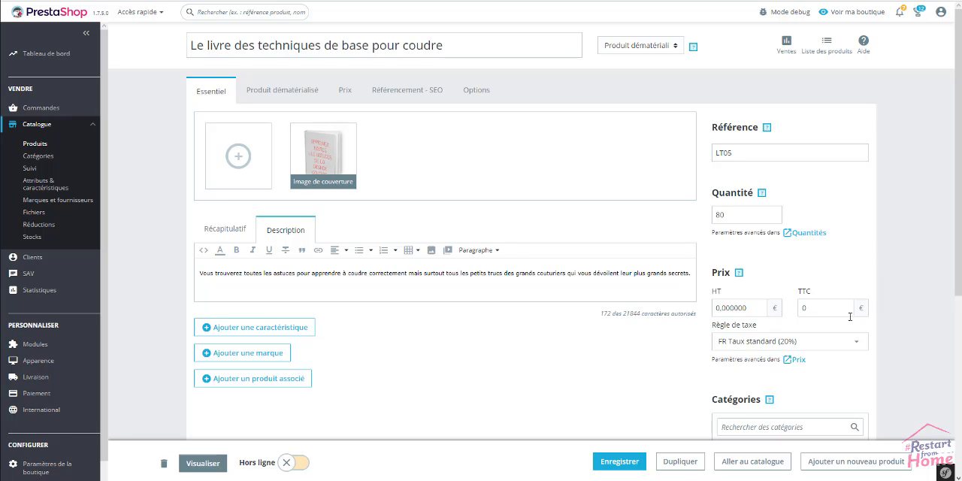
{"action": "left_click_drag", "start_coordinate": [827, 308], "coordinate": [790, 308]}
{"action": "type", "text": "19"}
{"action": "left_click", "coordinate": [866, 259]}
{"action": "scroll", "coordinate": [389, 386], "scroll_direction": "down", "scroll_amount": 2}
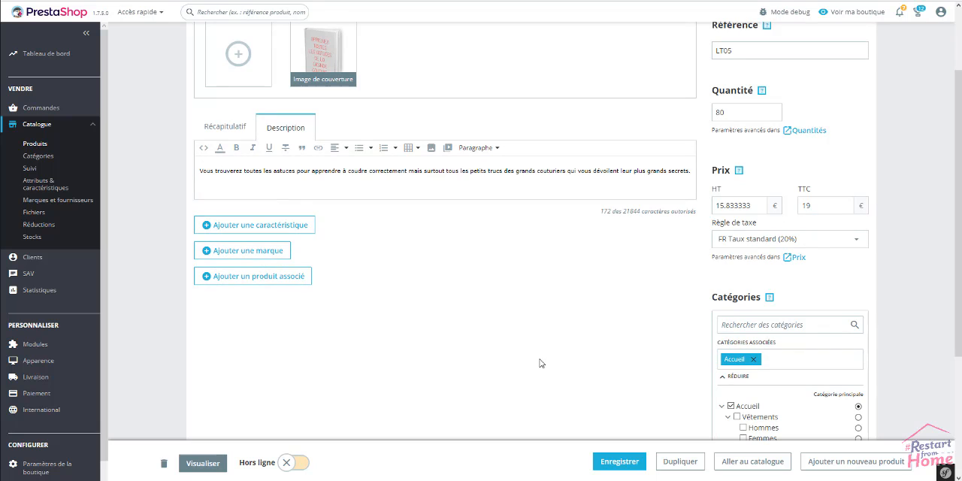
{"action": "scroll", "coordinate": [539, 363], "scroll_direction": "up", "scroll_amount": 2}
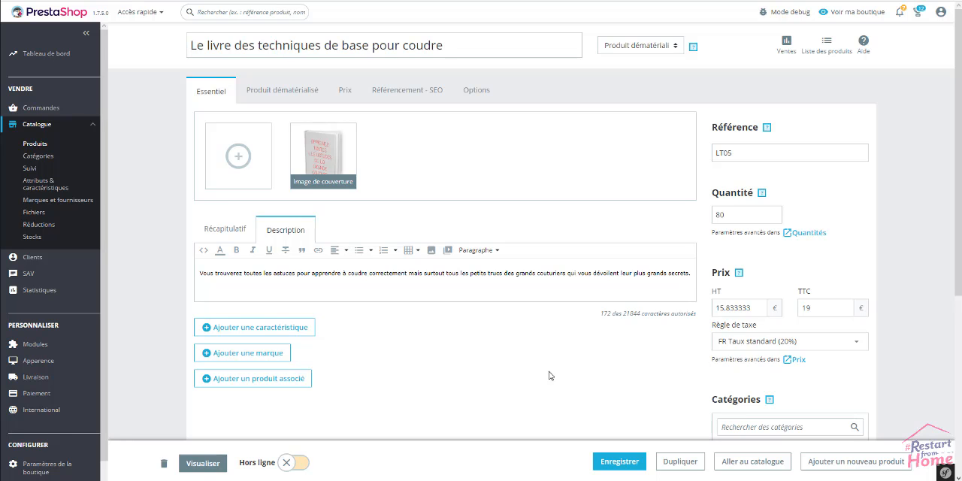
Enable an associated file for the book and choose produits à utiliser pour nettoyer le jean.pdf.
{"action": "left_click", "coordinate": [280, 91]}
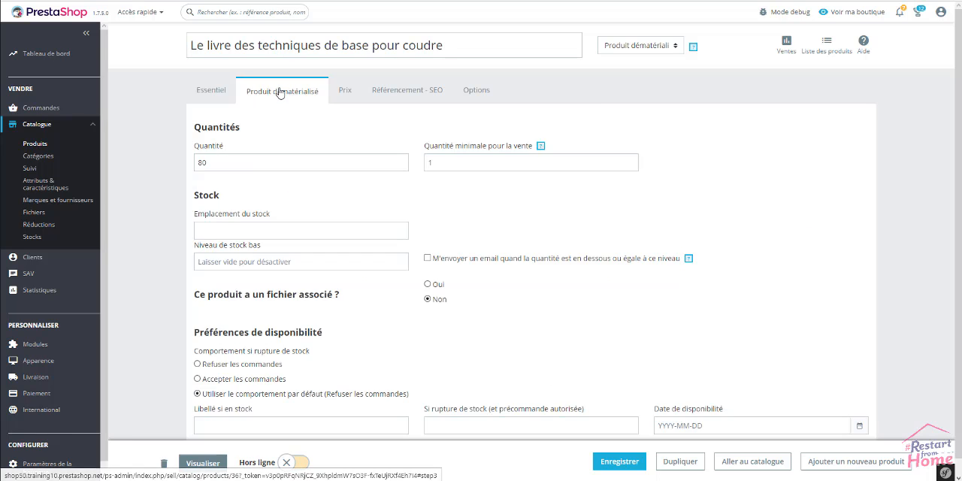
{"action": "left_click_drag", "start_coordinate": [238, 128], "coordinate": [154, 207]}
{"action": "left_click", "coordinate": [152, 279]}
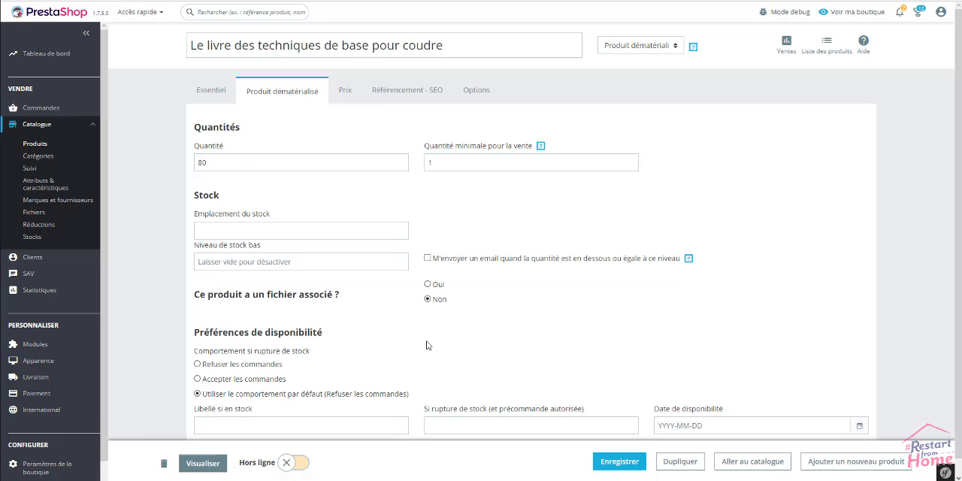
{"action": "left_click", "coordinate": [427, 284]}
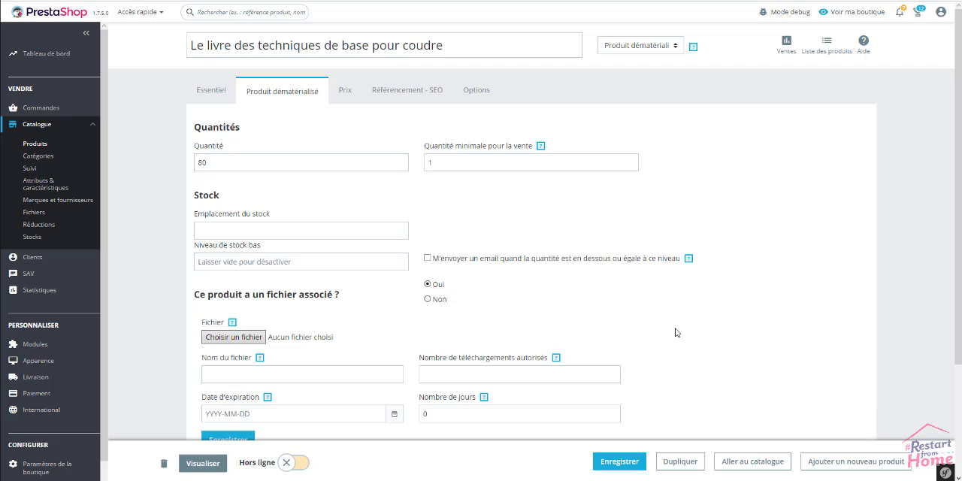
{"action": "scroll", "coordinate": [677, 330], "scroll_direction": "down", "scroll_amount": 2}
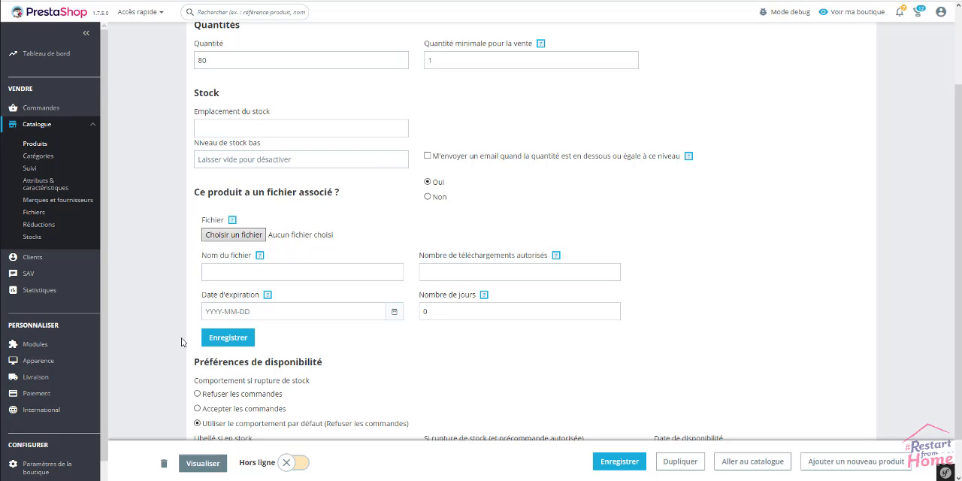
{"action": "left_click", "coordinate": [244, 239]}
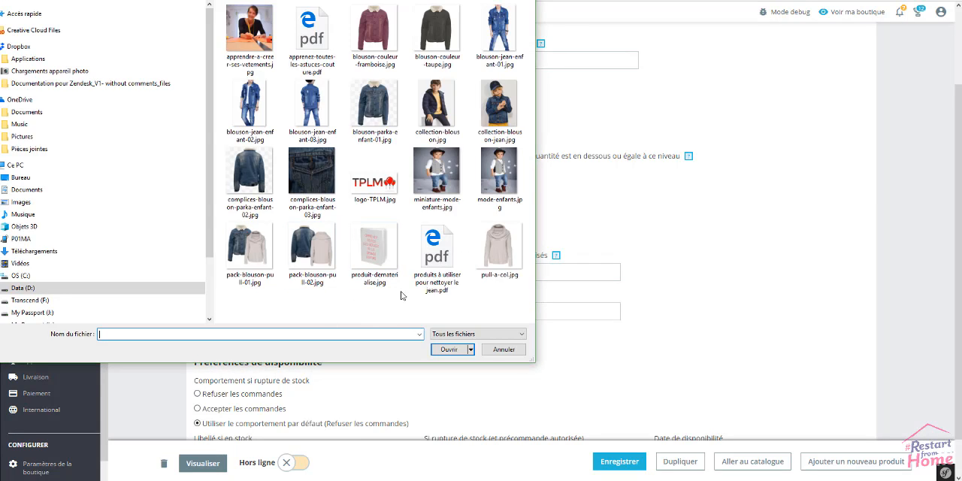
{"action": "left_click", "coordinate": [445, 249]}
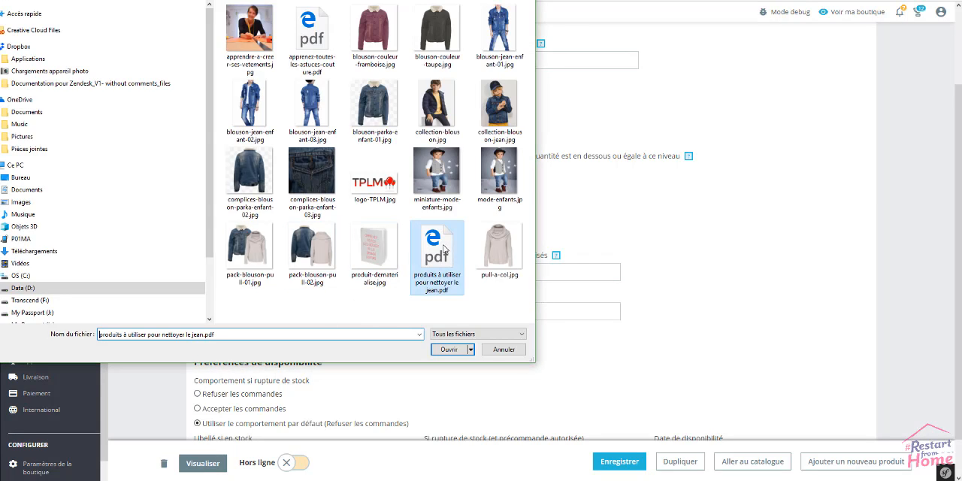
{"action": "left_click", "coordinate": [460, 351]}
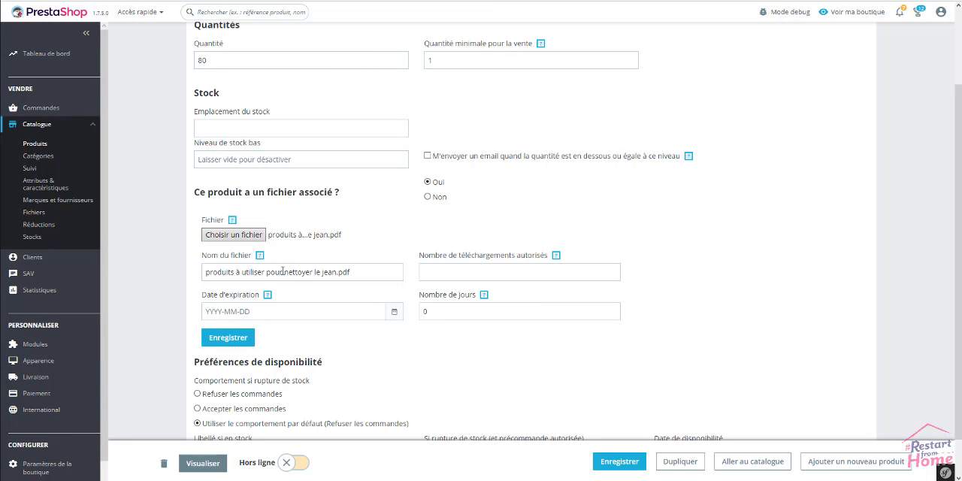
Leave the number of allowed downloads empty, set the file's expiration date to 2019-04-02 and save the file settings.
{"action": "left_click_drag", "start_coordinate": [215, 343], "coordinate": [154, 342]}
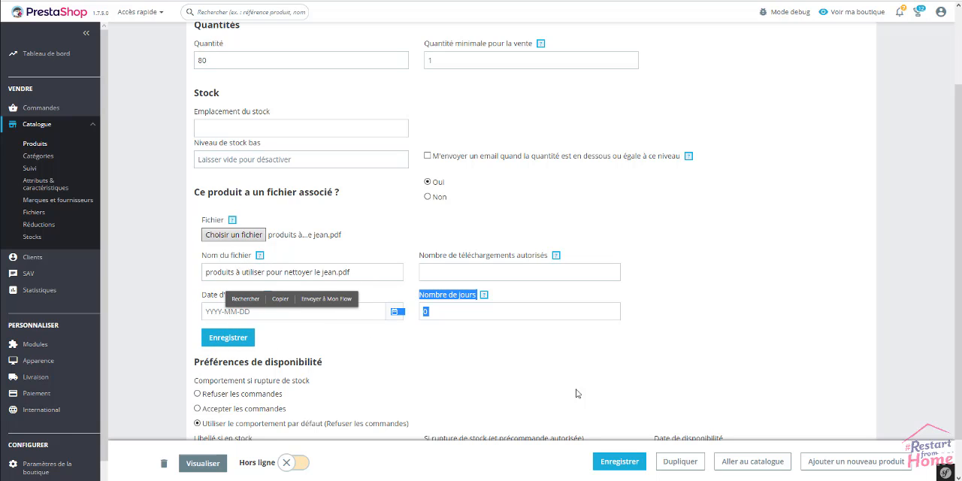
{"action": "left_click", "coordinate": [447, 271]}
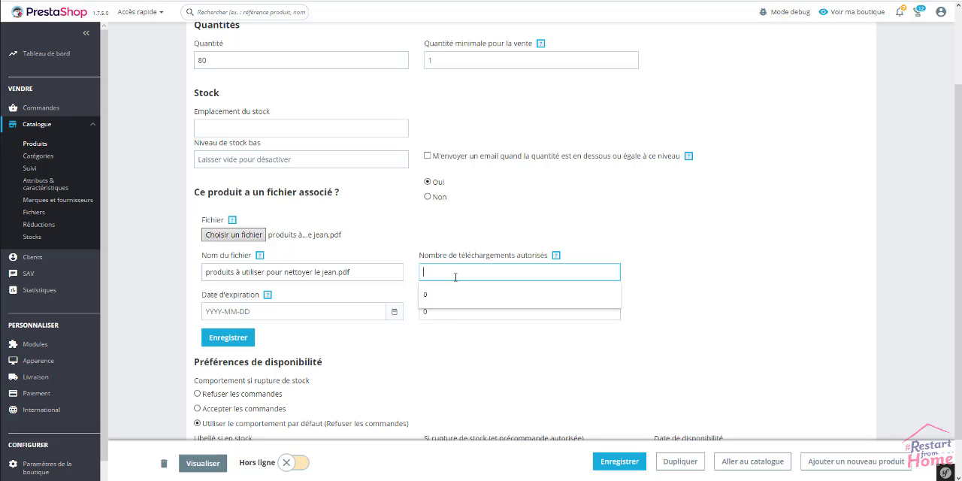
{"action": "left_click", "coordinate": [456, 277]}
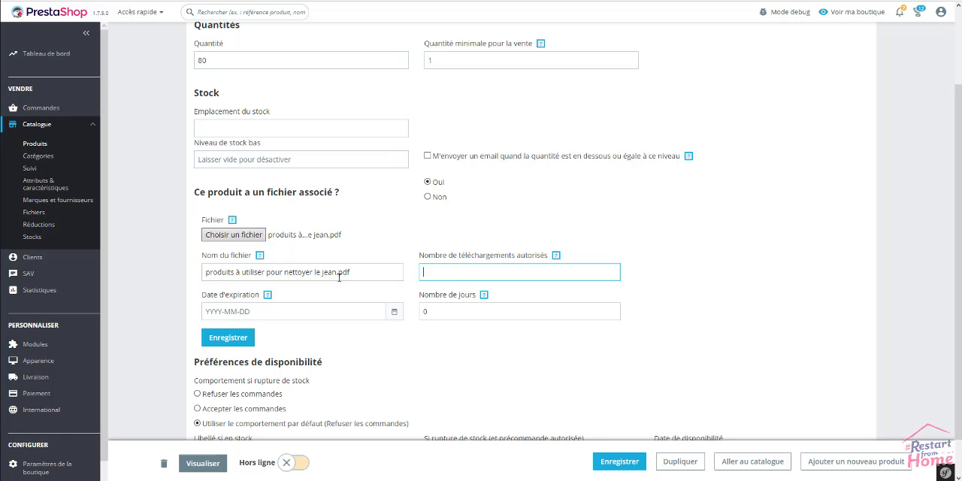
{"action": "left_click", "coordinate": [278, 311]}
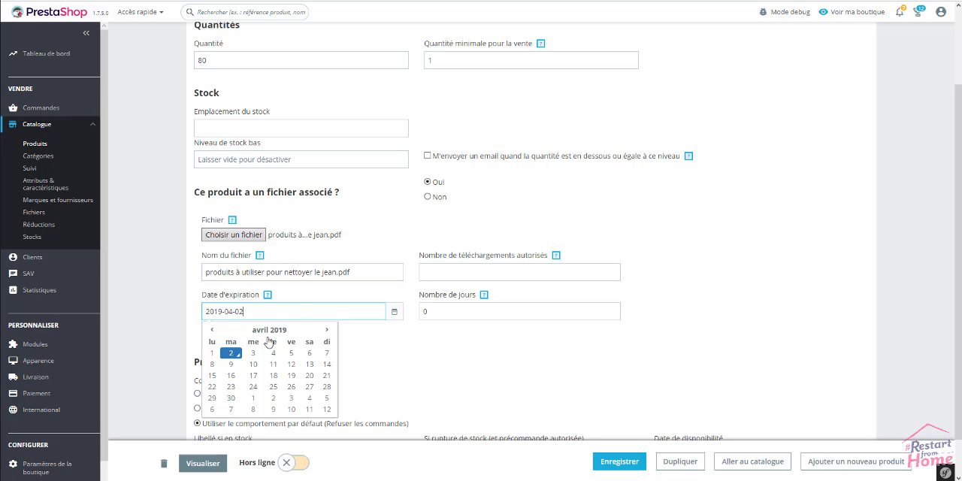
{"action": "left_click", "coordinate": [163, 363]}
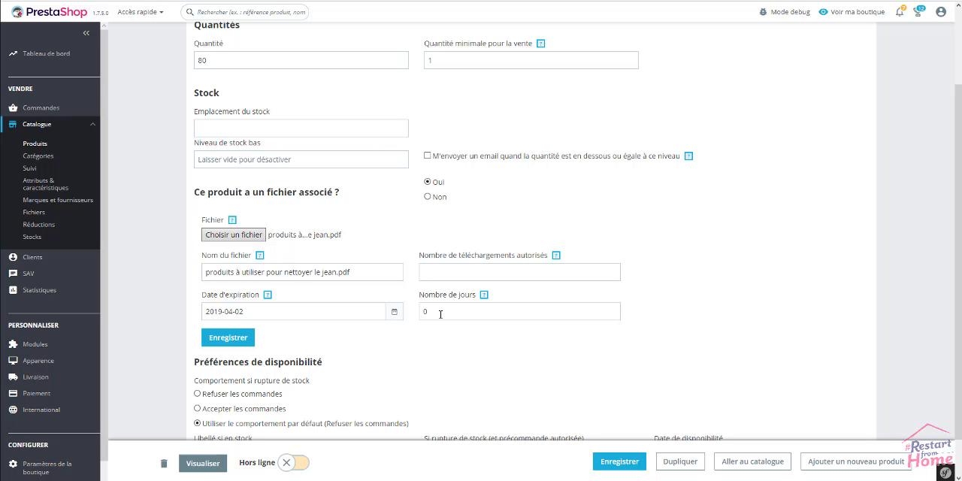
{"action": "left_click", "coordinate": [223, 340]}
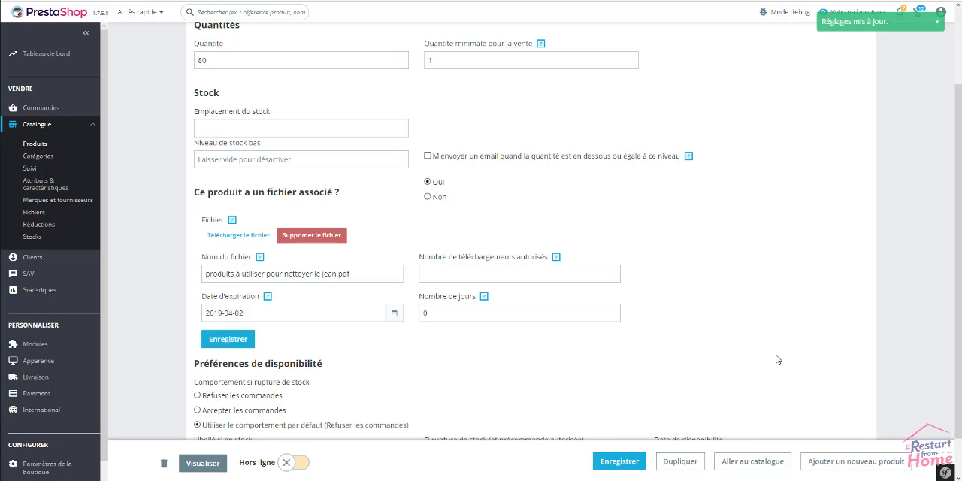
Save the book, put it online, and open its shop page through the redirect link, dismissing the autofill prompt.
{"action": "left_click", "coordinate": [629, 464]}
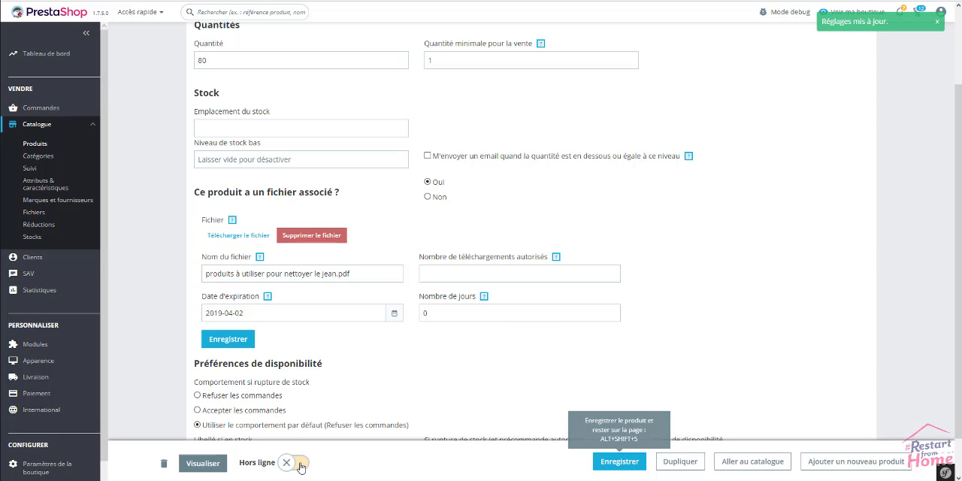
{"action": "left_click", "coordinate": [300, 463]}
{"action": "left_click", "coordinate": [220, 469]}
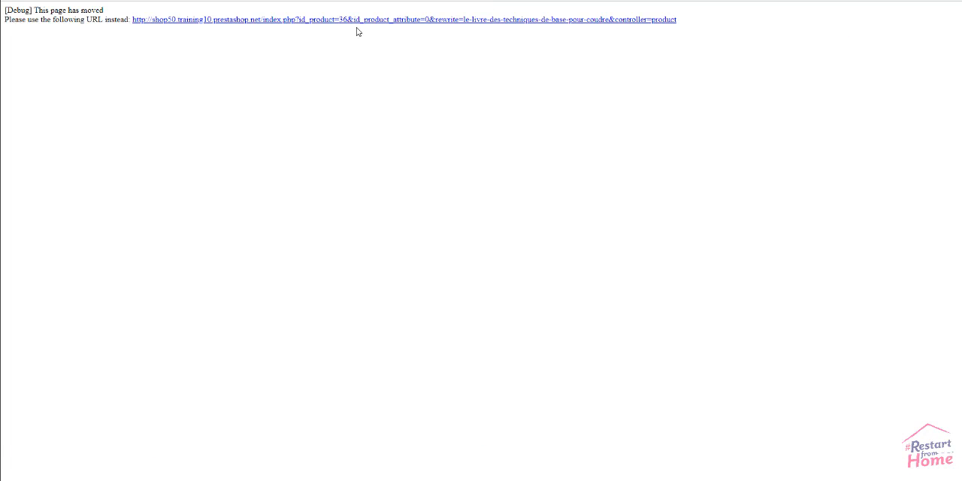
{"action": "left_click", "coordinate": [354, 22]}
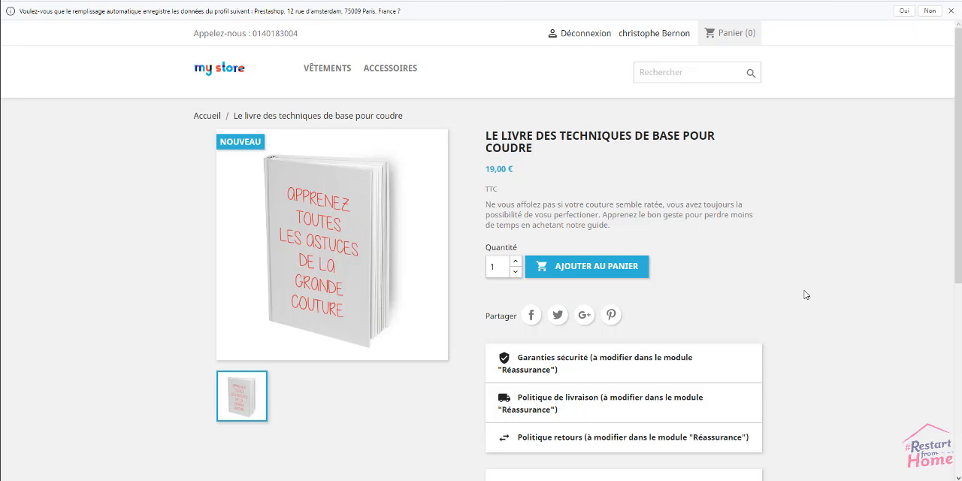
{"action": "left_click", "coordinate": [949, 10]}
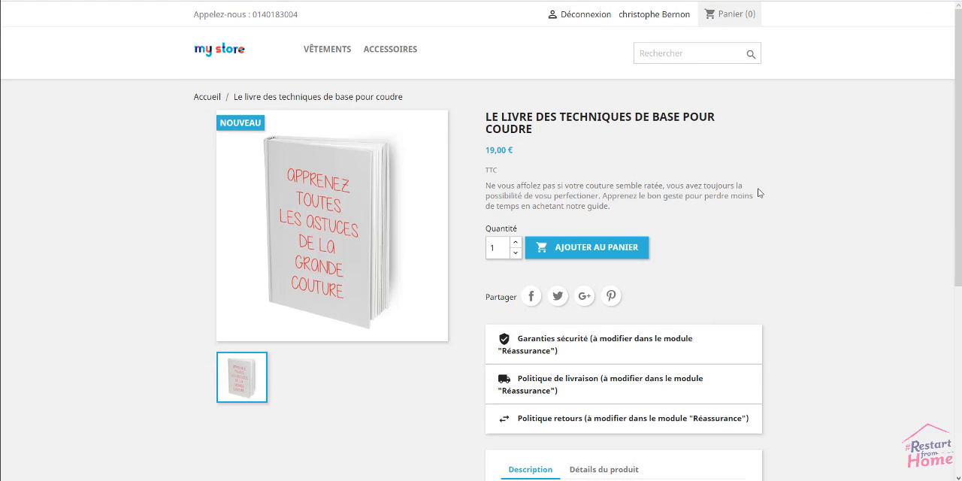
Add one copy of the book to the cart and proceed through checkout with the existing billing address.
{"action": "left_click", "coordinate": [572, 249]}
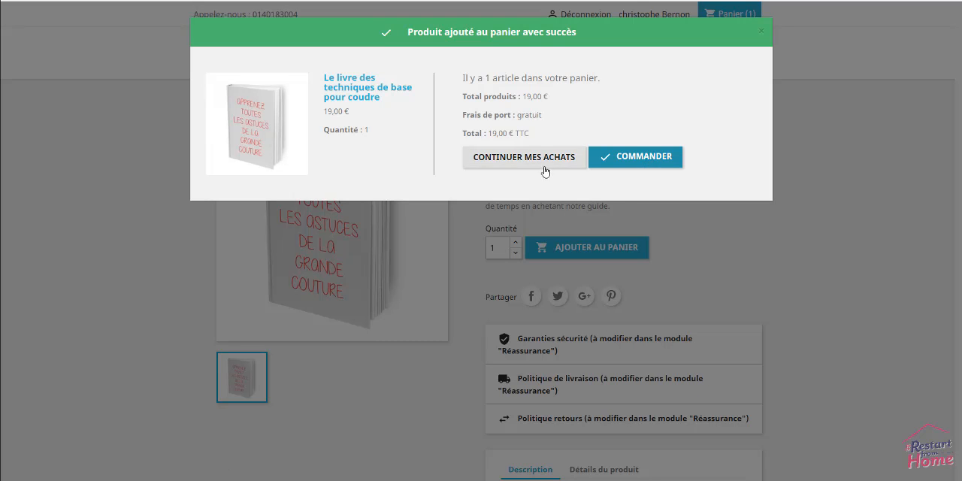
{"action": "left_click", "coordinate": [633, 157]}
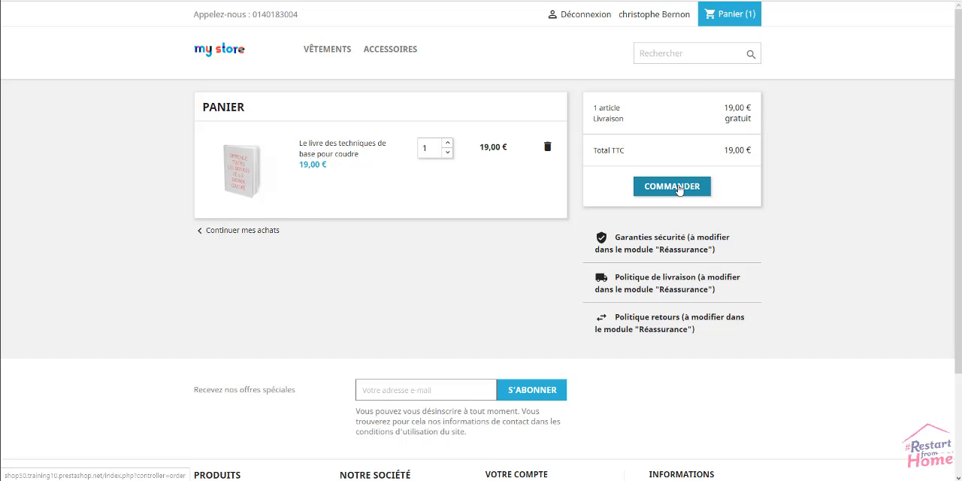
{"action": "left_click", "coordinate": [679, 189]}
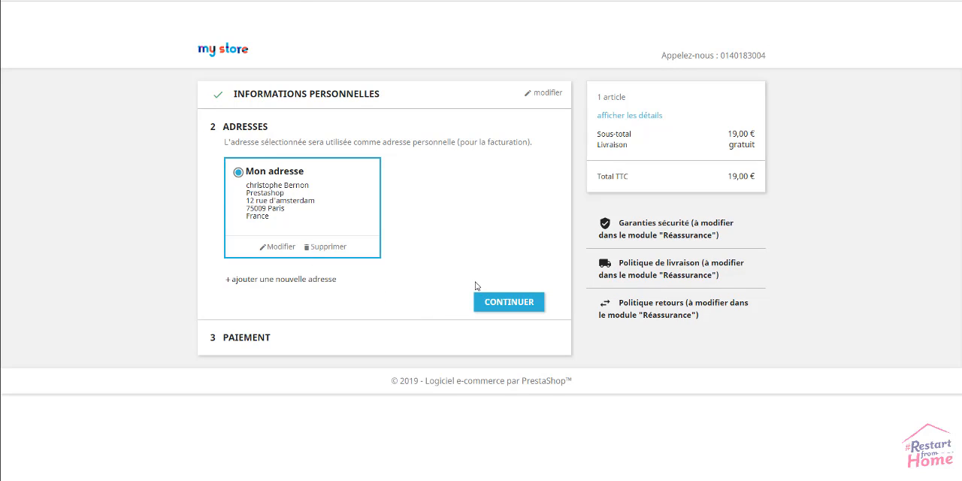
{"action": "left_click", "coordinate": [514, 303]}
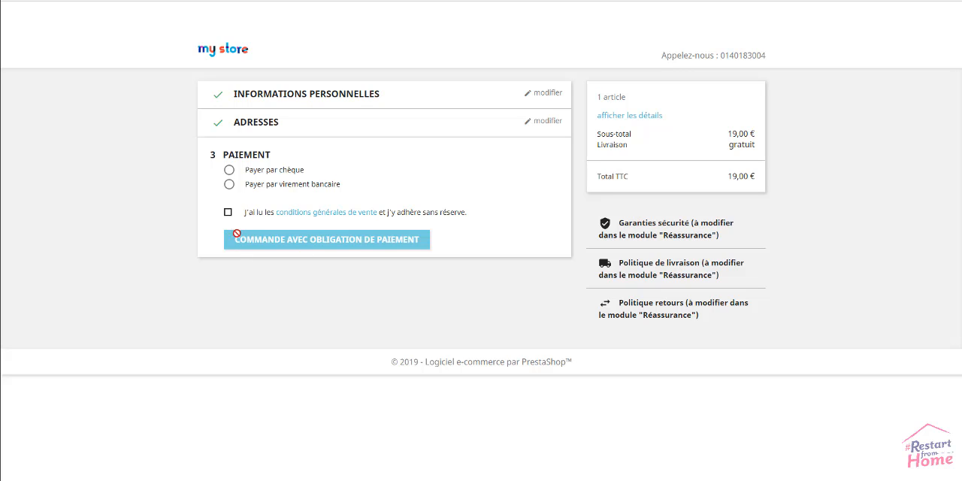
Place the order with payment by bank transfer, accepting the terms of sale, and review the order confirmation.
{"action": "left_click", "coordinate": [229, 185]}
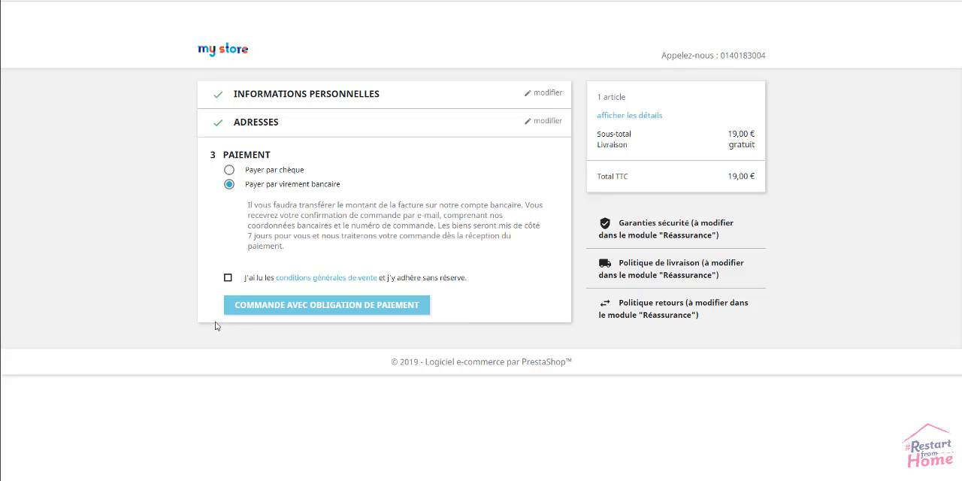
{"action": "left_click", "coordinate": [228, 277]}
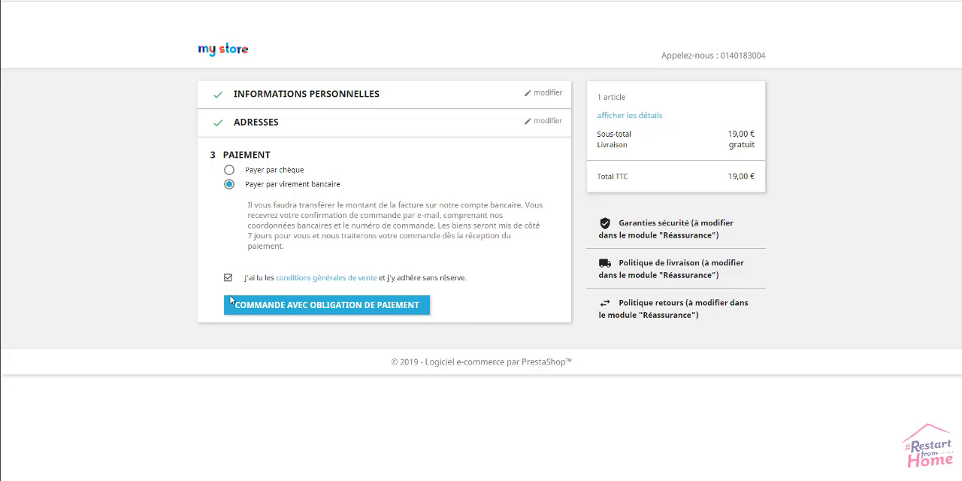
{"action": "left_click", "coordinate": [374, 306]}
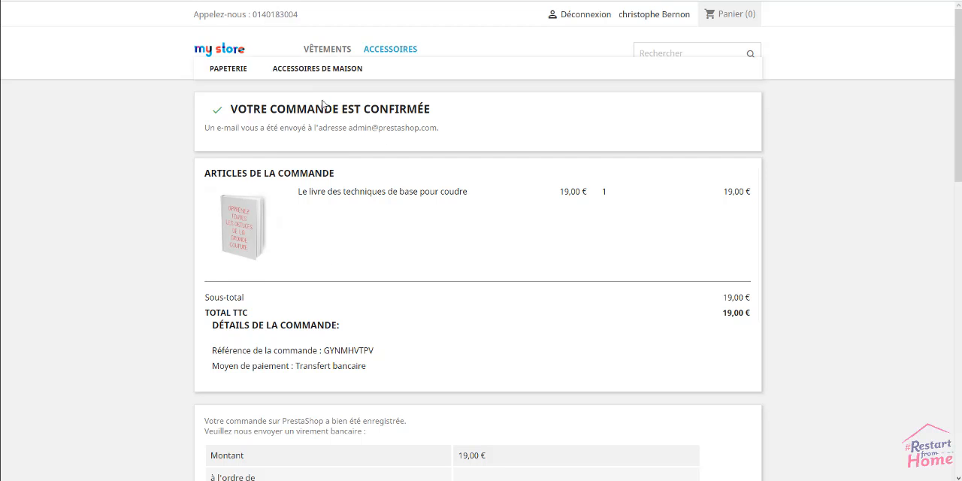
{"action": "scroll", "coordinate": [752, 311], "scroll_direction": "down", "scroll_amount": 3}
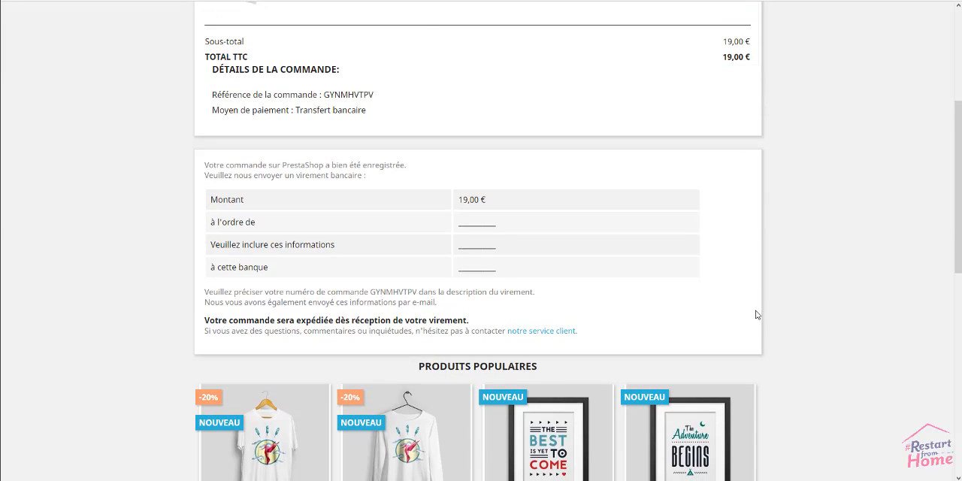
{"action": "scroll", "coordinate": [756, 314], "scroll_direction": "down", "scroll_amount": 1}
{"action": "scroll", "coordinate": [676, 322], "scroll_direction": "up", "scroll_amount": 6}
{"action": "left_click_drag", "start_coordinate": [681, 320], "coordinate": [153, 217]}
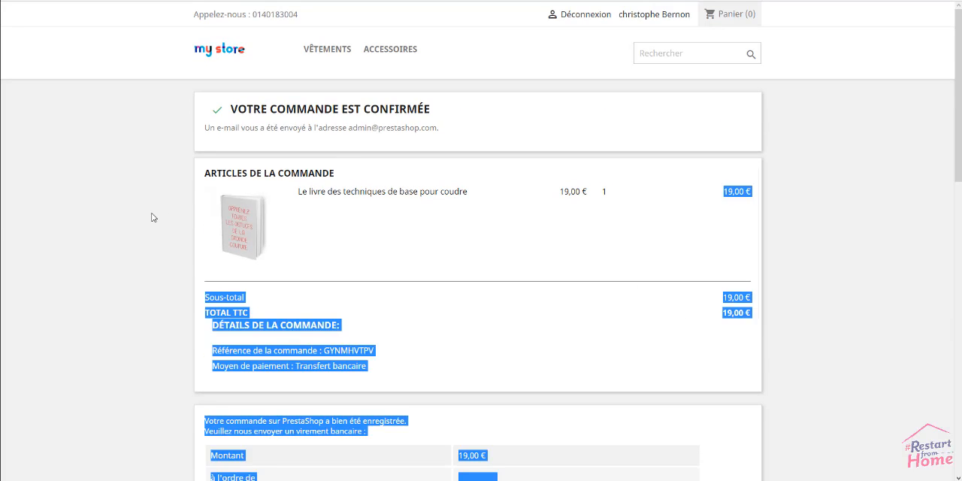
{"action": "left_click", "coordinate": [152, 217]}
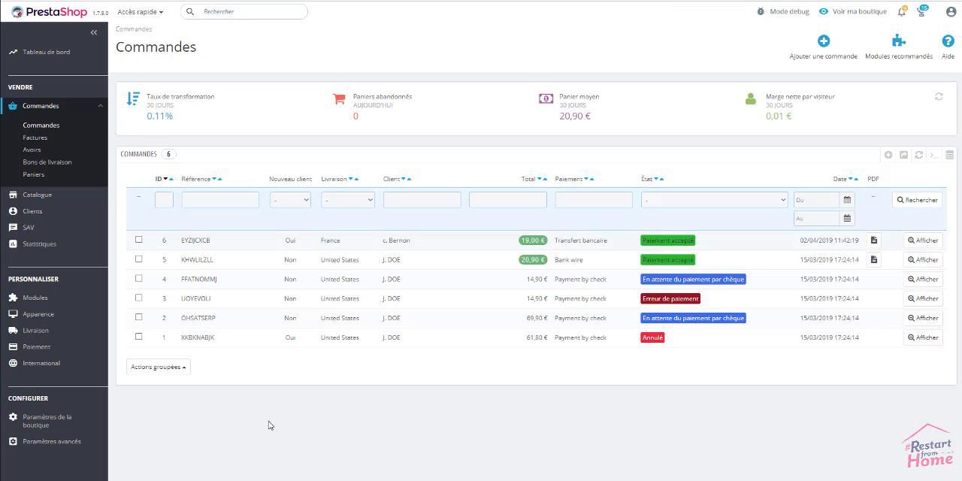
Reload the back-office orders list and open the newest order awaiting bank transfer.
{"action": "right_click", "coordinate": [415, 377]}
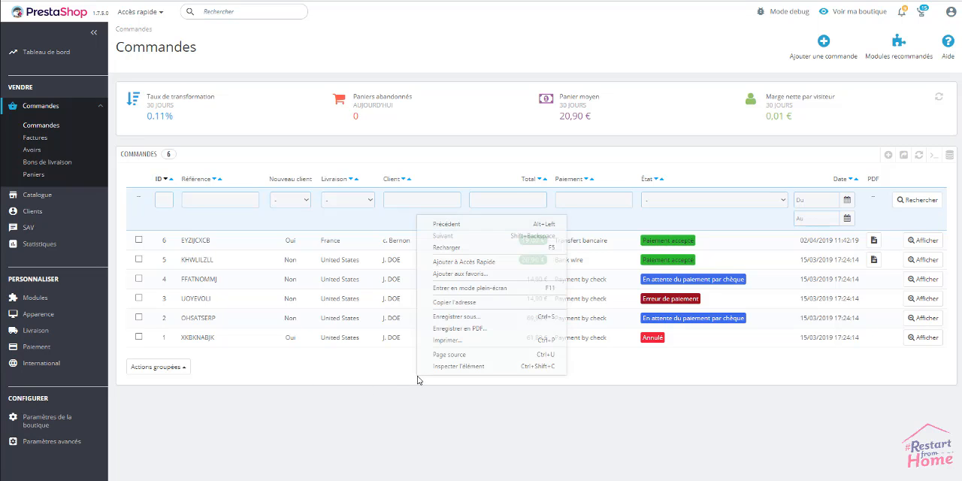
{"action": "left_click", "coordinate": [446, 249]}
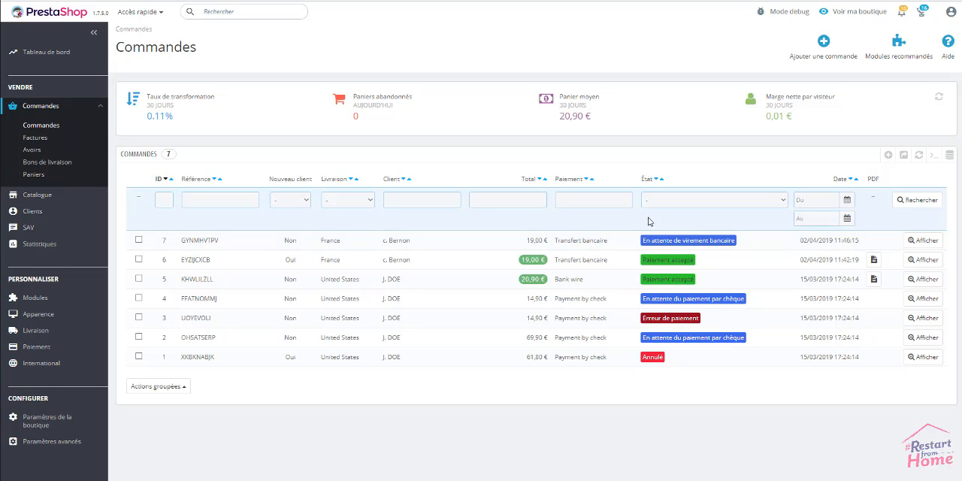
{"action": "left_click", "coordinate": [700, 245]}
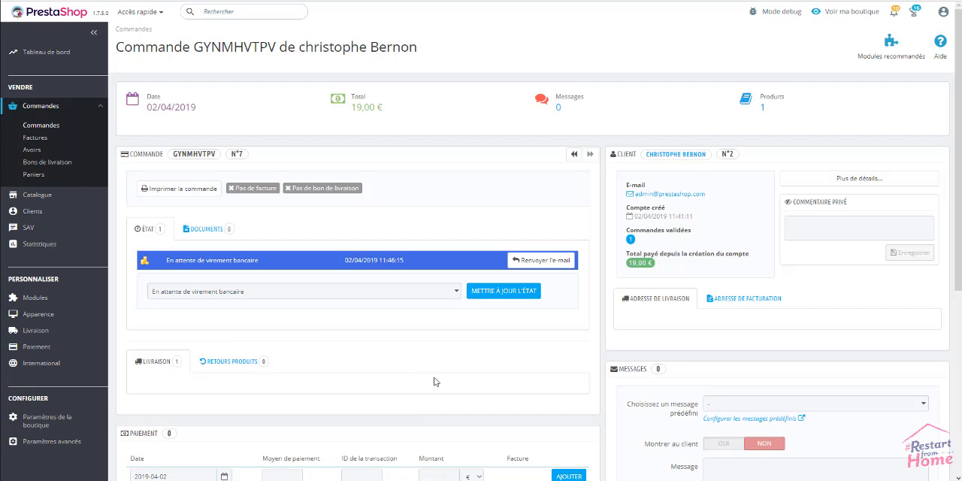
Update the order's status to Paiement accepté.
{"action": "scroll", "coordinate": [433, 382], "scroll_direction": "down", "scroll_amount": 2}
{"action": "left_click", "coordinate": [359, 193]}
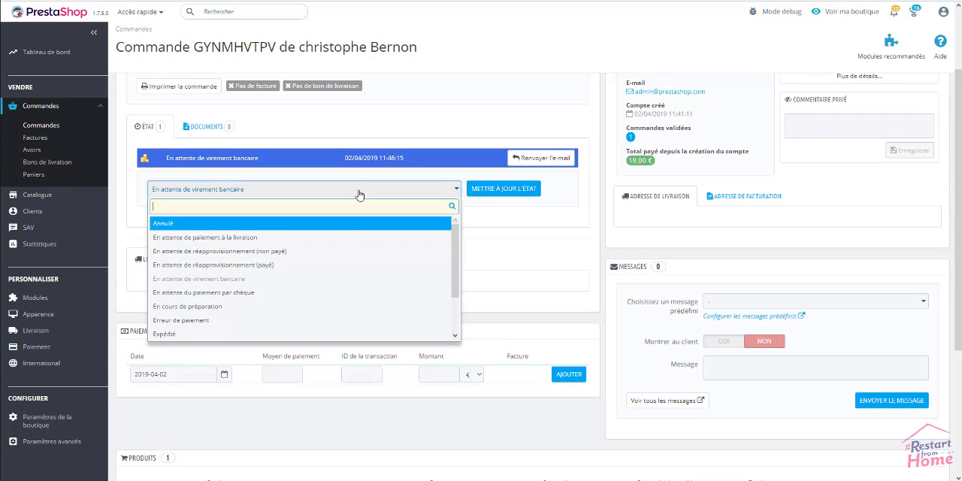
{"action": "scroll", "coordinate": [271, 332], "scroll_direction": "down", "scroll_amount": 2}
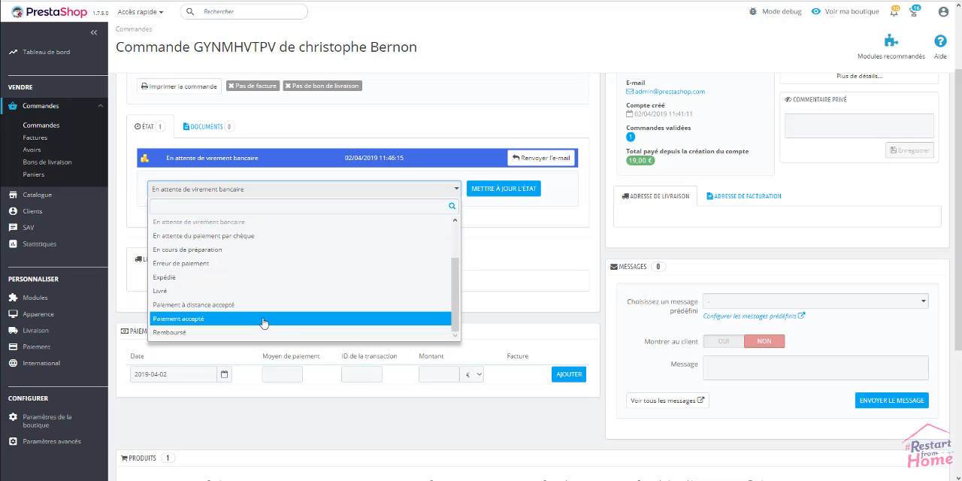
{"action": "left_click", "coordinate": [270, 319]}
{"action": "left_click", "coordinate": [513, 193]}
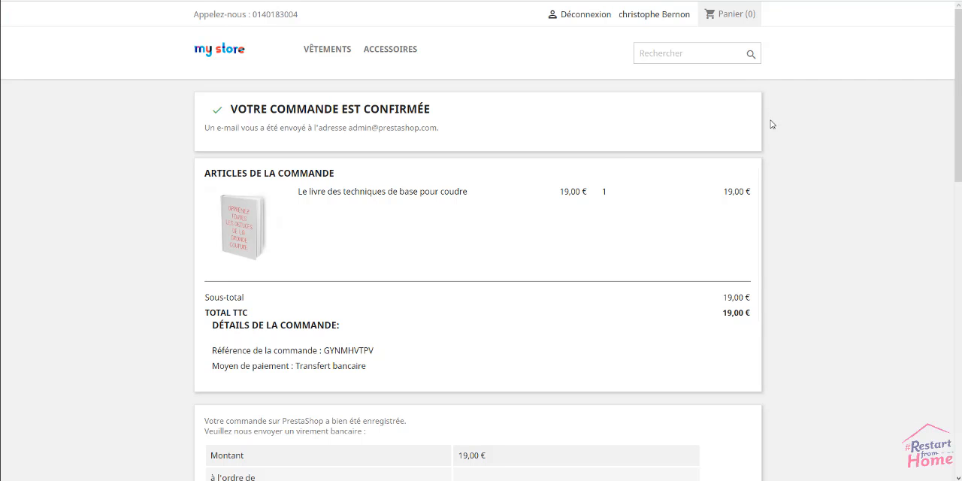
In the shop's customer account, open the newest order's details from the order history and download the book's file.
{"action": "left_click", "coordinate": [655, 15]}
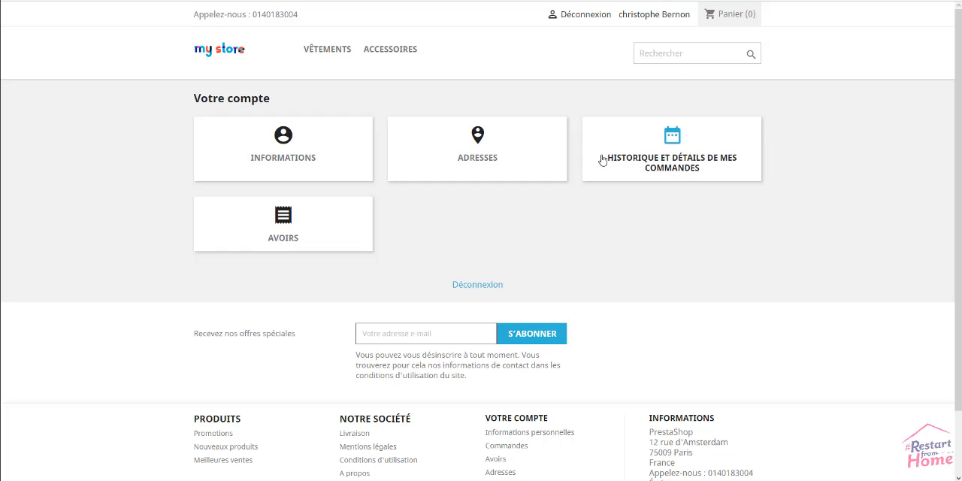
{"action": "left_click", "coordinate": [680, 150]}
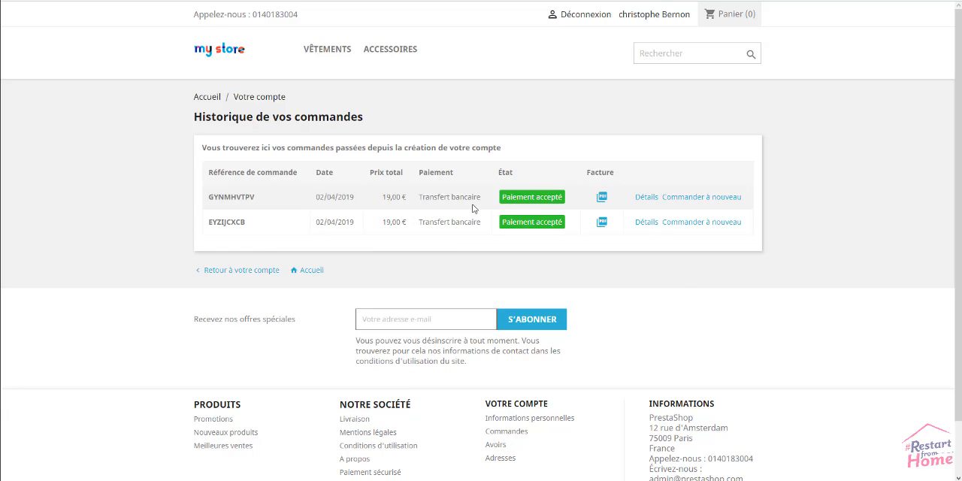
{"action": "left_click", "coordinate": [646, 199]}
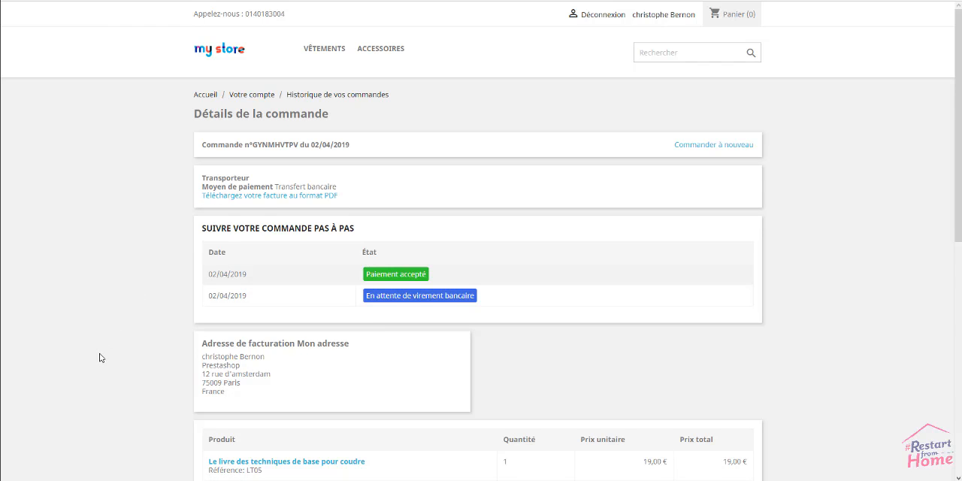
{"action": "scroll", "coordinate": [100, 358], "scroll_direction": "down", "scroll_amount": 3}
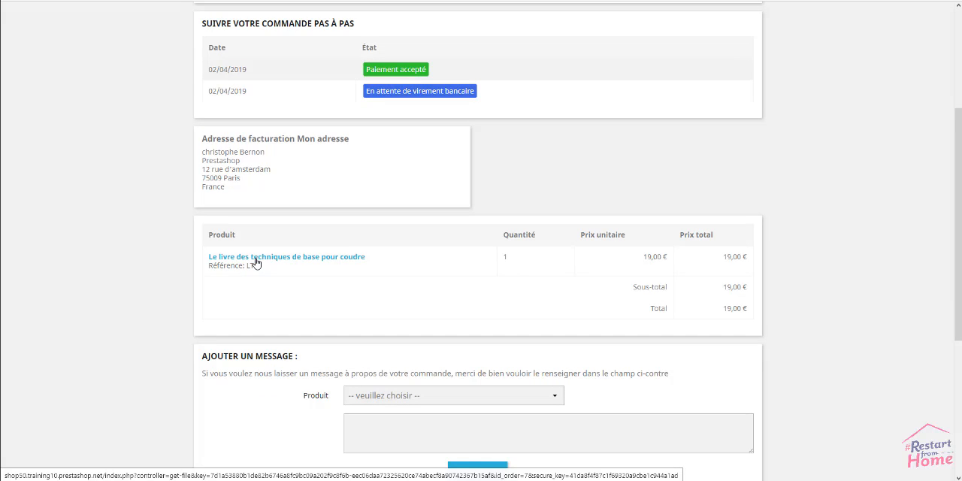
{"action": "left_click", "coordinate": [256, 262]}
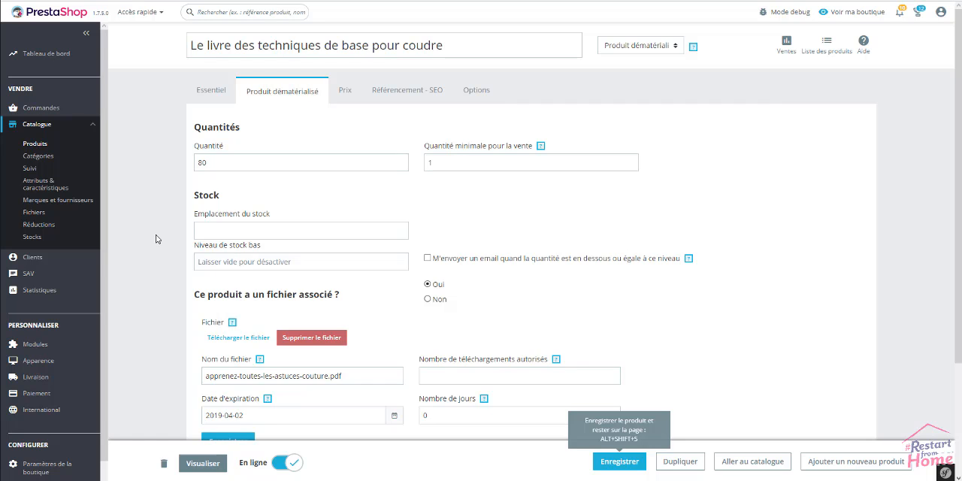
Return to the book's back-office product sheet and view its essential settings.
{"action": "left_click", "coordinate": [210, 98]}
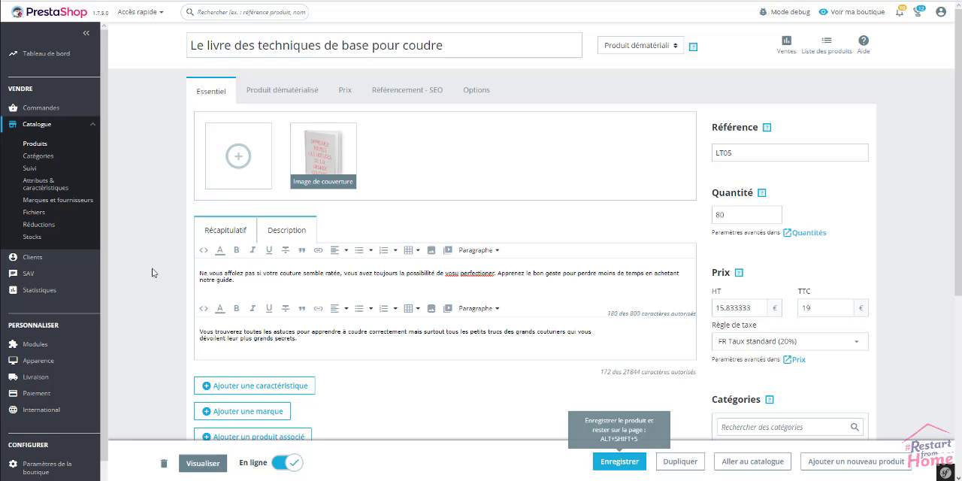
{"action": "right_click", "coordinate": [154, 234]}
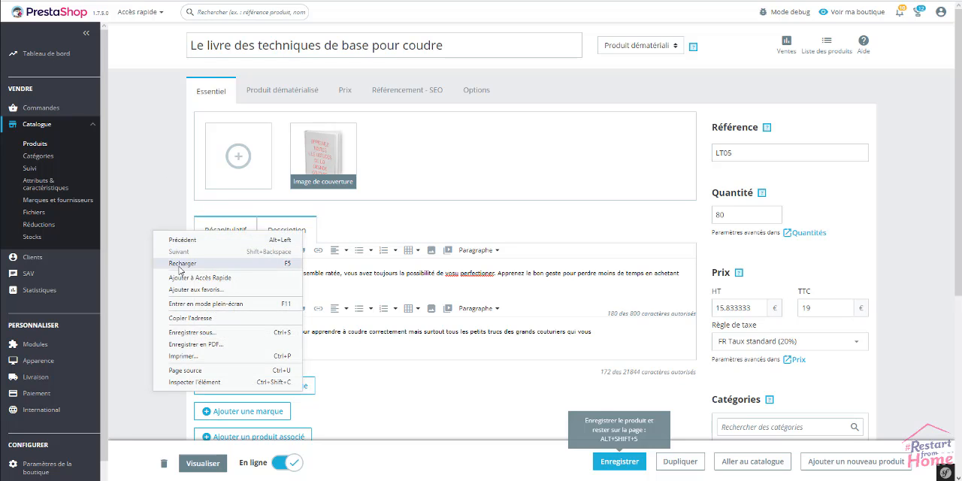
{"action": "left_click", "coordinate": [151, 275]}
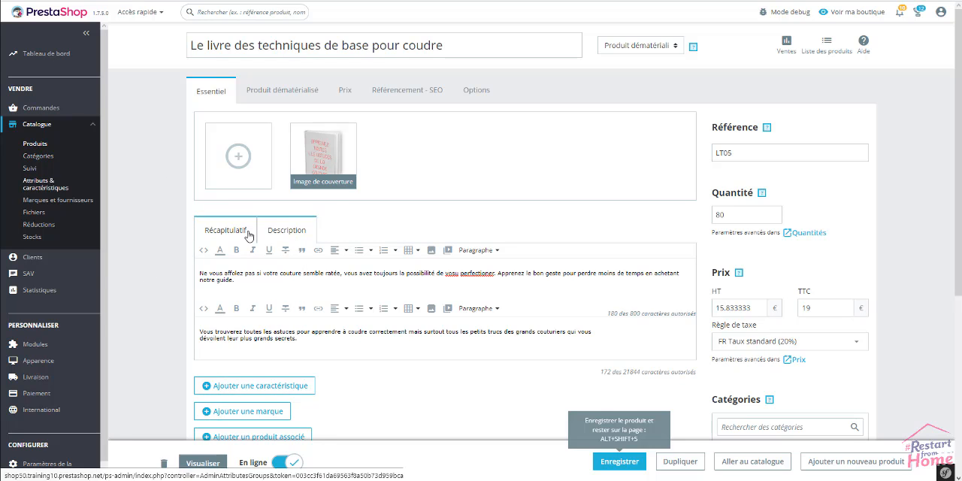